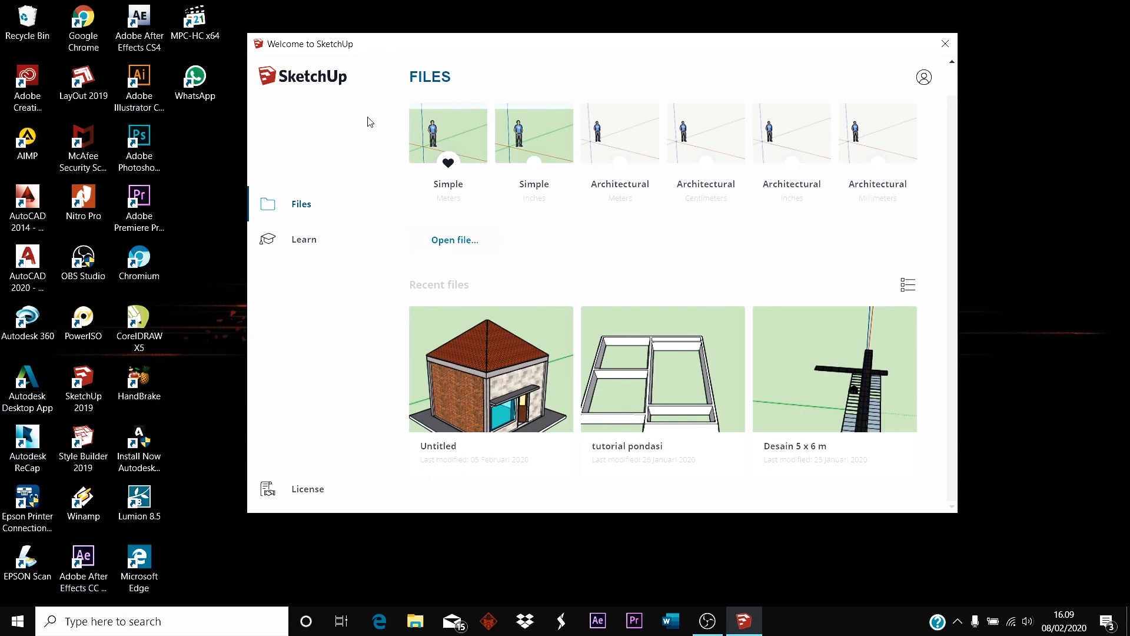
- Start a new model from the Simple (Meters) template and delete the default human figure
left_click(453, 143)
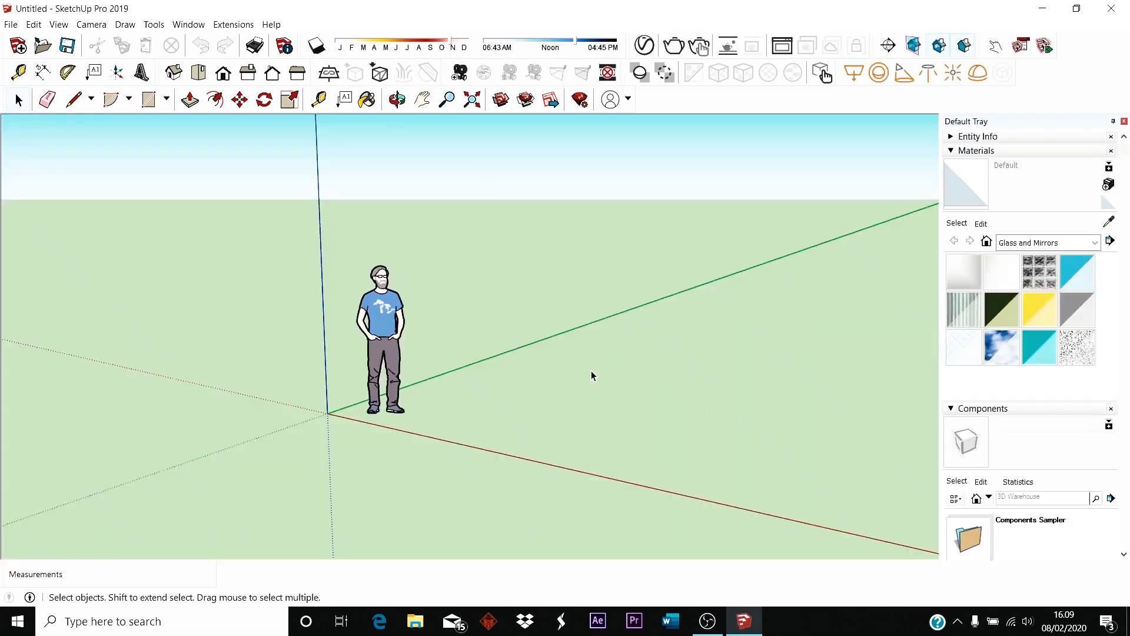
scroll(485, 372, "down", 2)
middle_click_drag(485, 372, 429, 324)
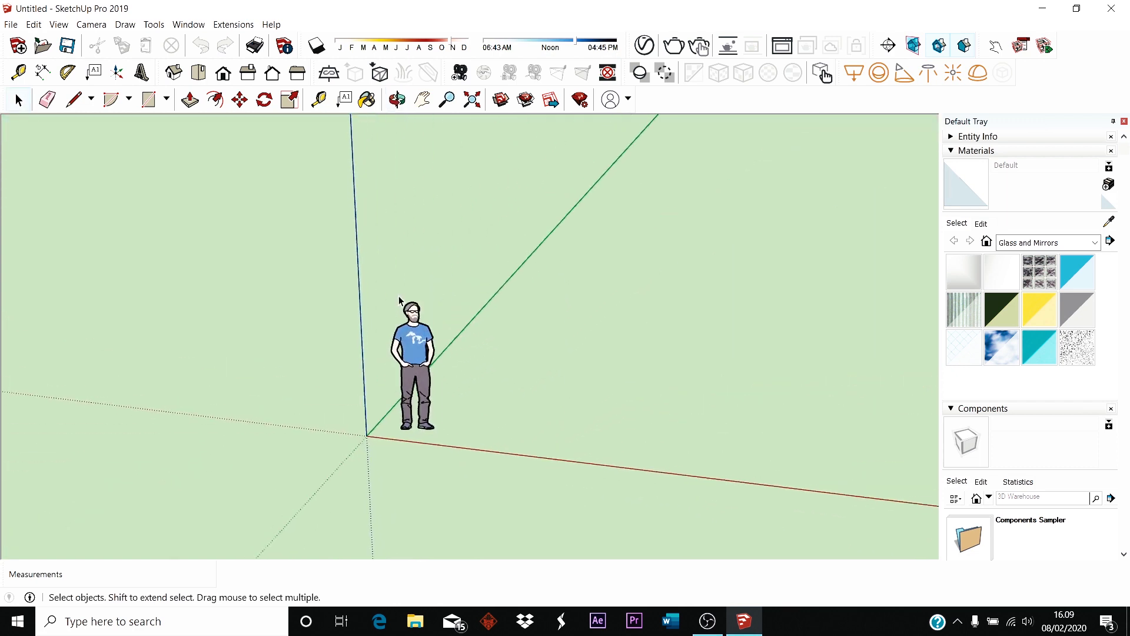
left_click(425, 333)
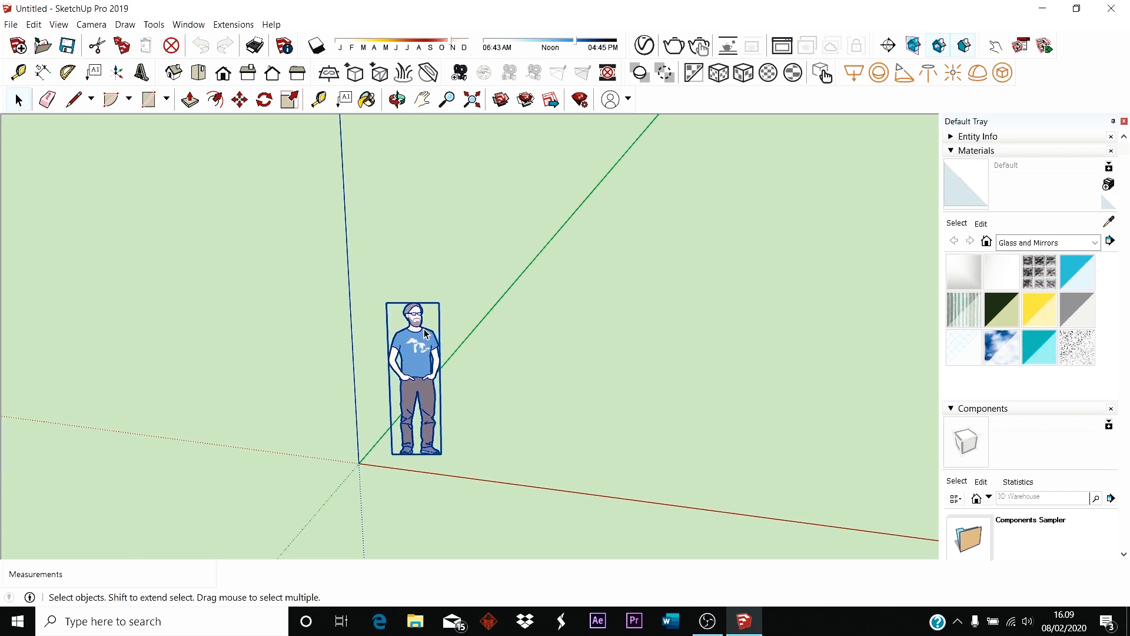
key("Delete")
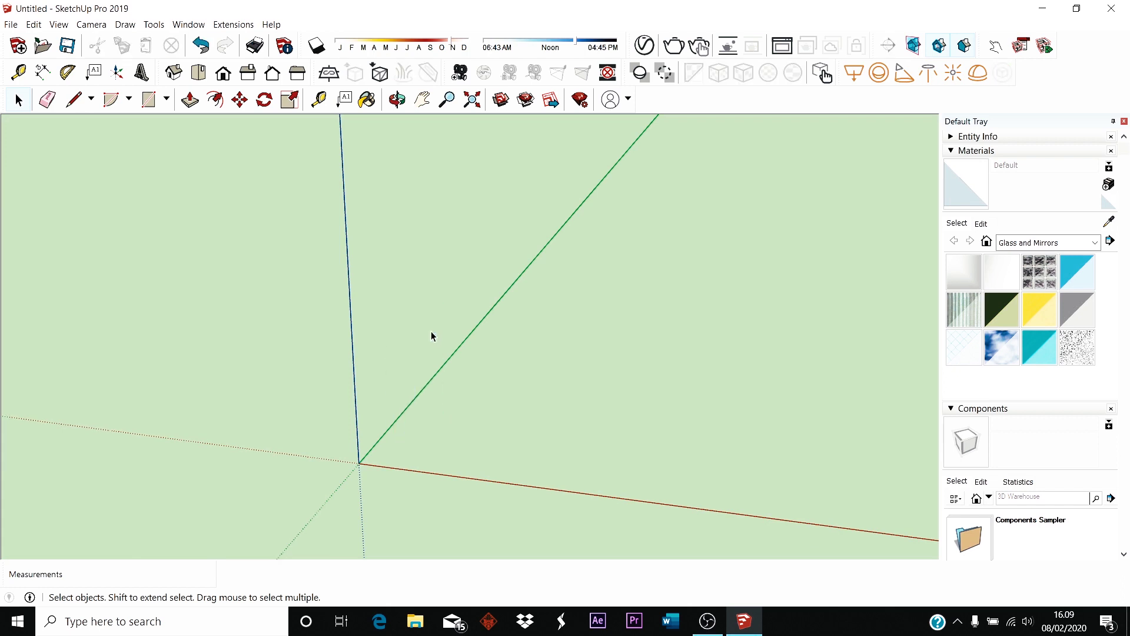
middle_click_drag(296, 253, 348, 263)
scroll(218, 279, "down", 3)
scroll(212, 293, "down", 2)
middle_click_drag(572, 321, 386, 408)
scroll(392, 415, "down", 2)
scroll(398, 424, "down", 2)
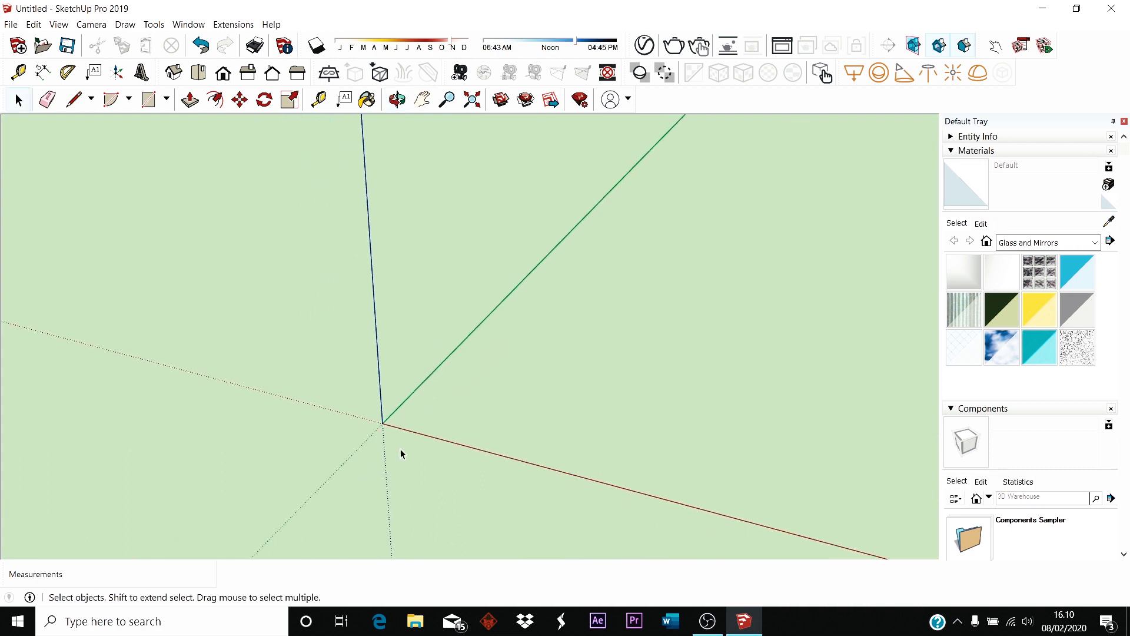
middle_click_drag(399, 451, 469, 329)
scroll(506, 365, "down", 1)
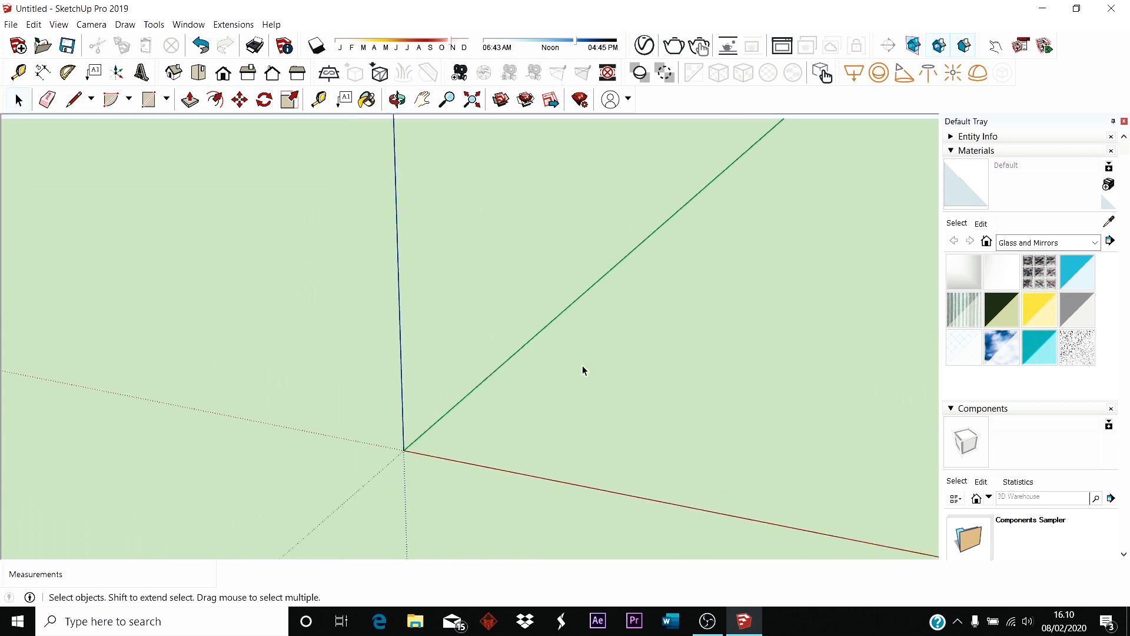
scroll(588, 361, "up", 2)
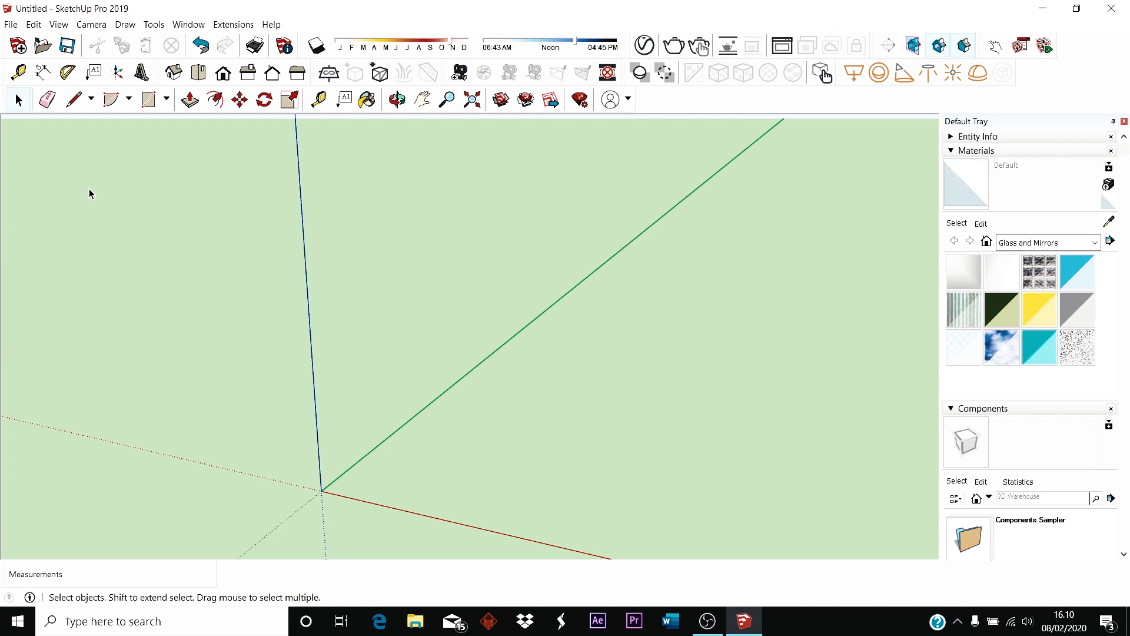
- Draw a single 10 m line on the ground parallel to the green axis and end the line chain there
left_click(73, 100)
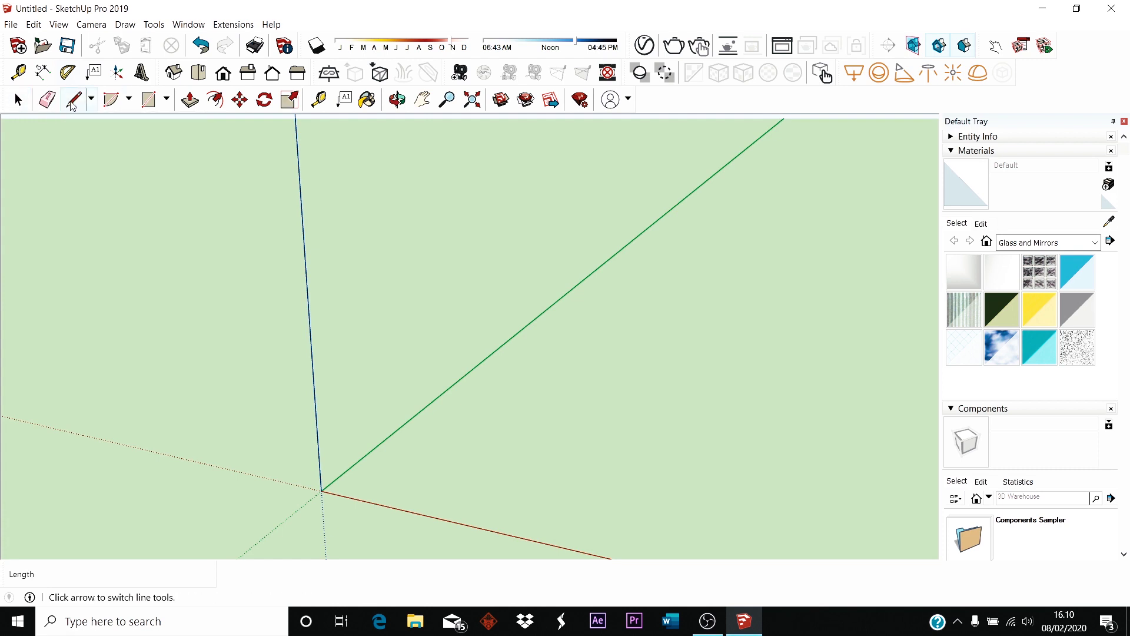
left_click(494, 443)
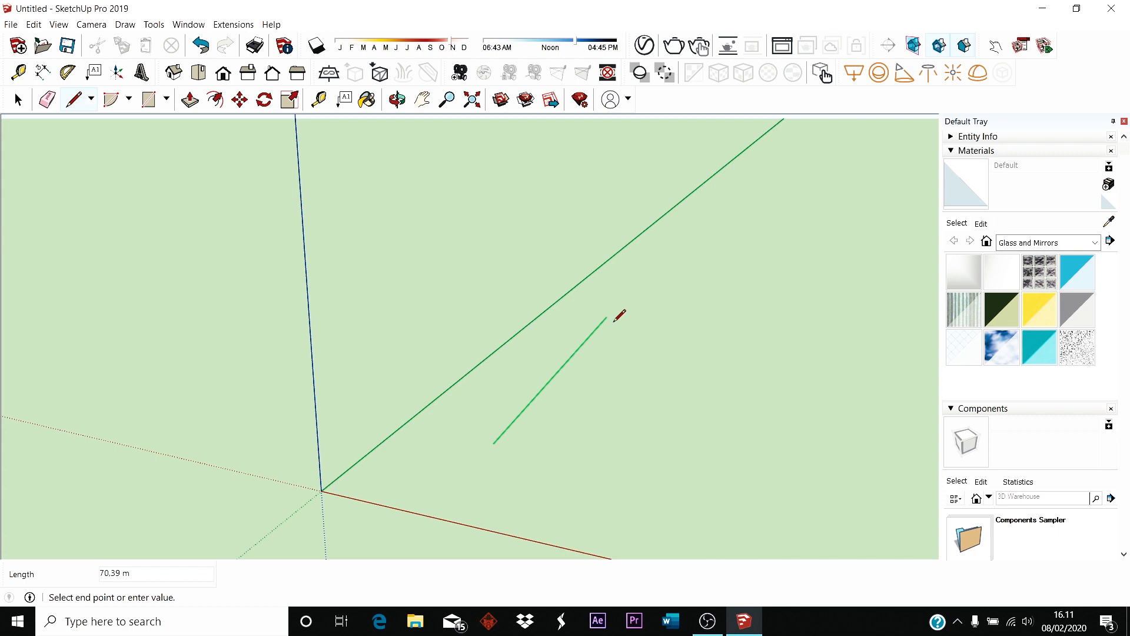
type("10")
key("Return")
scroll(518, 428, "up", 4)
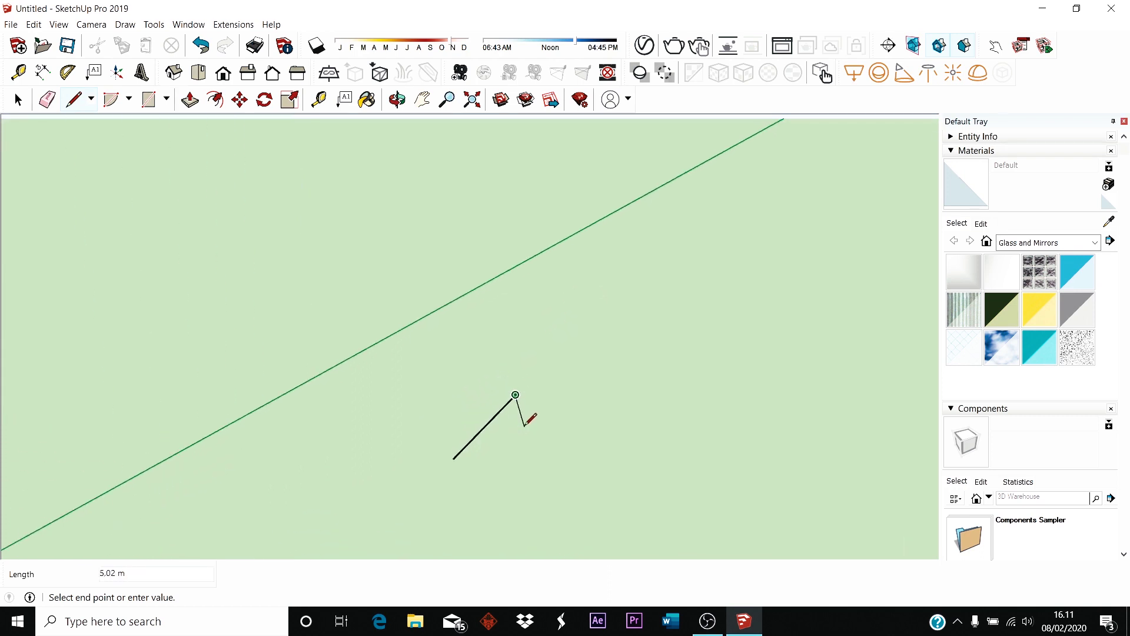
scroll(526, 417, "up", 4)
key("Escape")
scroll(510, 381, "down", 4)
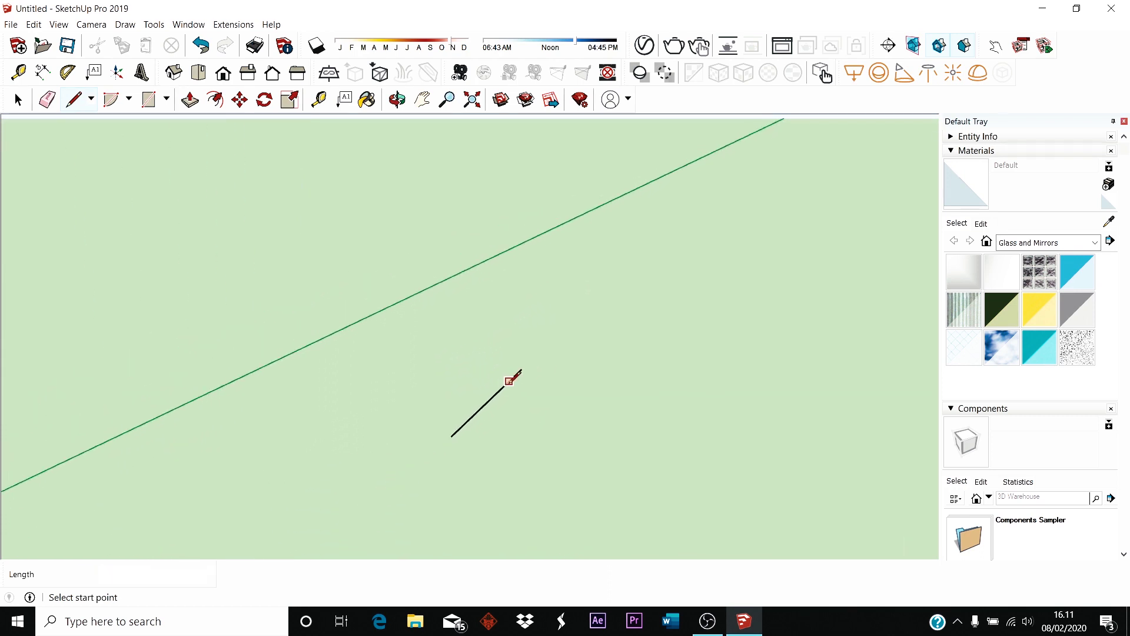
- Add a linear dimension between the line's two endpoints, placed on the side facing away from the green axis
middle_click_drag(509, 381, 442, 270)
middle_click_drag(482, 451, 717, 630)
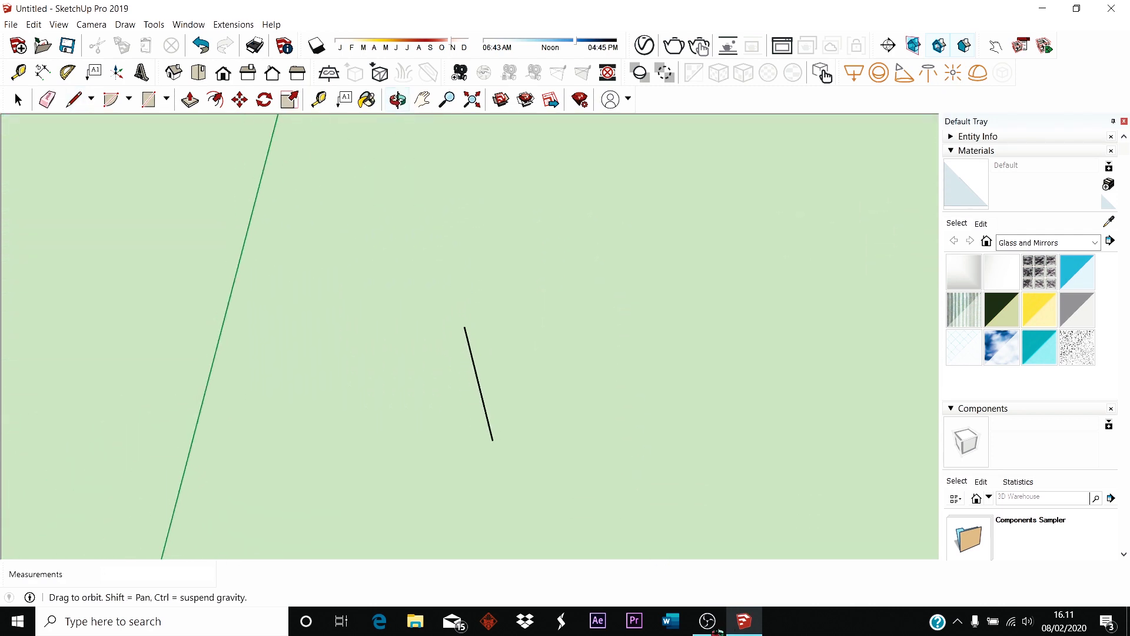
middle_click_drag(492, 341, 260, 485)
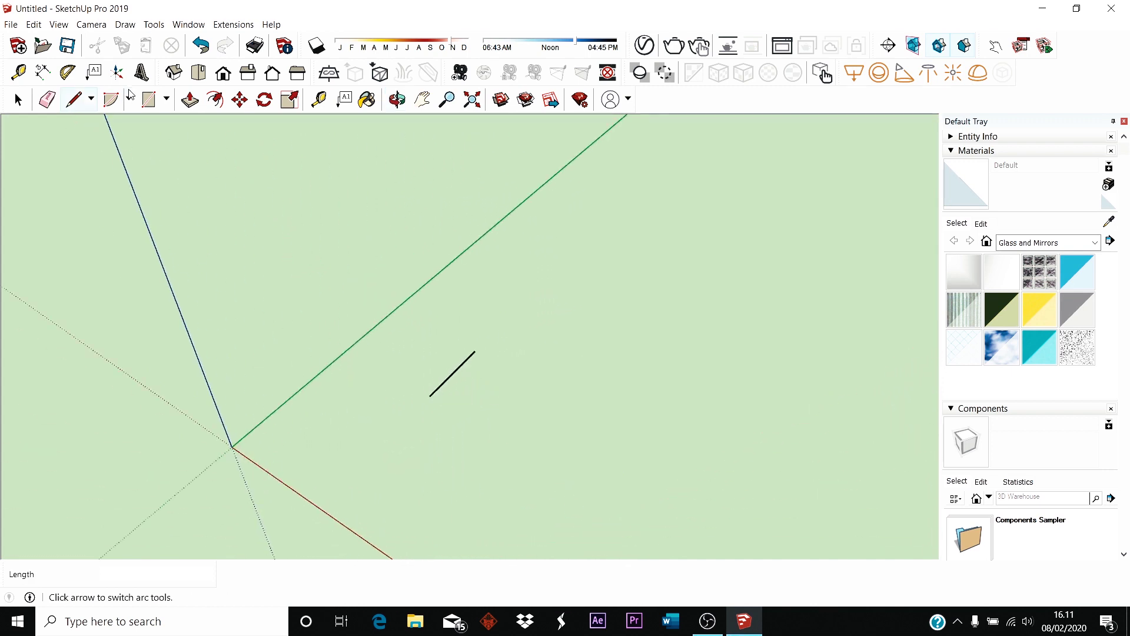
left_click(43, 72)
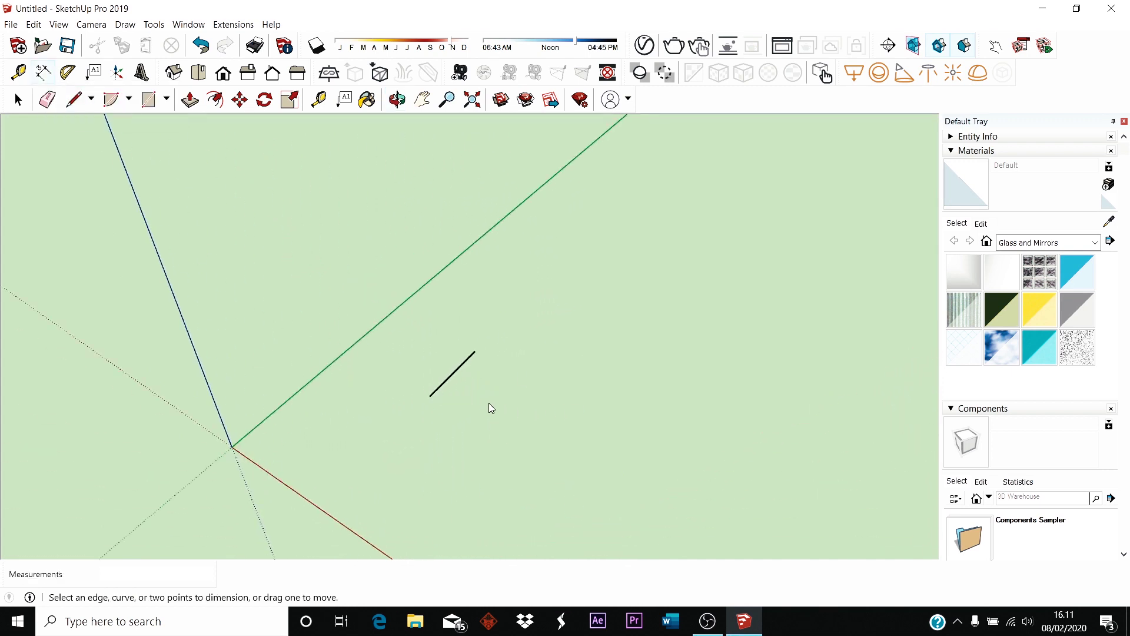
scroll(489, 405, "up", 3)
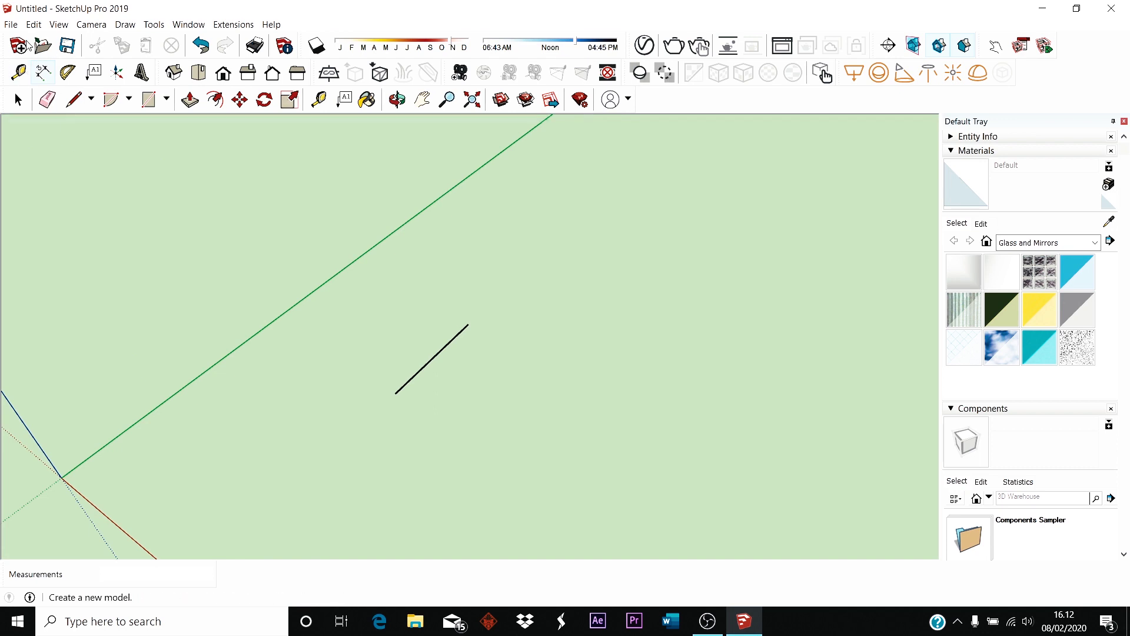
left_click(42, 73)
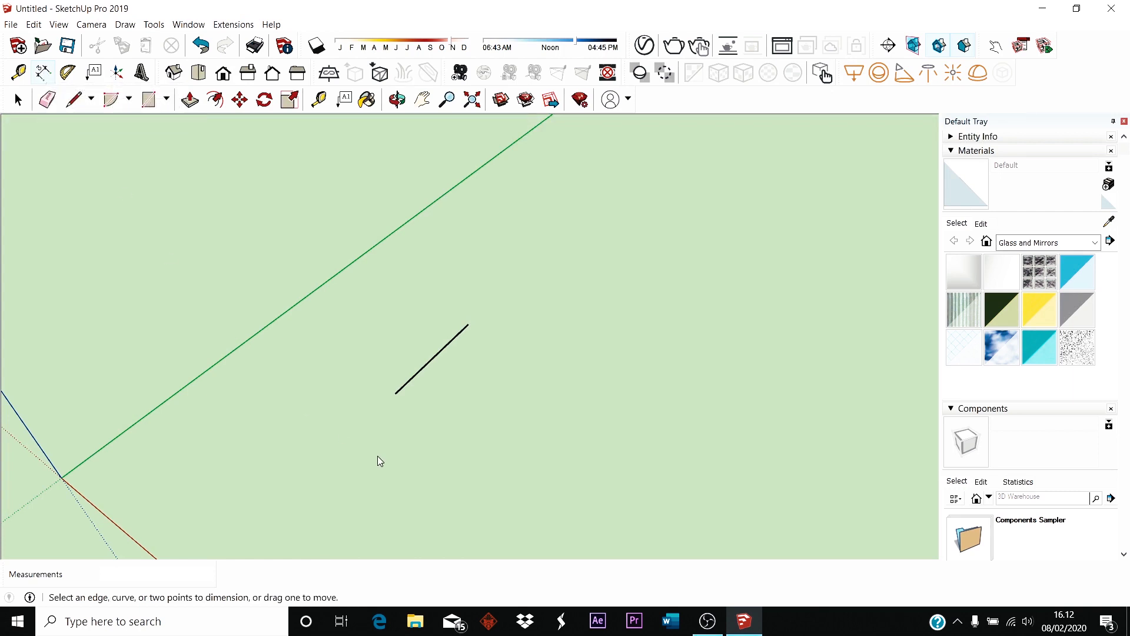
left_click(399, 394)
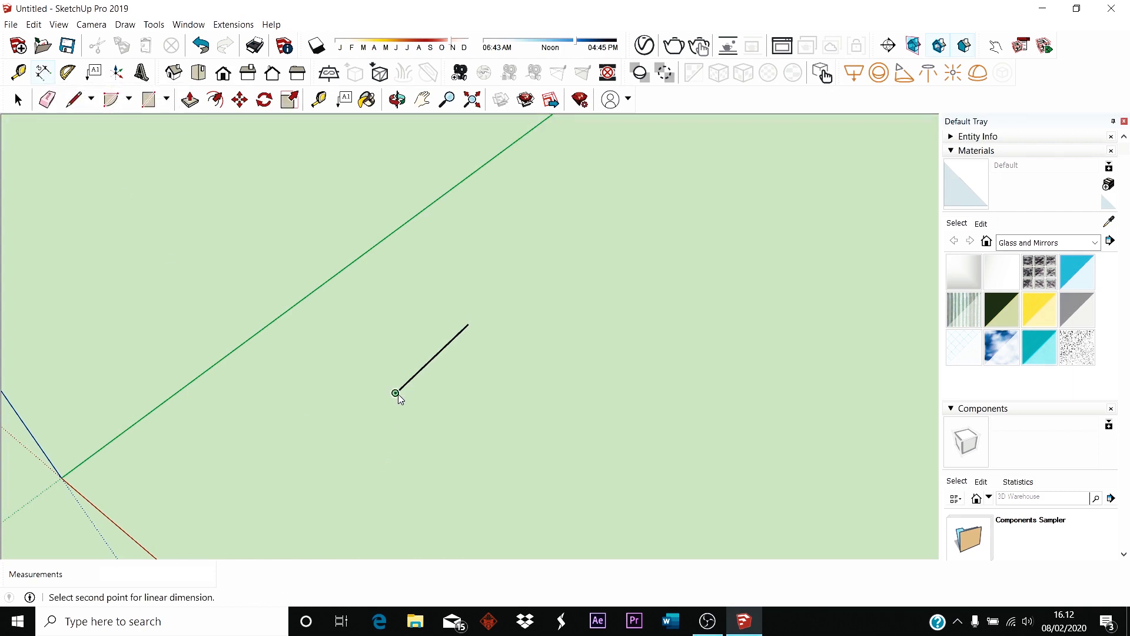
left_click(468, 325)
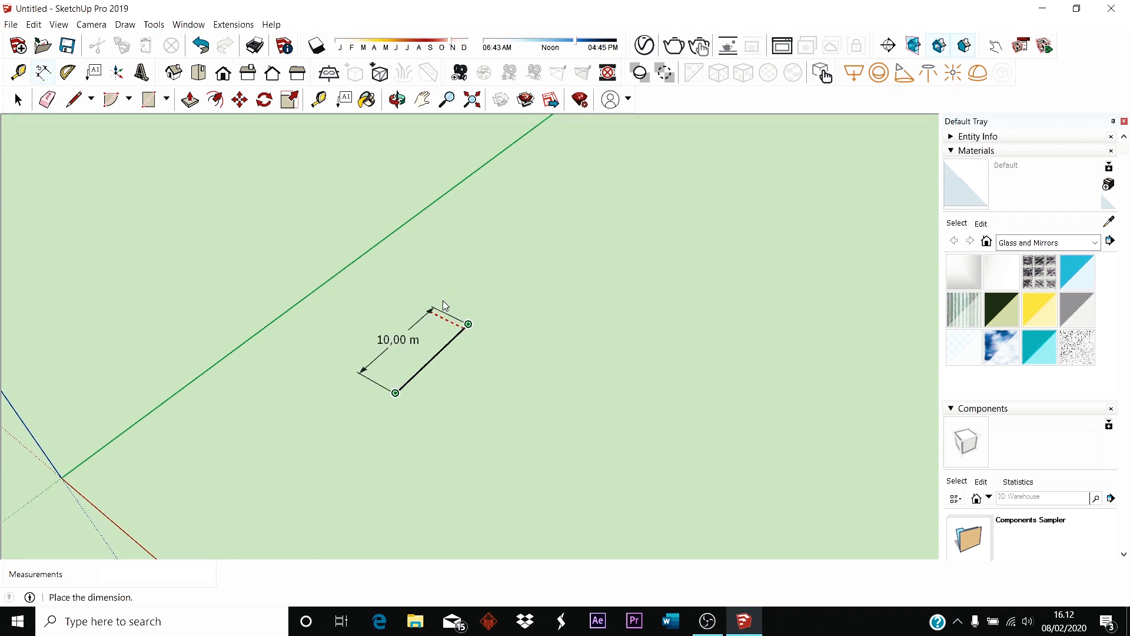
left_click(513, 350)
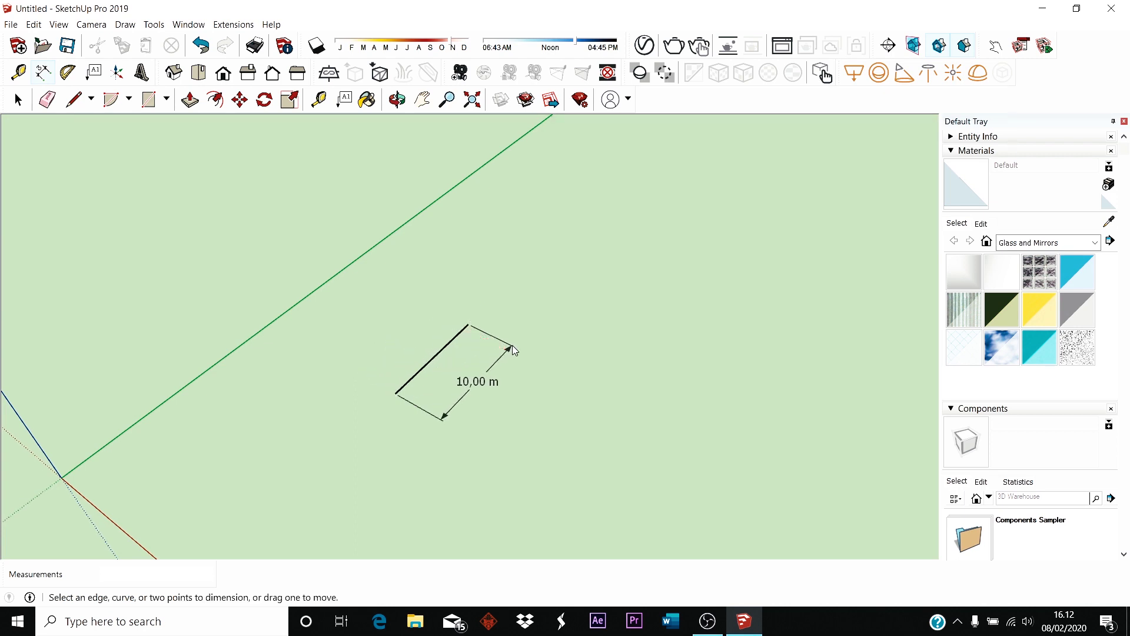
scroll(475, 409, "up", 2)
scroll(515, 330, "up", 2)
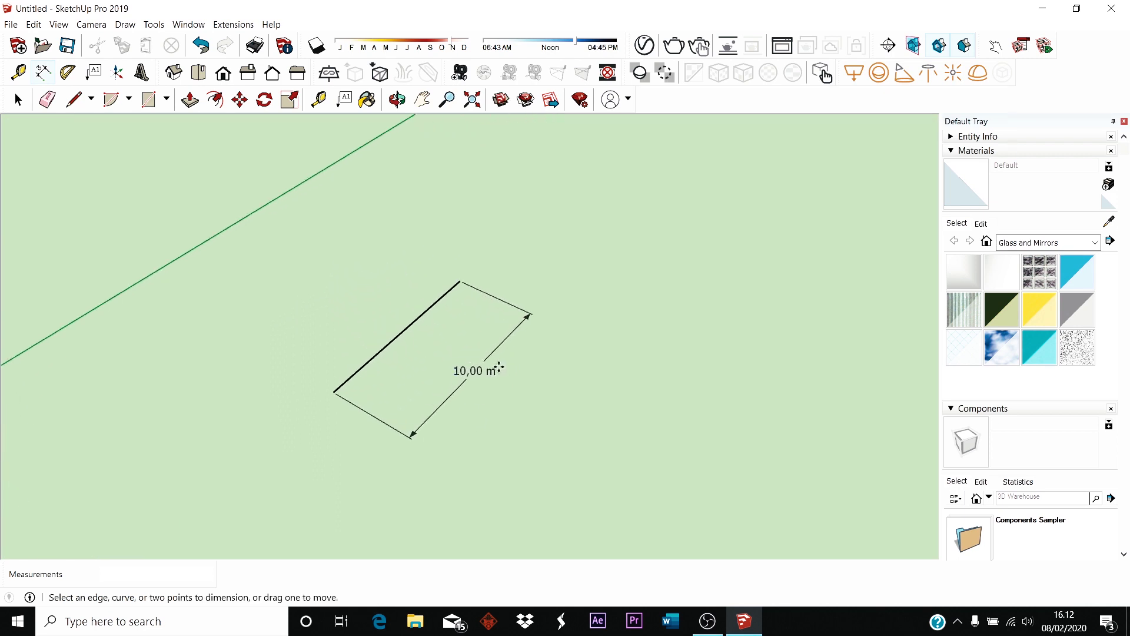
scroll(450, 380, "down", 1)
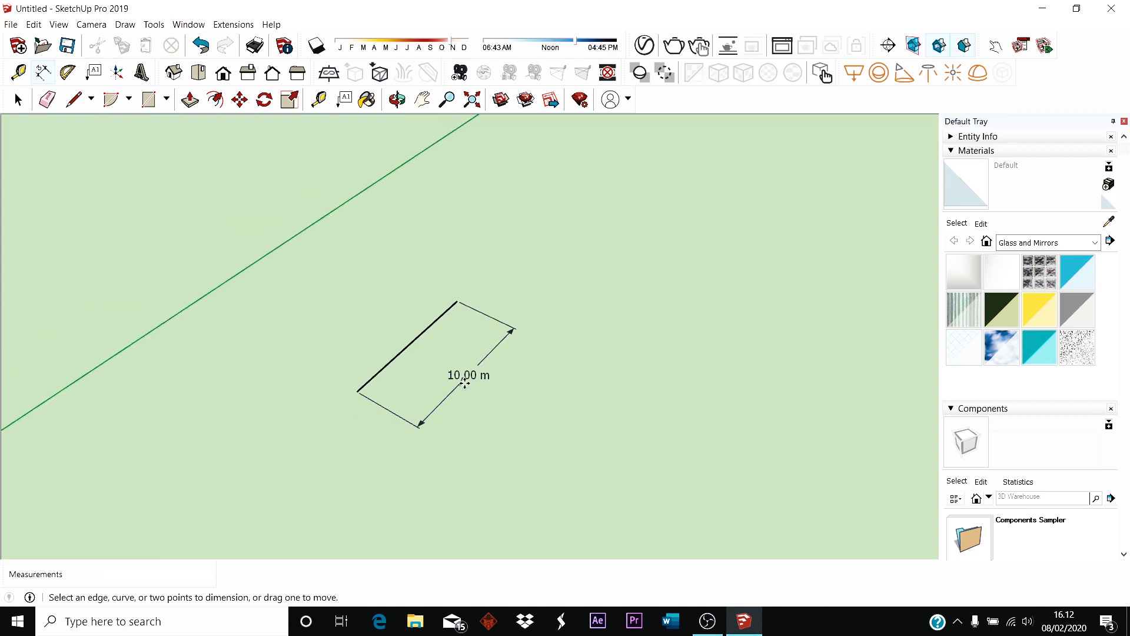
- Erase the line's dimension and return to the Select tool
left_click(49, 100)
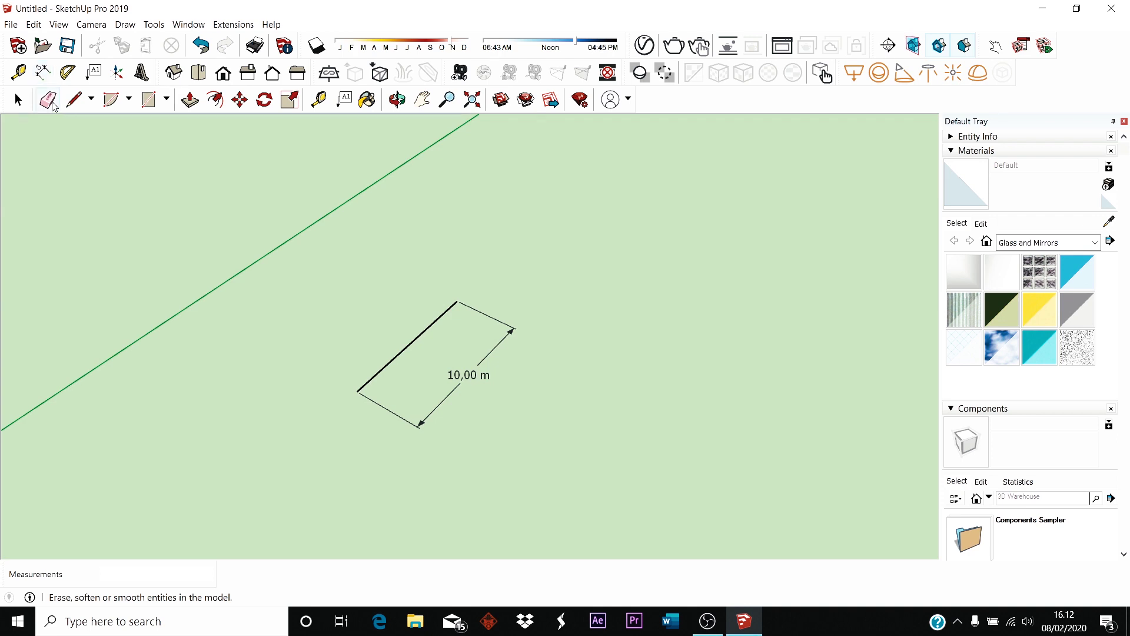
left_click(473, 375)
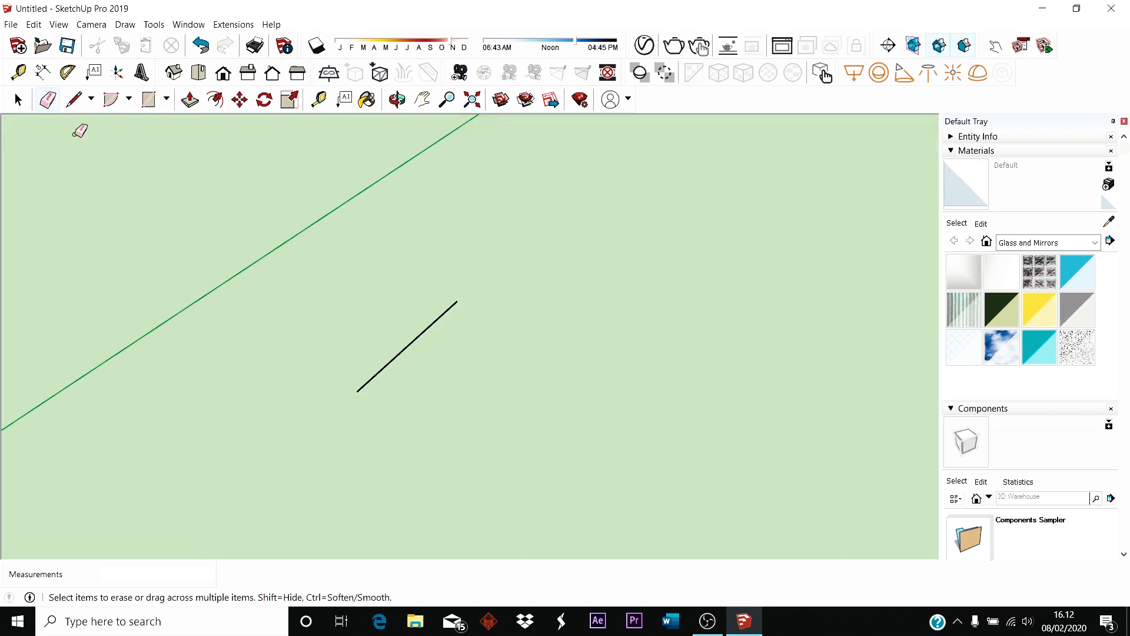
left_click(18, 101)
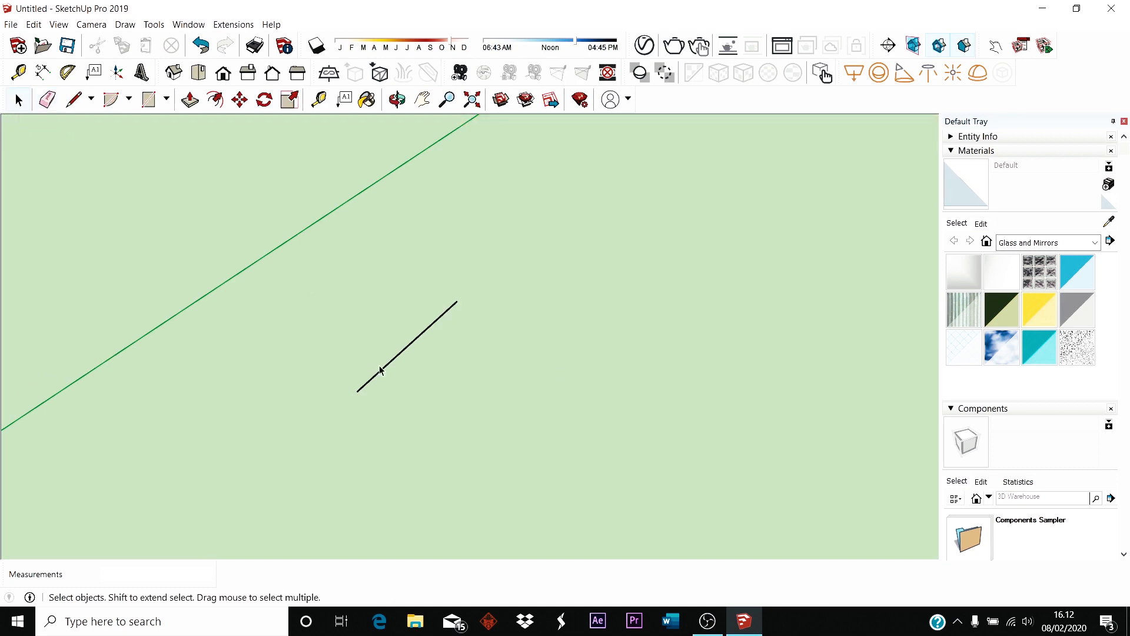
- Draw a 10 by 10 m rectangle on the ground beside the line, on the side away from the green axis
middle_click_drag(381, 370, 346, 337)
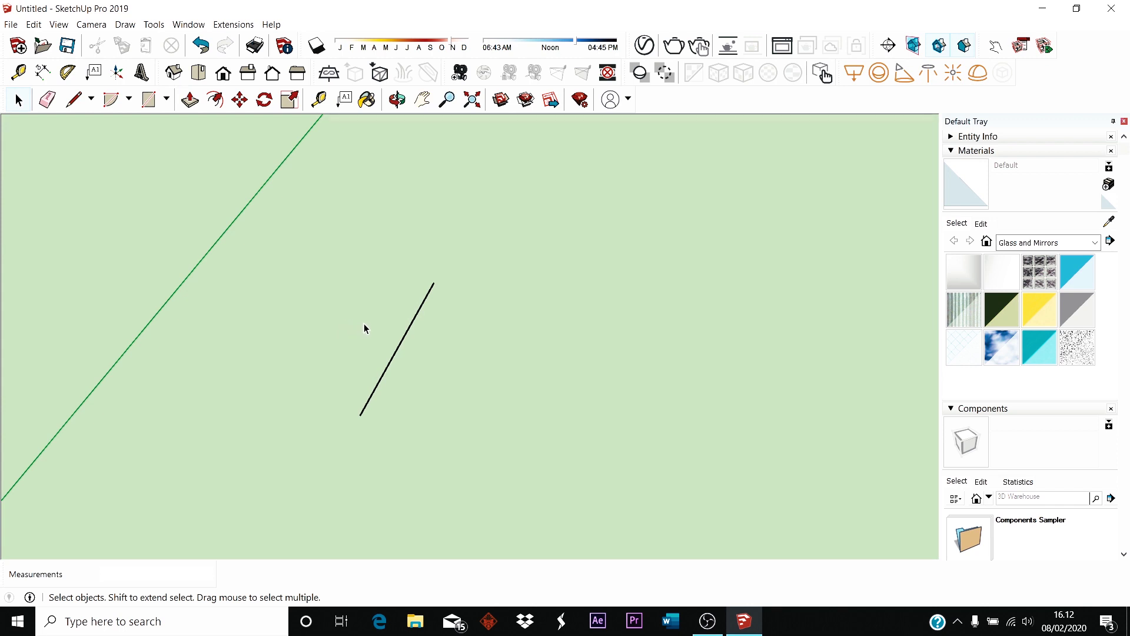
scroll(270, 315, "down", 3)
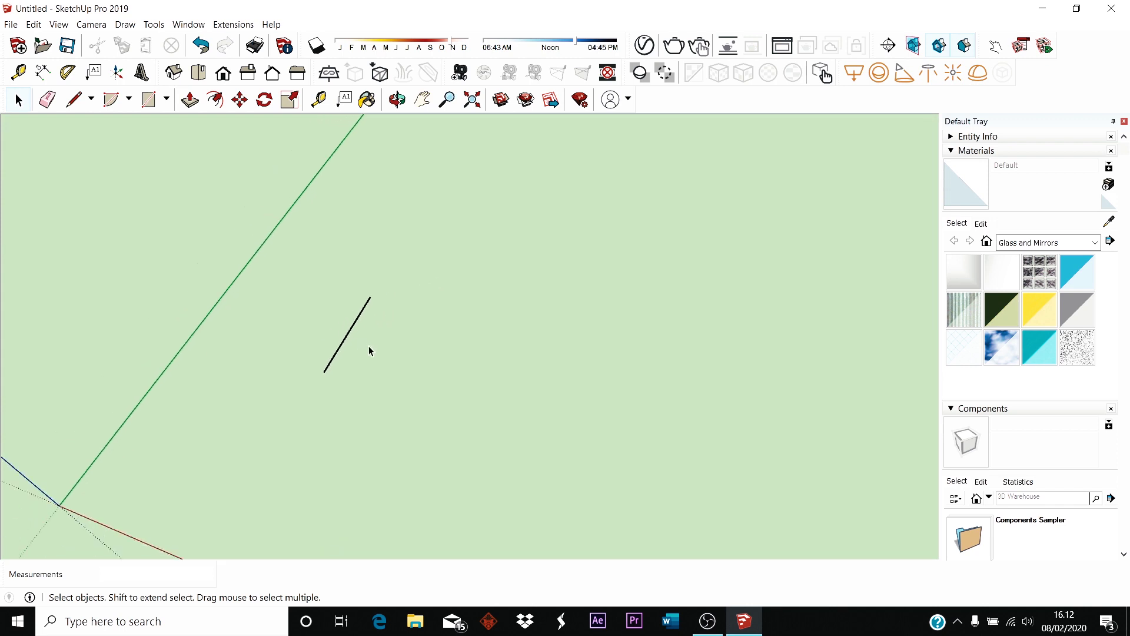
scroll(372, 349, "up", 2)
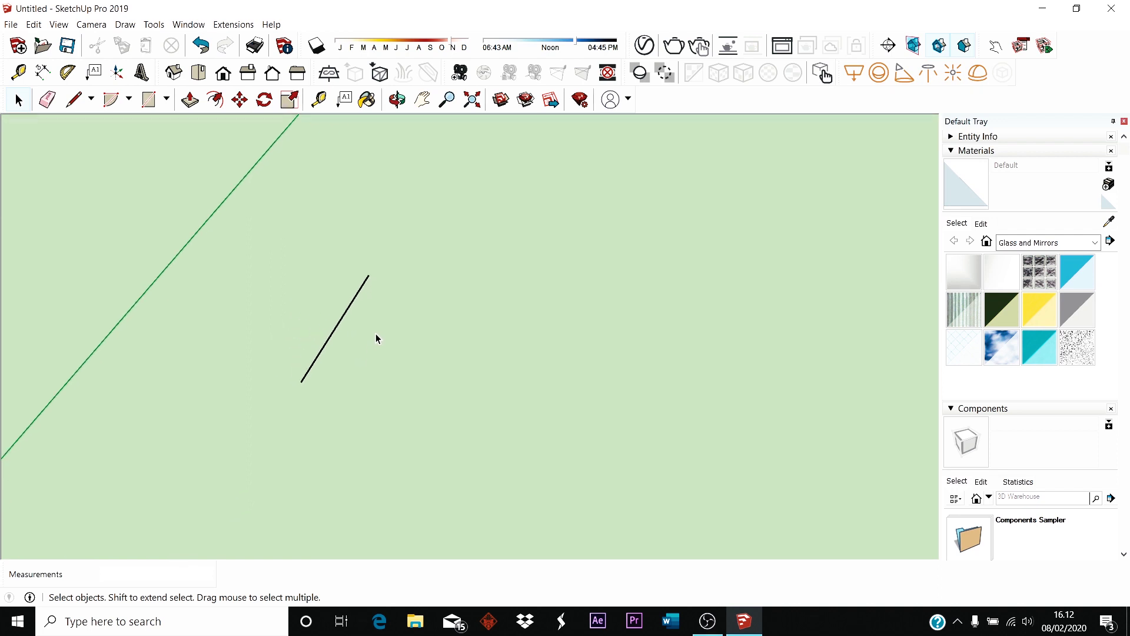
left_click(75, 100)
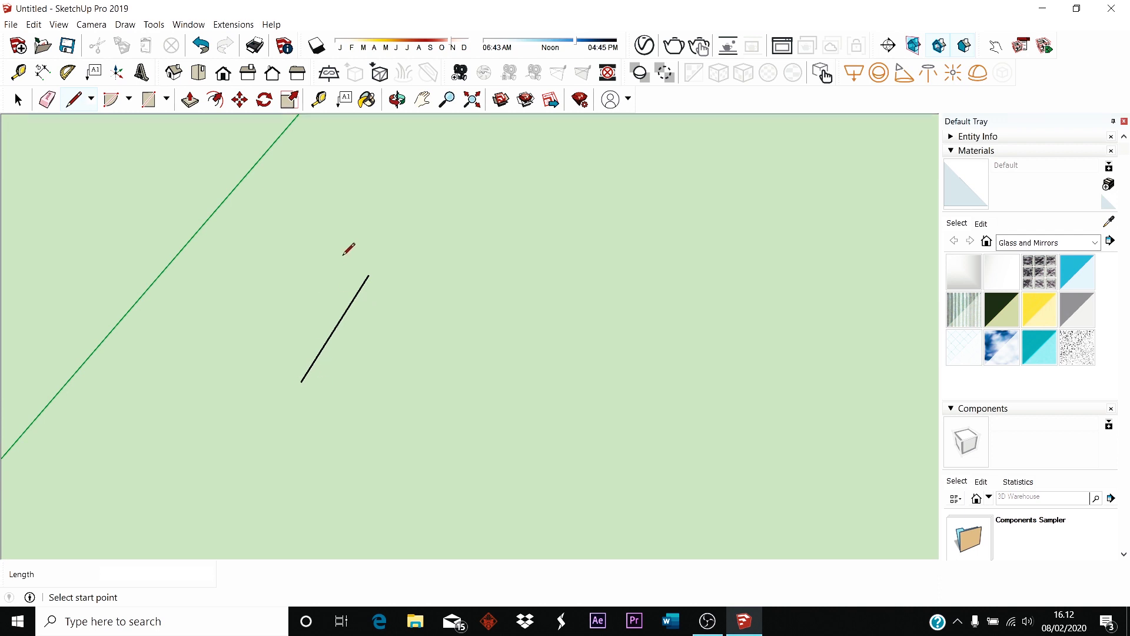
left_click(167, 100)
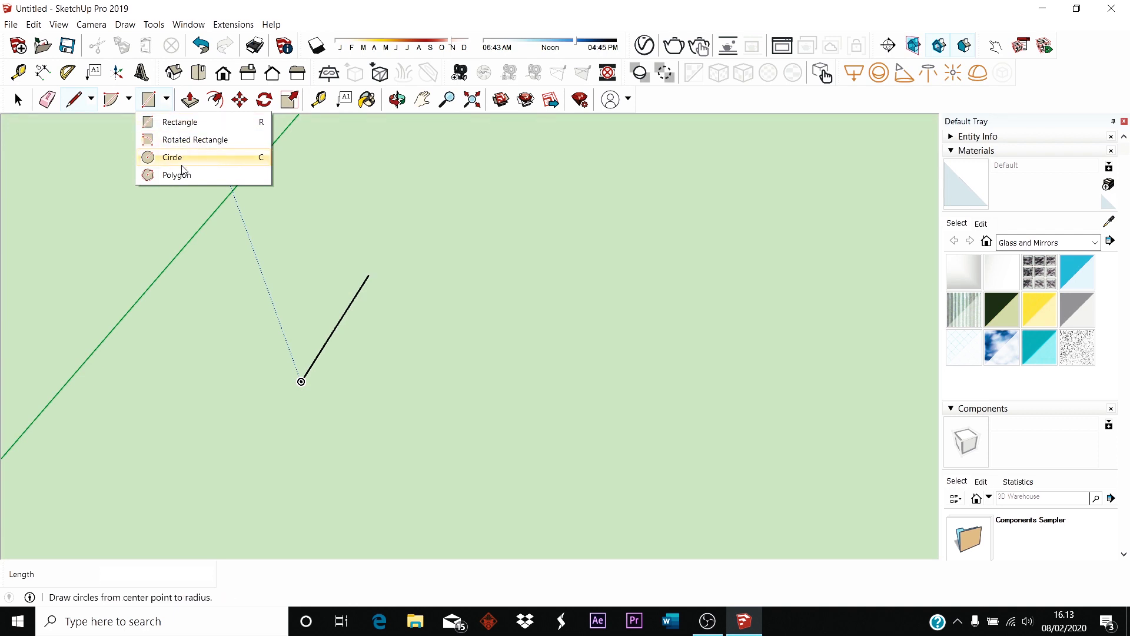
left_click(176, 122)
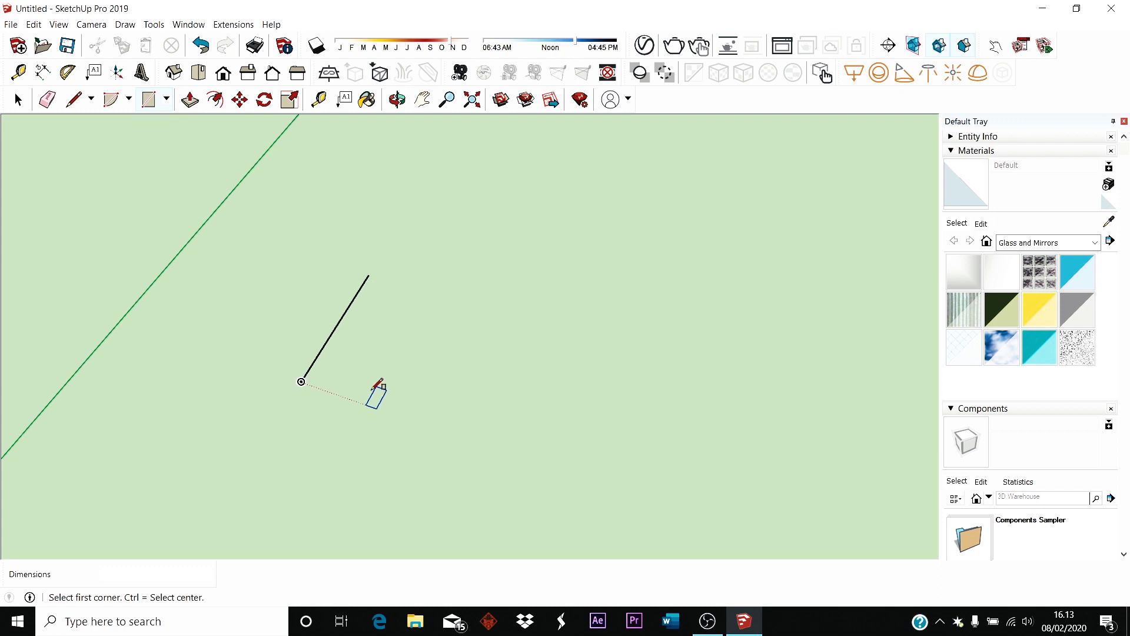
left_click(371, 406)
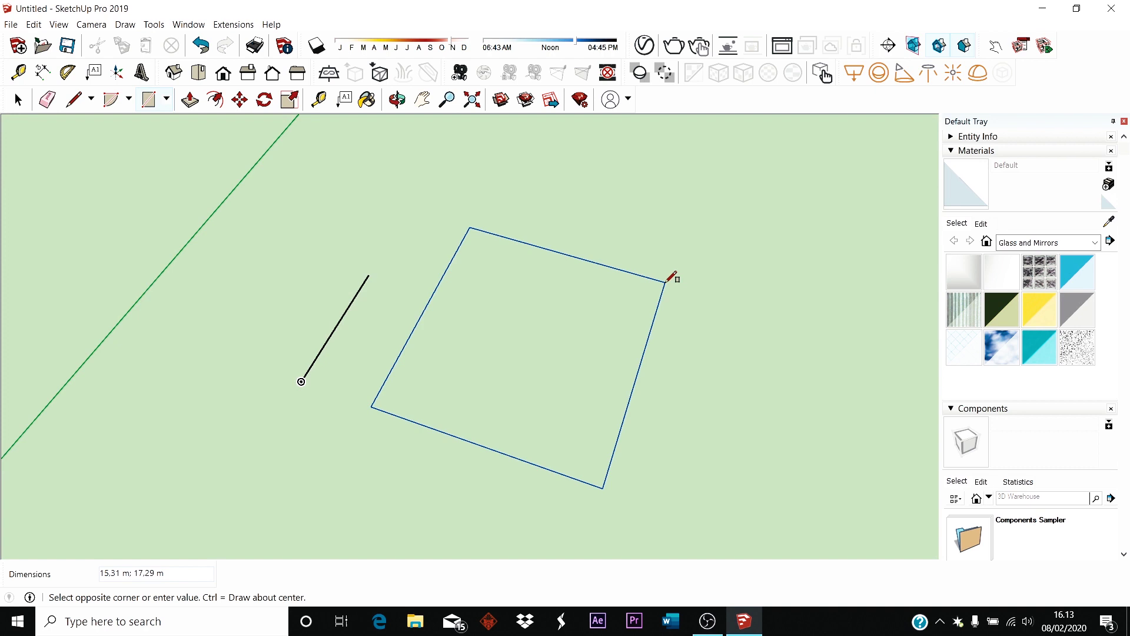
type("10:10")
left_click(667, 280)
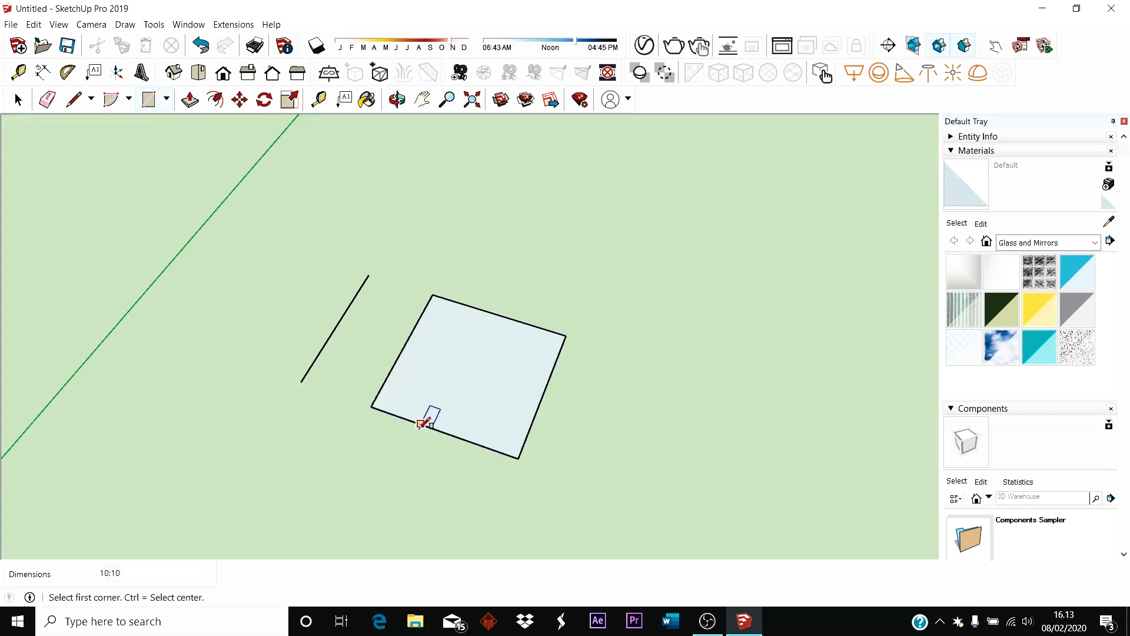
- Add a linear dimension to the rectangle's side farthest from the line, placed outside the shape
middle_click_drag(429, 417, 488, 349)
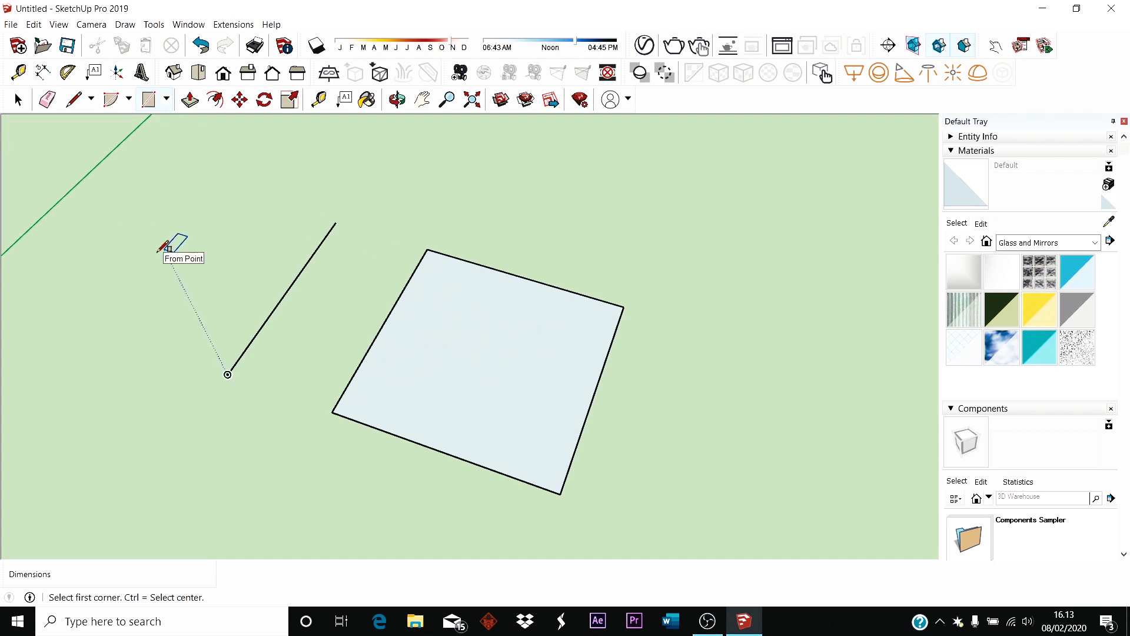
left_click(26, 99)
left_click(42, 72)
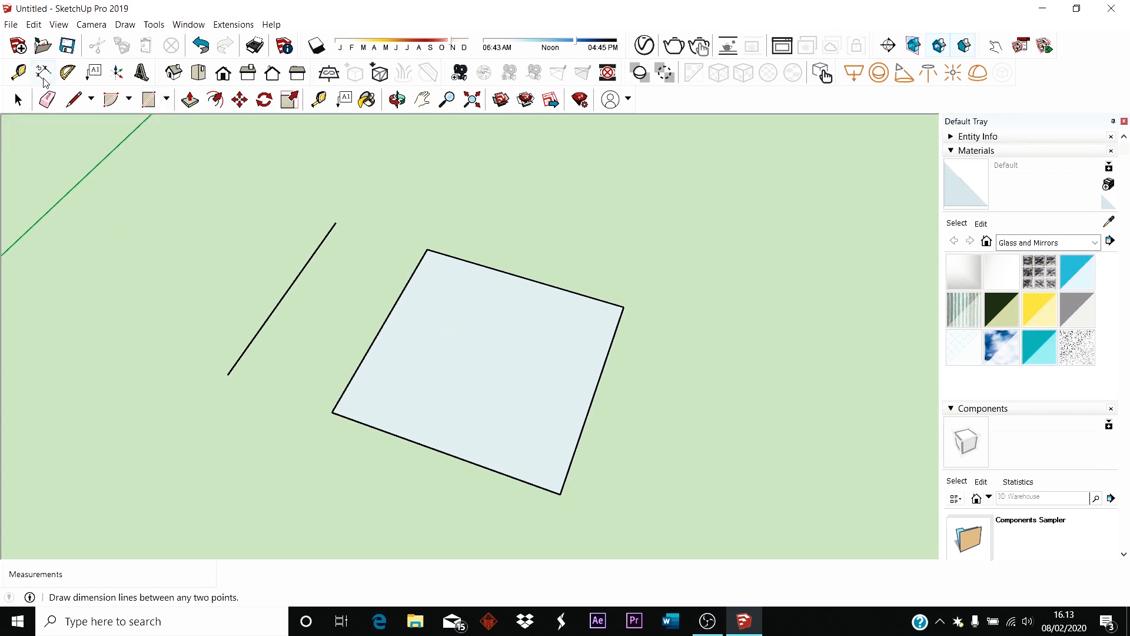
scroll(306, 300, "down", 1)
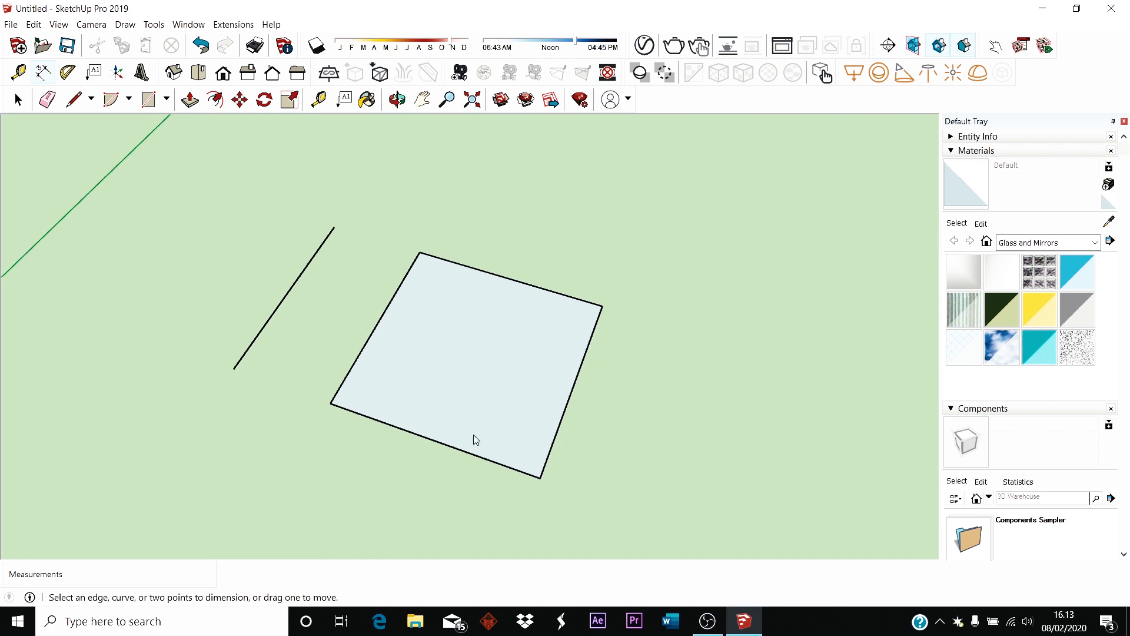
scroll(531, 497, "up", 2)
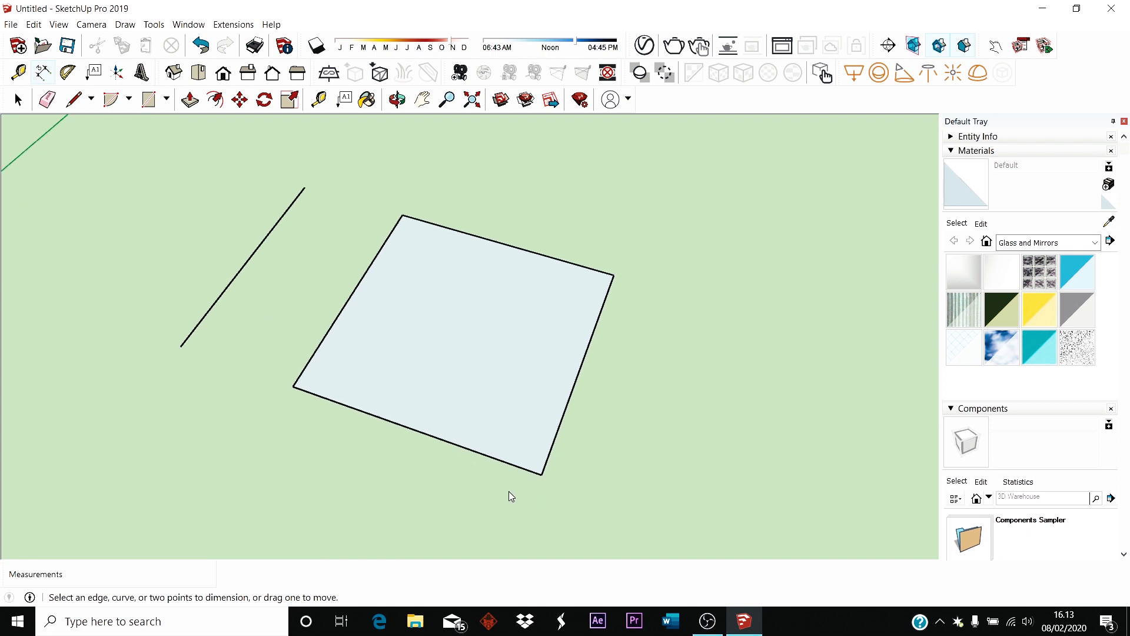
left_click(542, 474)
left_click(615, 274)
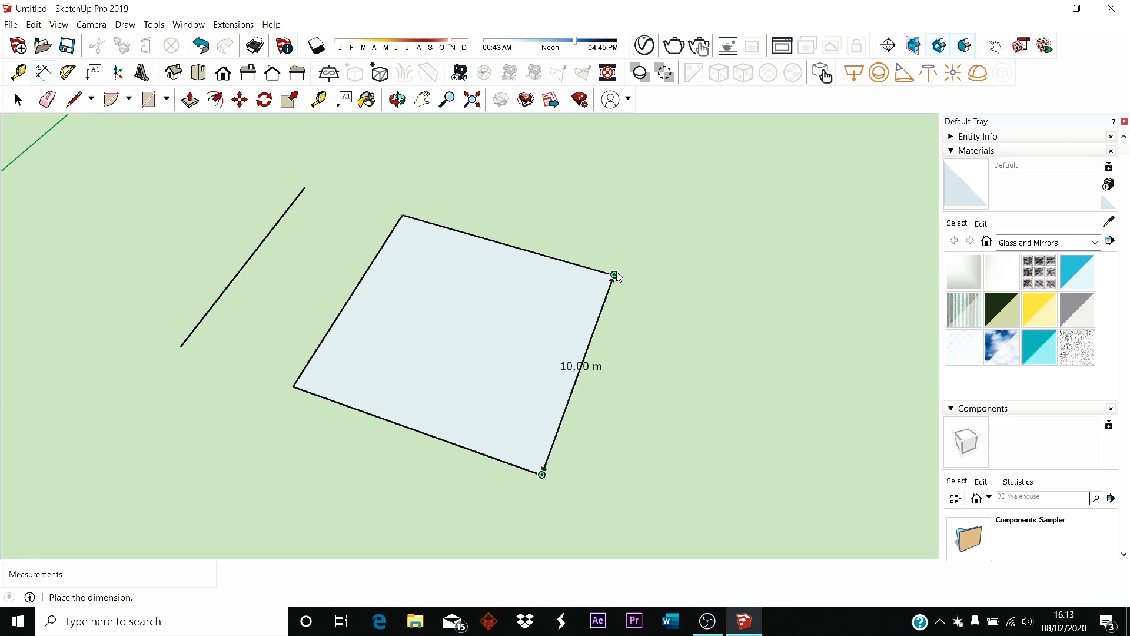
left_click(670, 294)
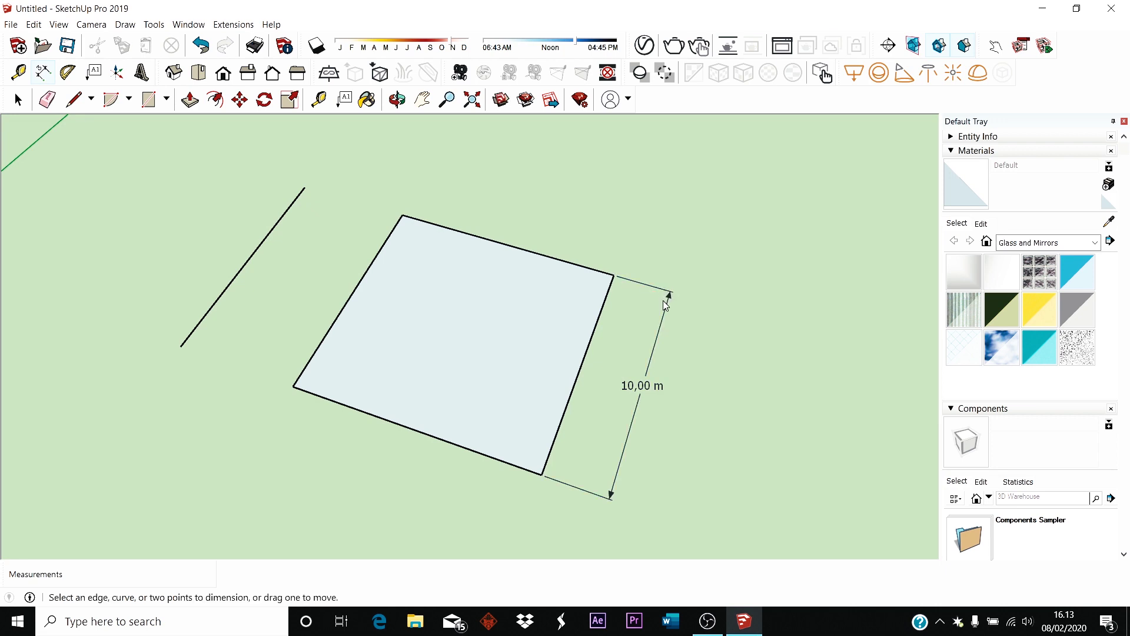
- Add a linear dimension to the rectangle's adjacent near side, placed outside the shape
left_click(542, 474)
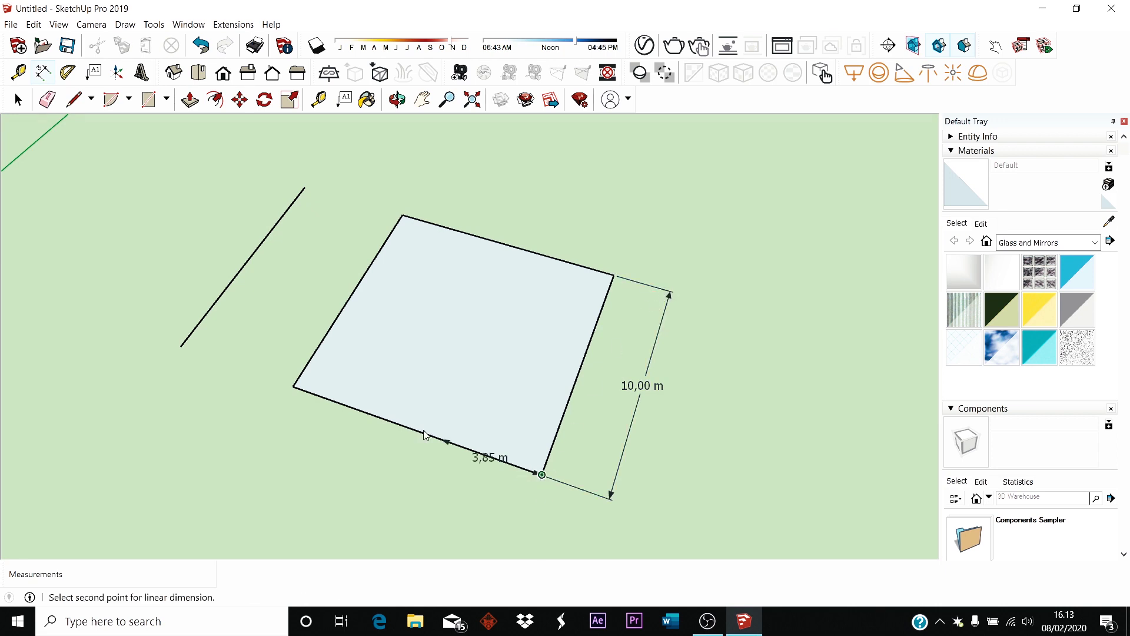
left_click(293, 387)
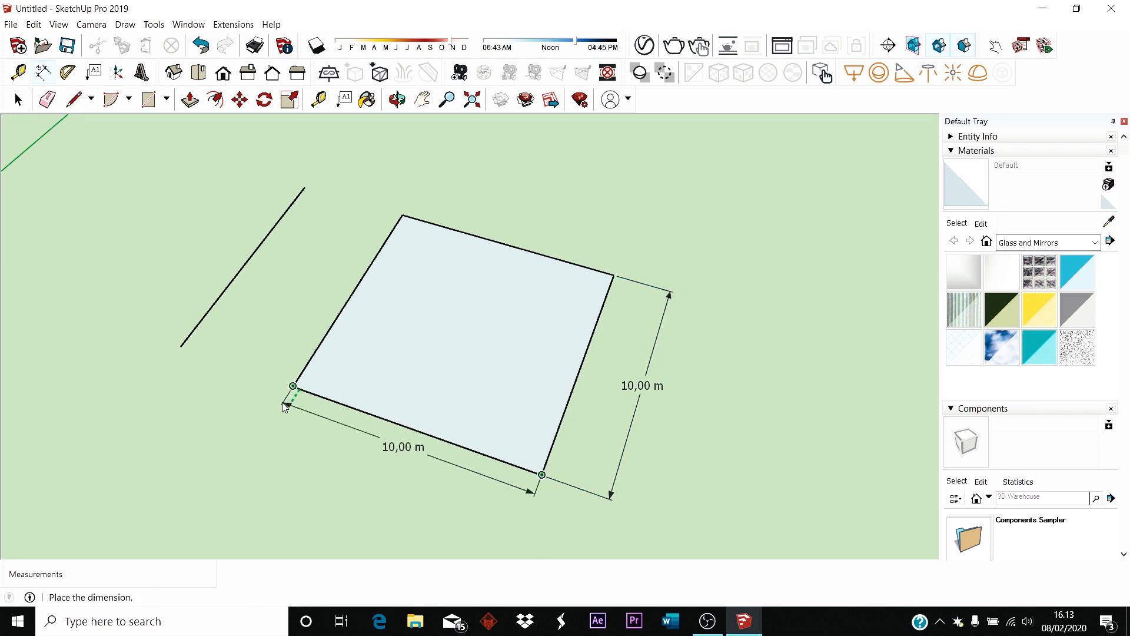
left_click(270, 432)
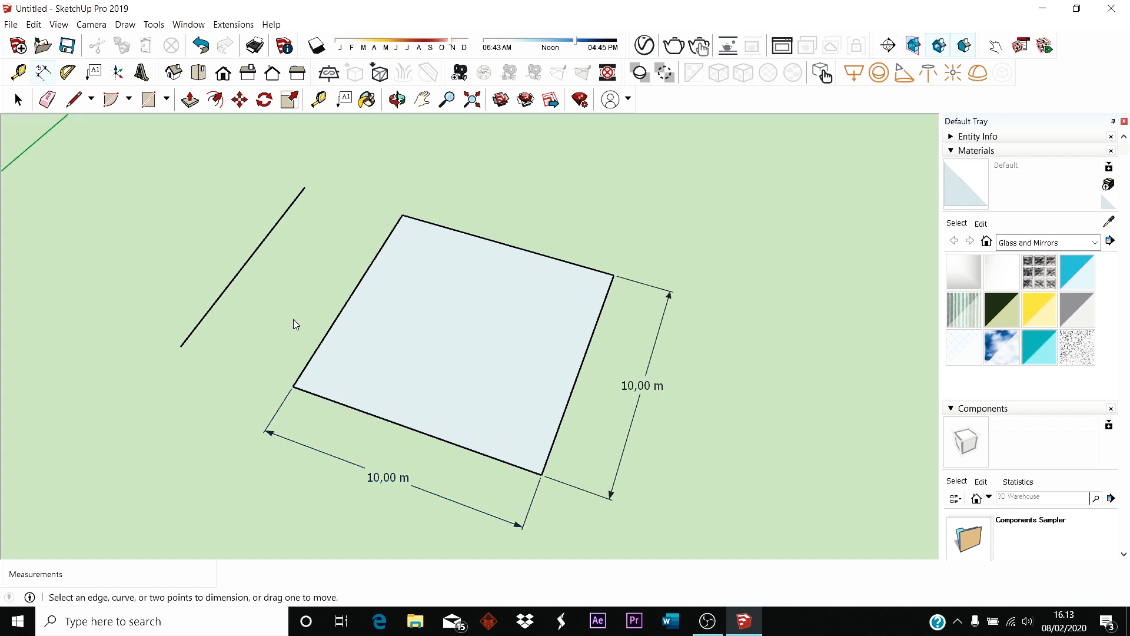
- Erase both dimensions from the rectangle
left_click(45, 99)
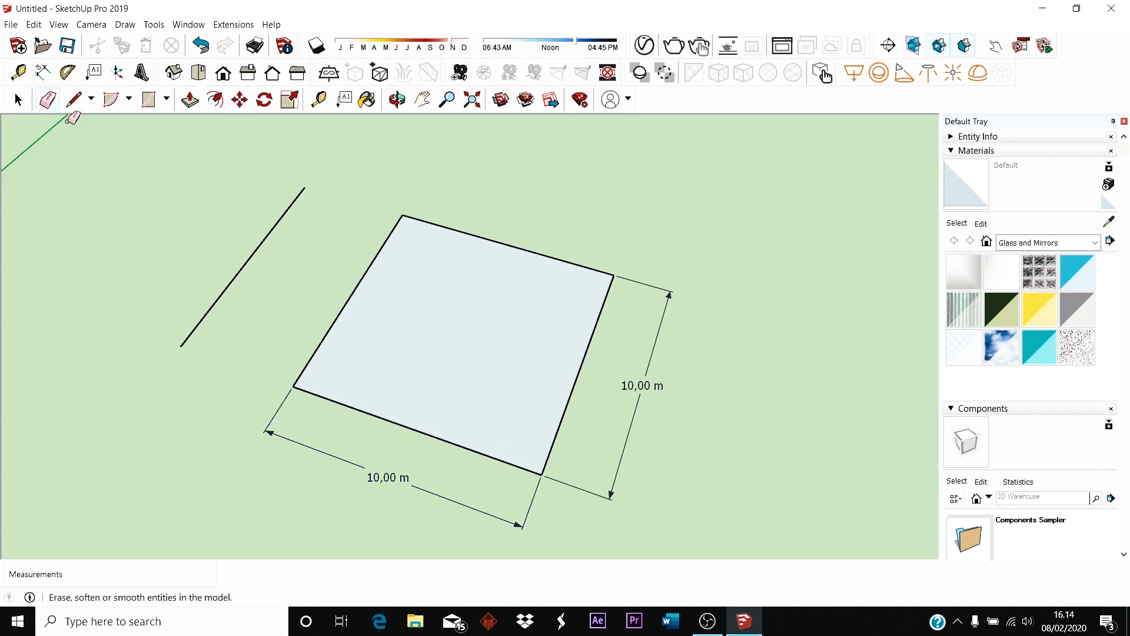
left_click(404, 477)
left_click(649, 387)
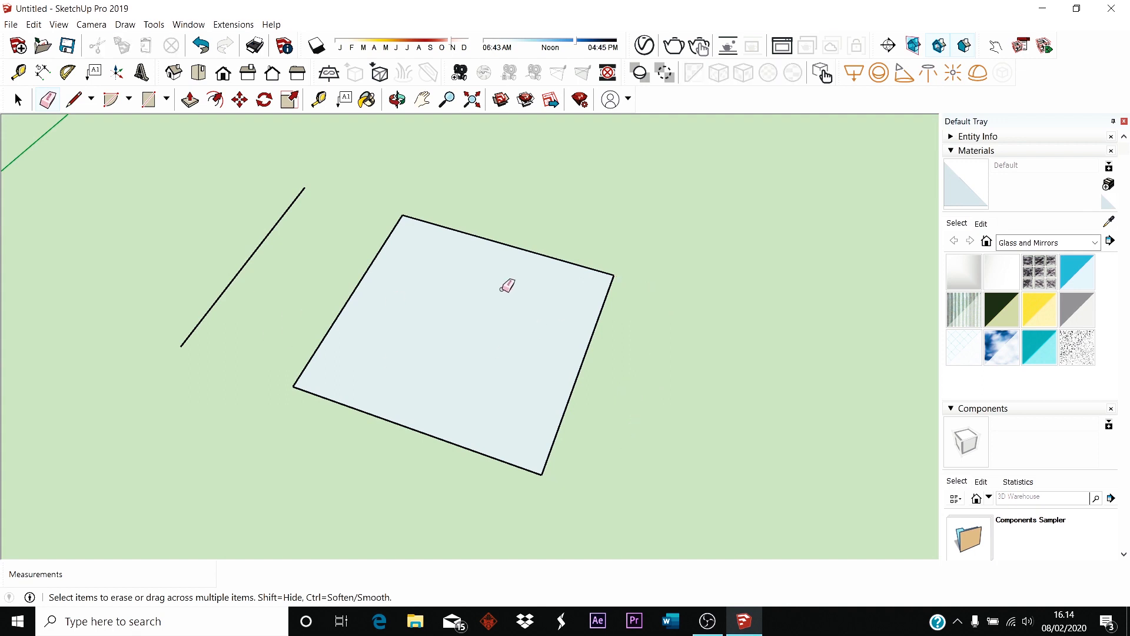
- Draw a circle with a radius of 5 m on the ground beside the rectangle, on the side away from the line
scroll(568, 353, "down", 2)
middle_click_drag(558, 398, 469, 356)
scroll(492, 336, "up", 1)
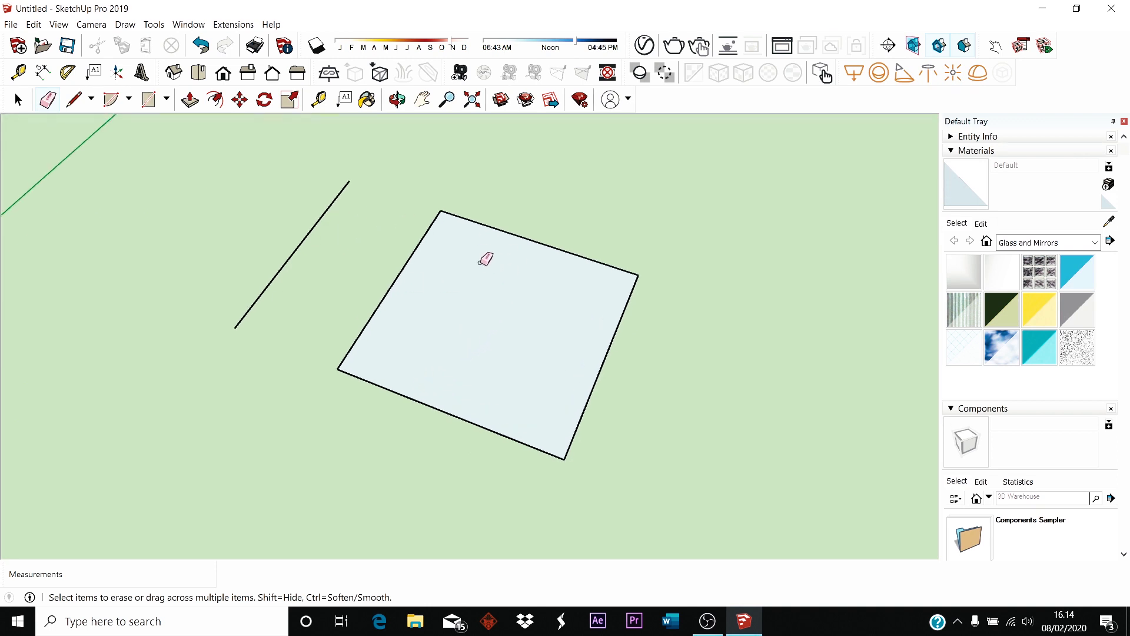
left_click(168, 100)
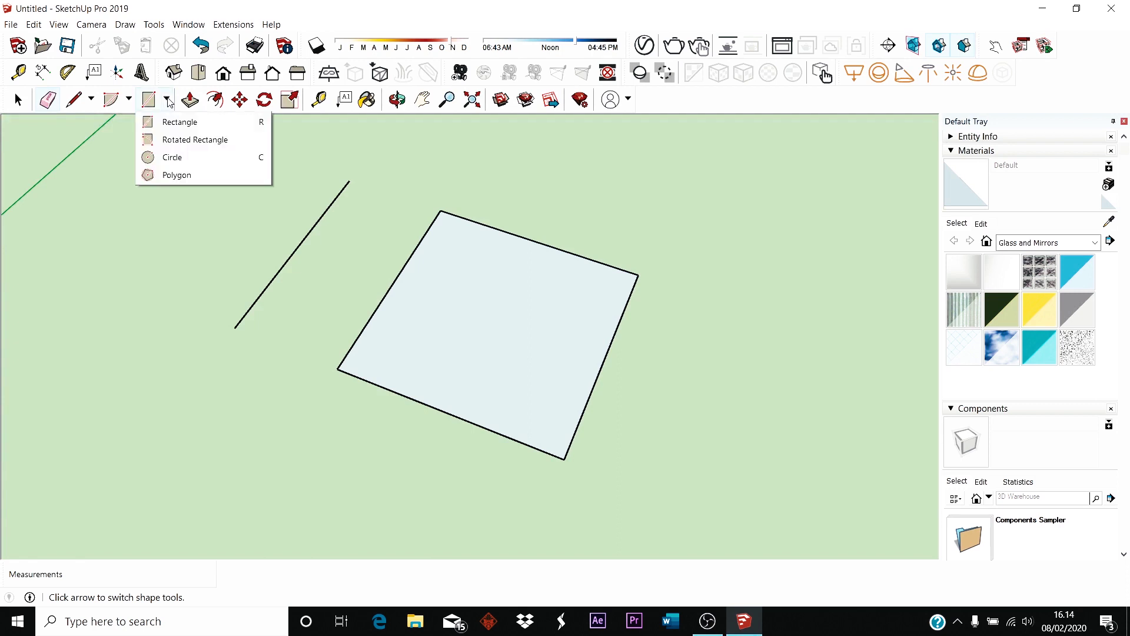
left_click(174, 158)
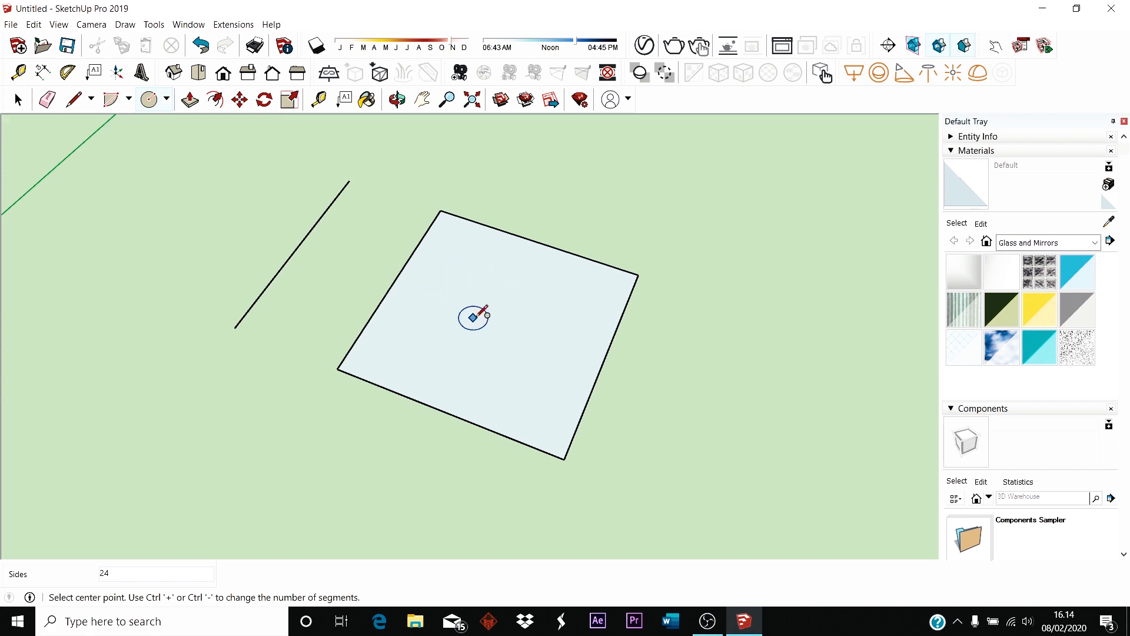
scroll(385, 284, "down", 3)
scroll(563, 346, "up", 2)
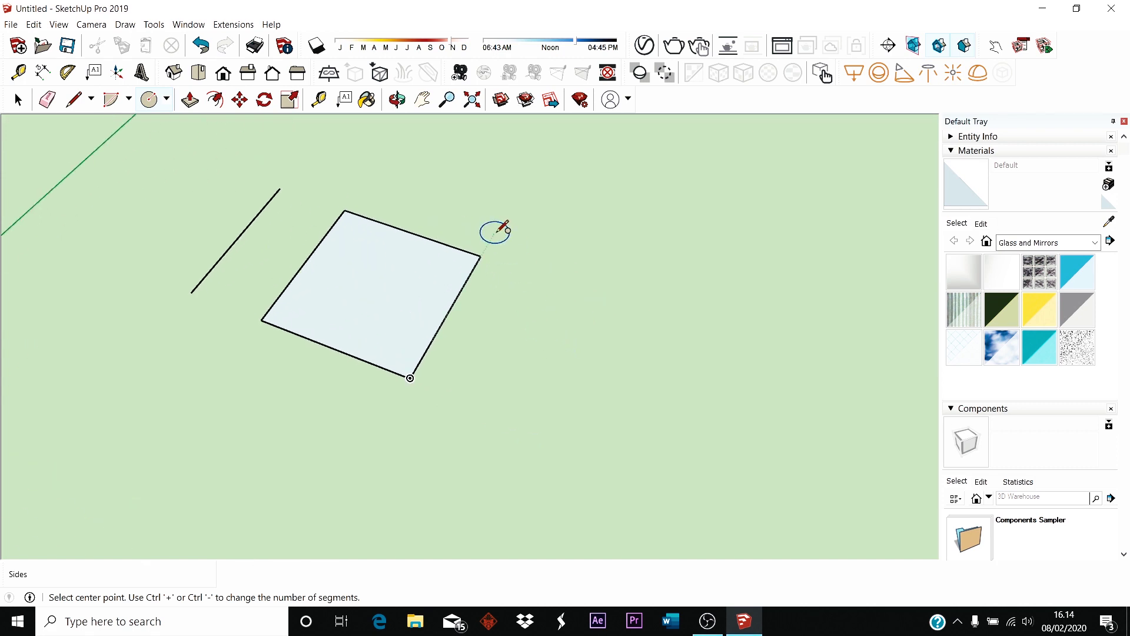
left_click(536, 333)
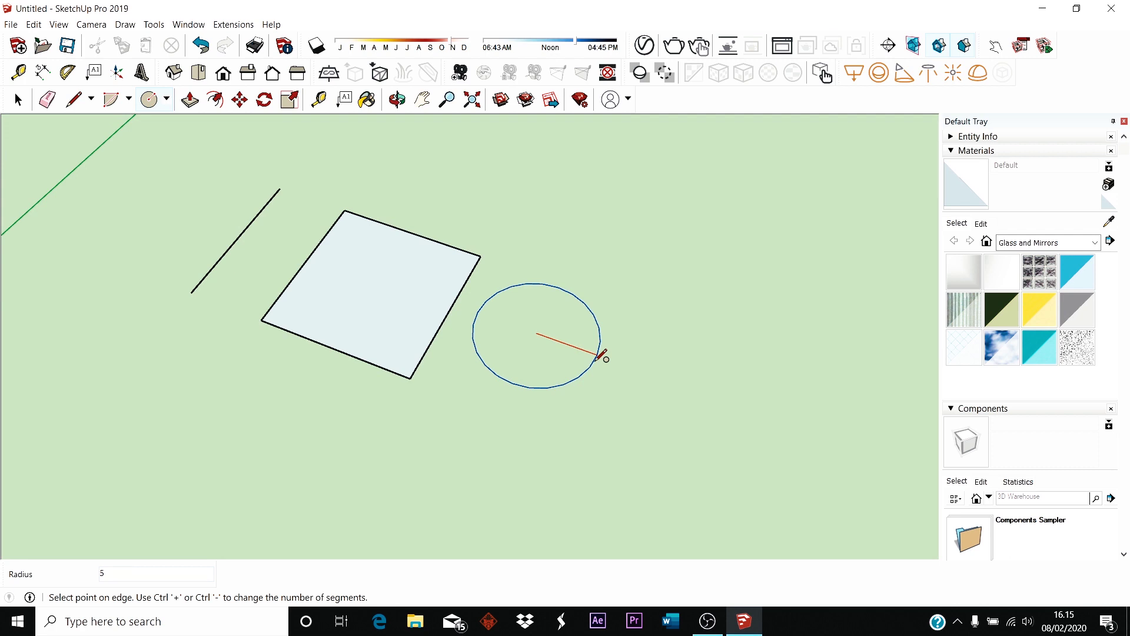
key("Return")
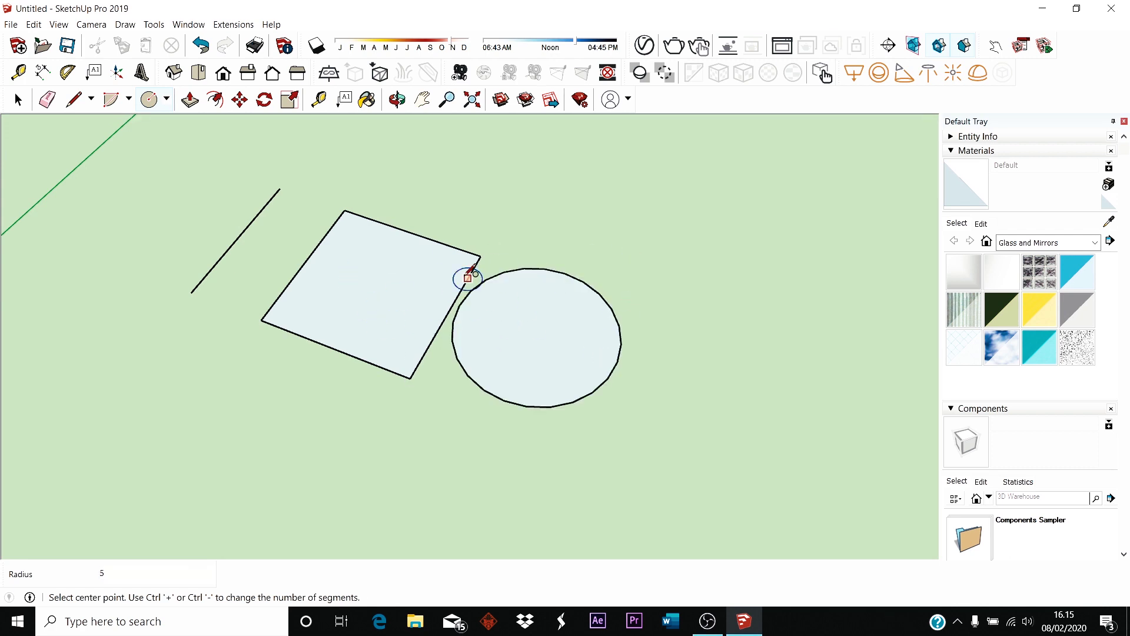
- Switch to the Select tool and examine the line, rectangle and circle together from several angles
scroll(494, 365, "down", 1)
middle_click_drag(494, 365, 434, 378)
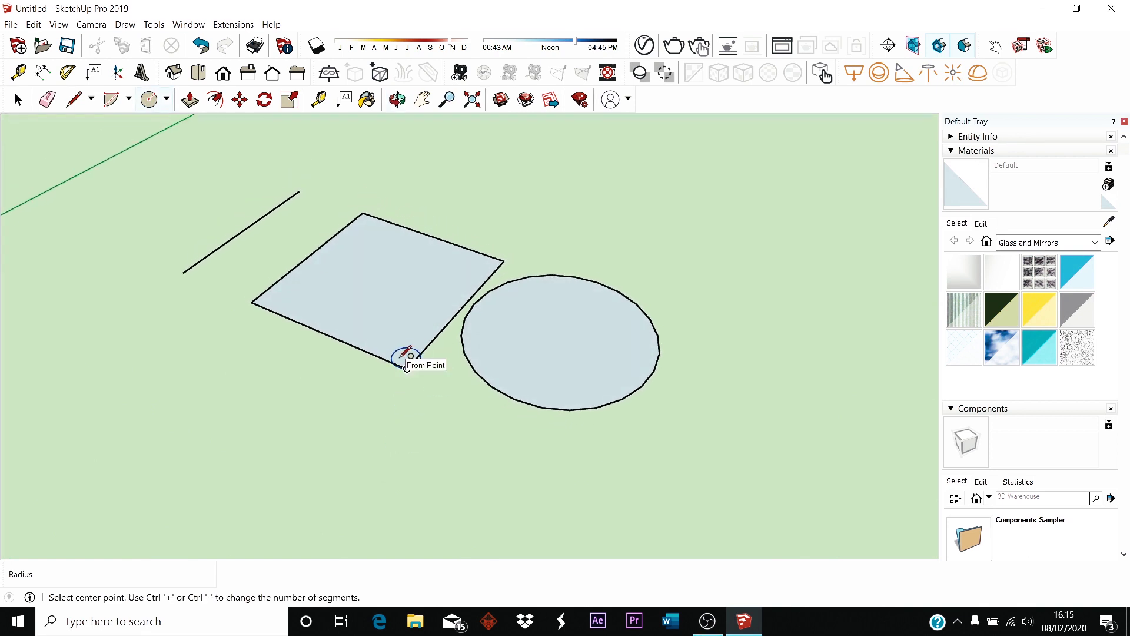
scroll(400, 372, "down", 3)
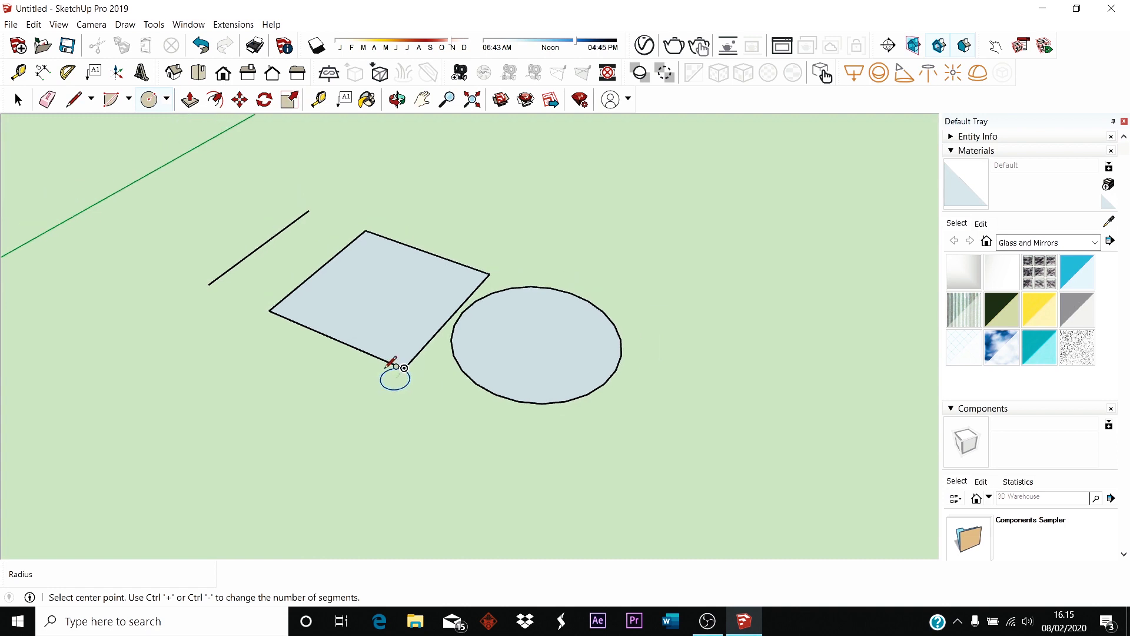
middle_click_drag(469, 390, 529, 386)
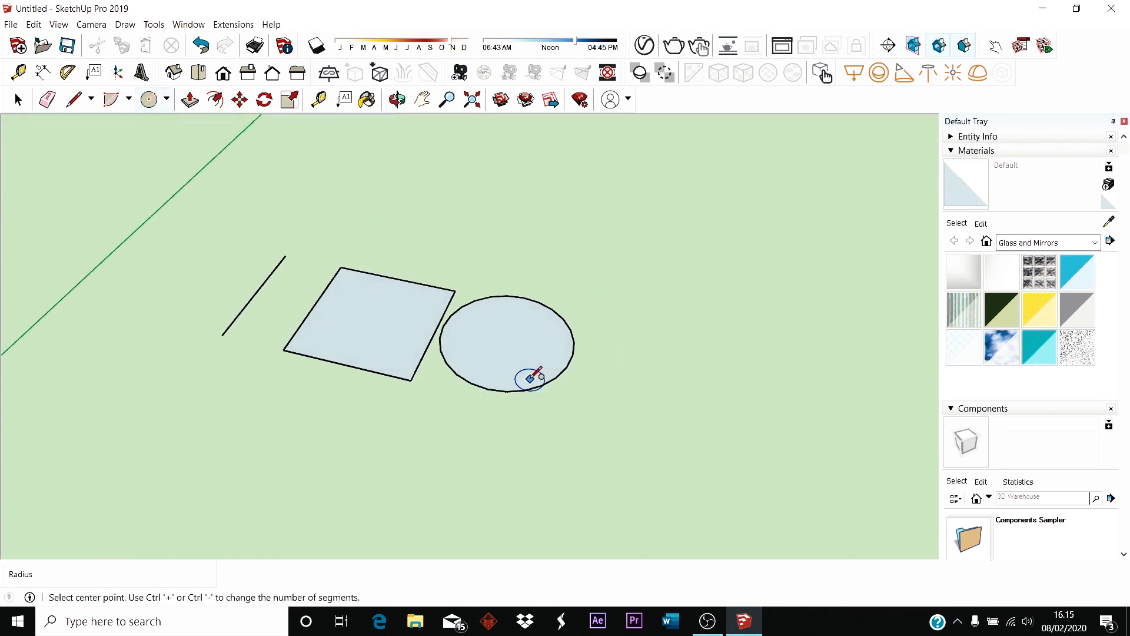
scroll(520, 365, "up", 1)
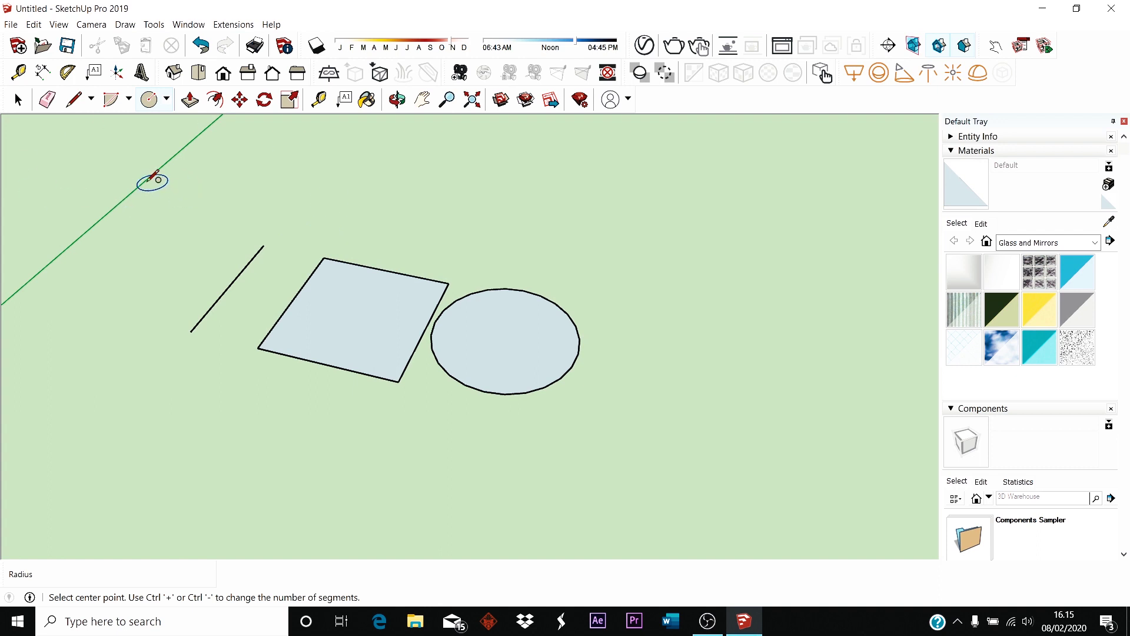
left_click(17, 100)
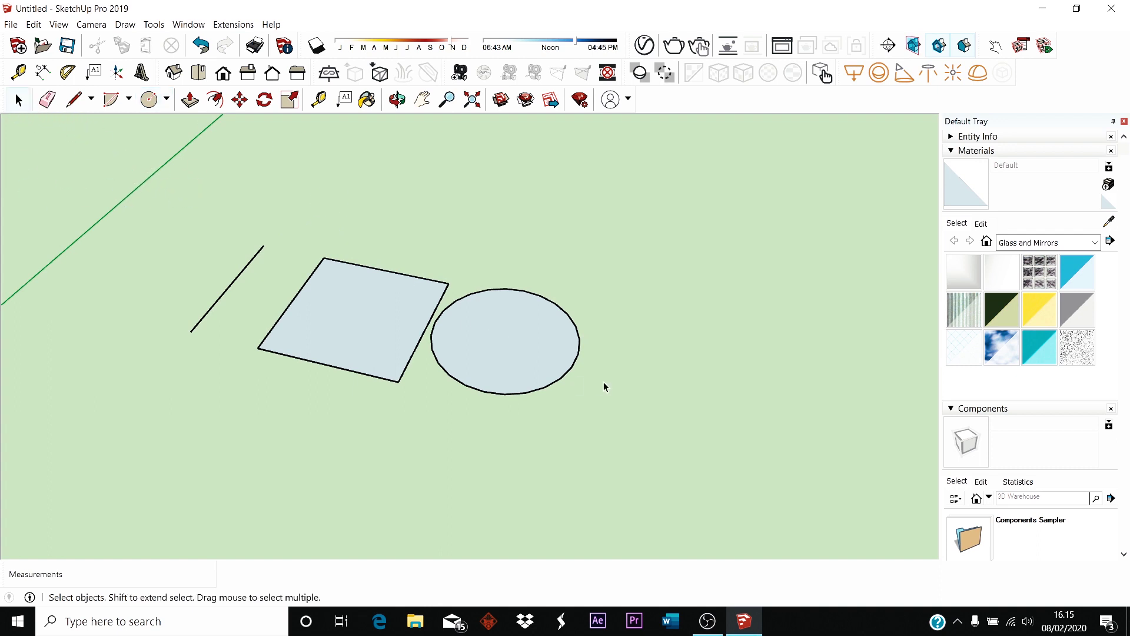
middle_click_drag(560, 389, 512, 383)
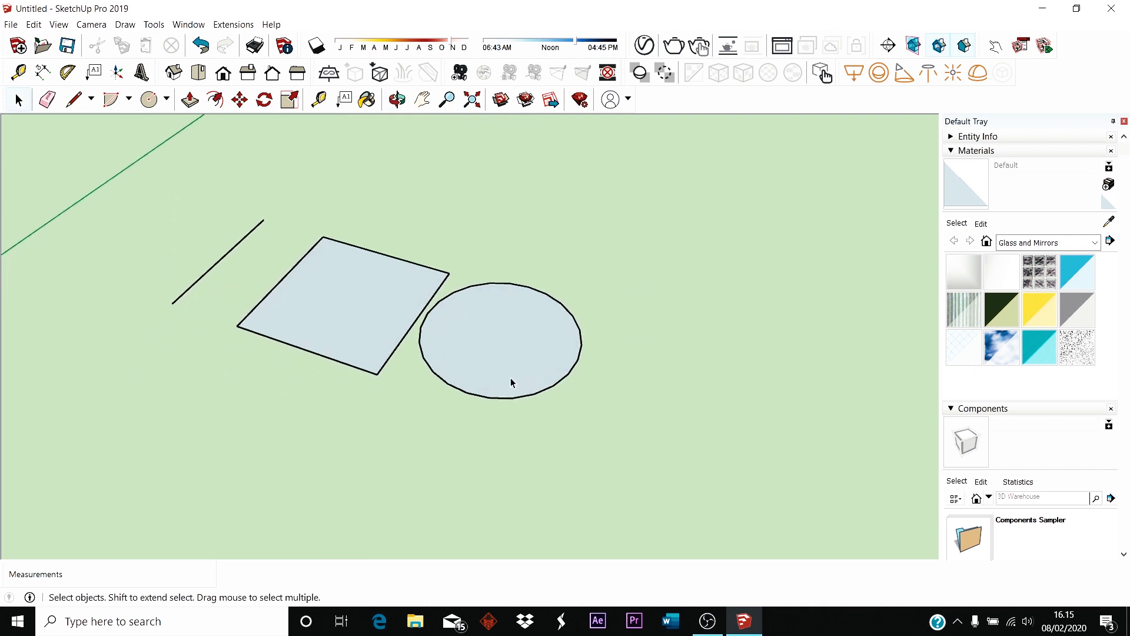
scroll(496, 380, "up", 2)
scroll(496, 380, "up", 1)
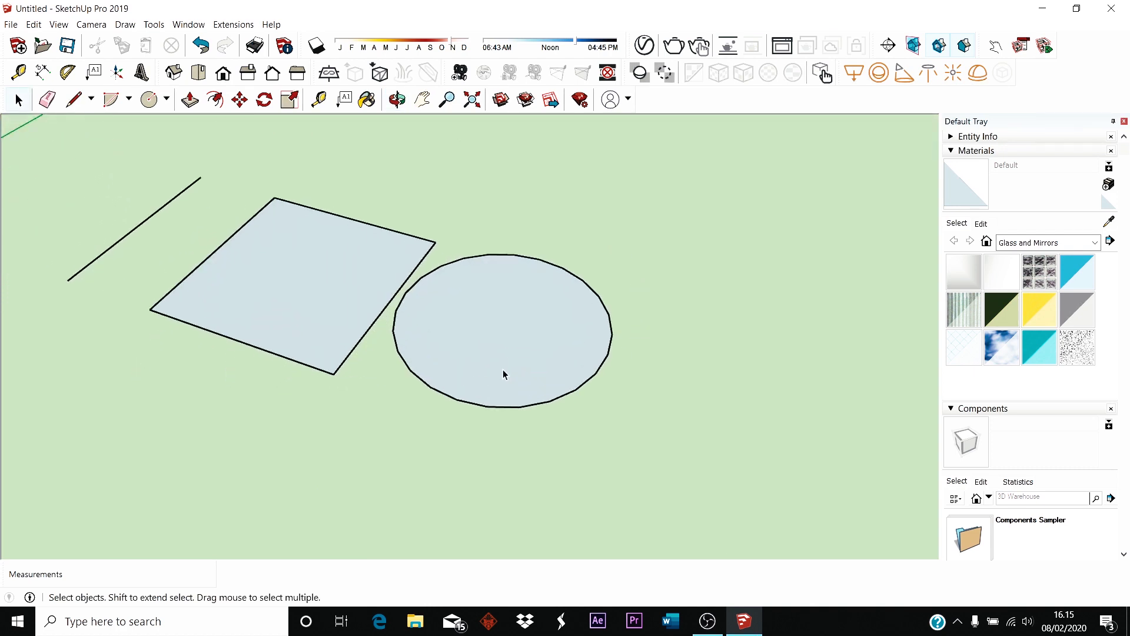
scroll(502, 367, "down", 1)
mouse_move(500, 326)
middle_mouse_down()
mouse_move(608, 527)
mouse_move(548, 497)
mouse_move(482, 376)
mouse_move(508, 245)
middle_mouse_up()
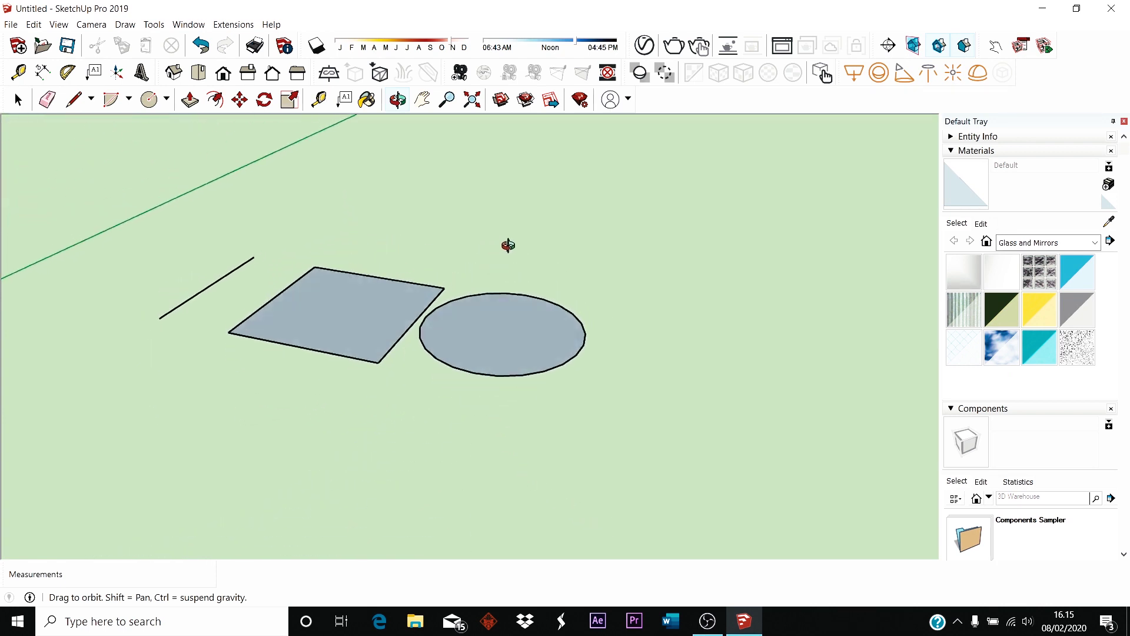
middle_click_drag(477, 408, 469, 520)
scroll(548, 396, "up", 3)
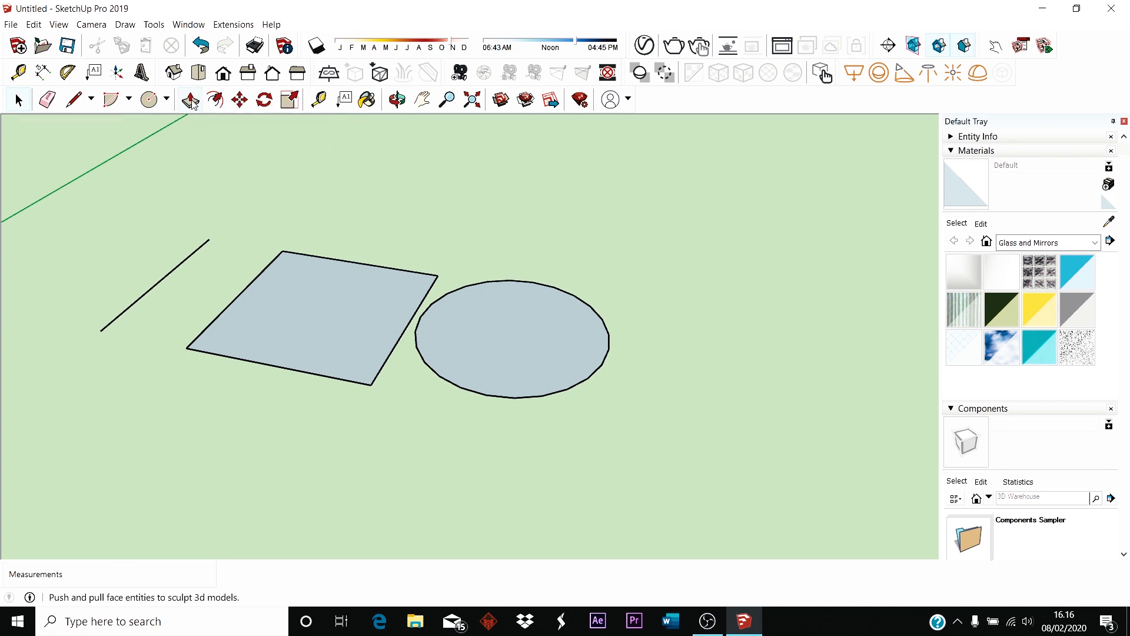
- Pull the rectangle's face upward about 7.05 m with Push/Pull to form a box
left_click(191, 100)
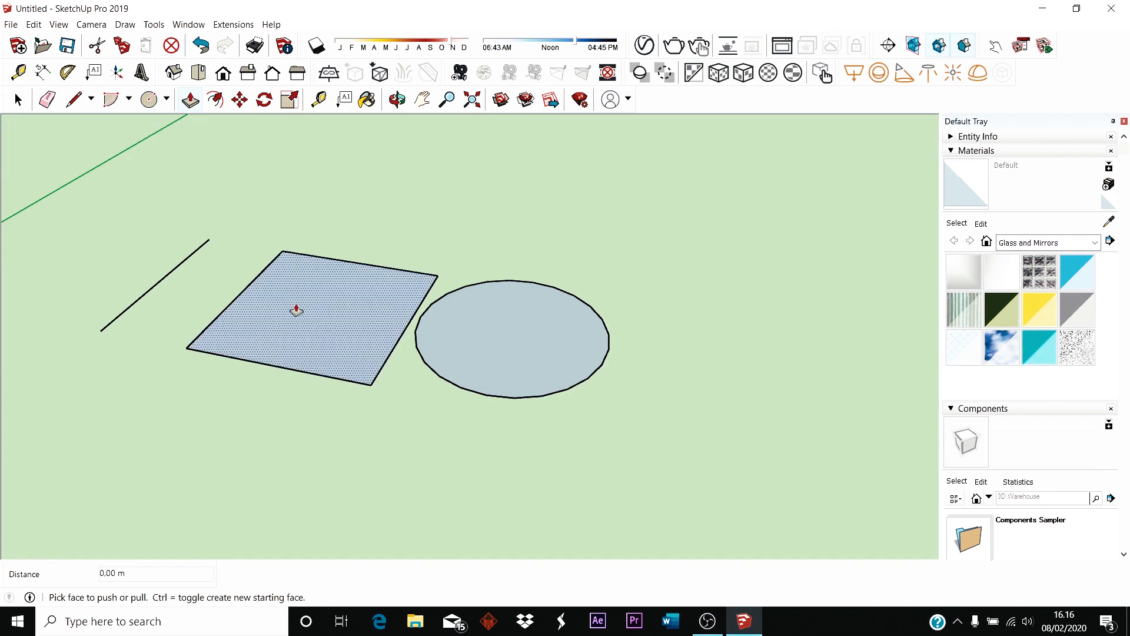
left_click(321, 309)
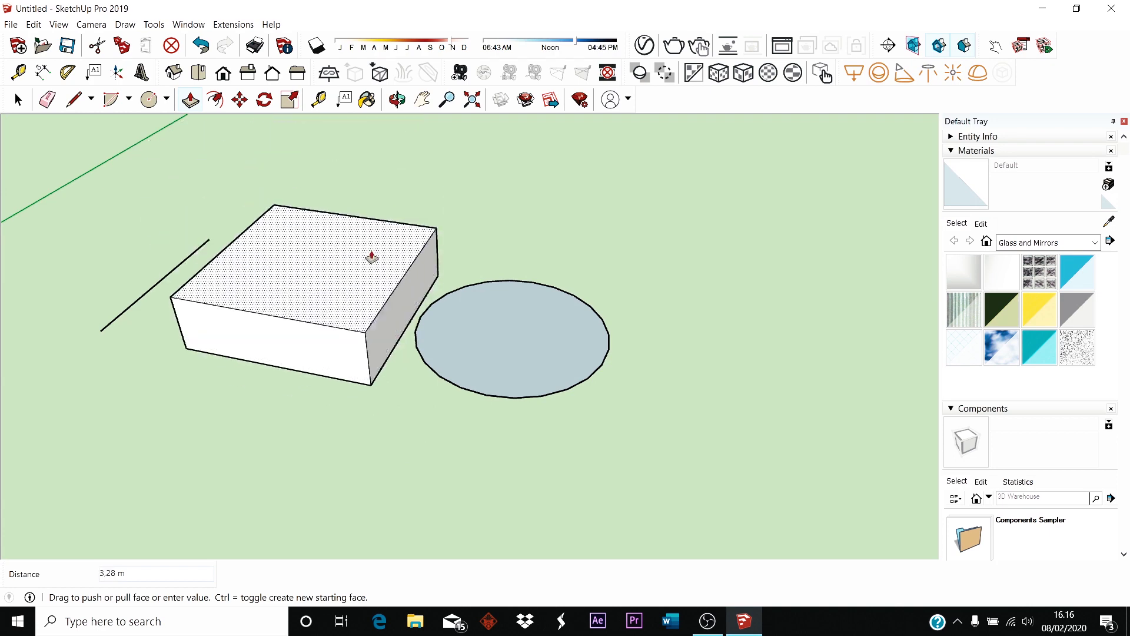
left_click(377, 186)
- Adjust the box's near end face freehand with Push/Pull, and push the side facing the circle inward about 1.34 m
middle_click_drag(377, 185, 298, 287)
scroll(318, 260, "up", 2)
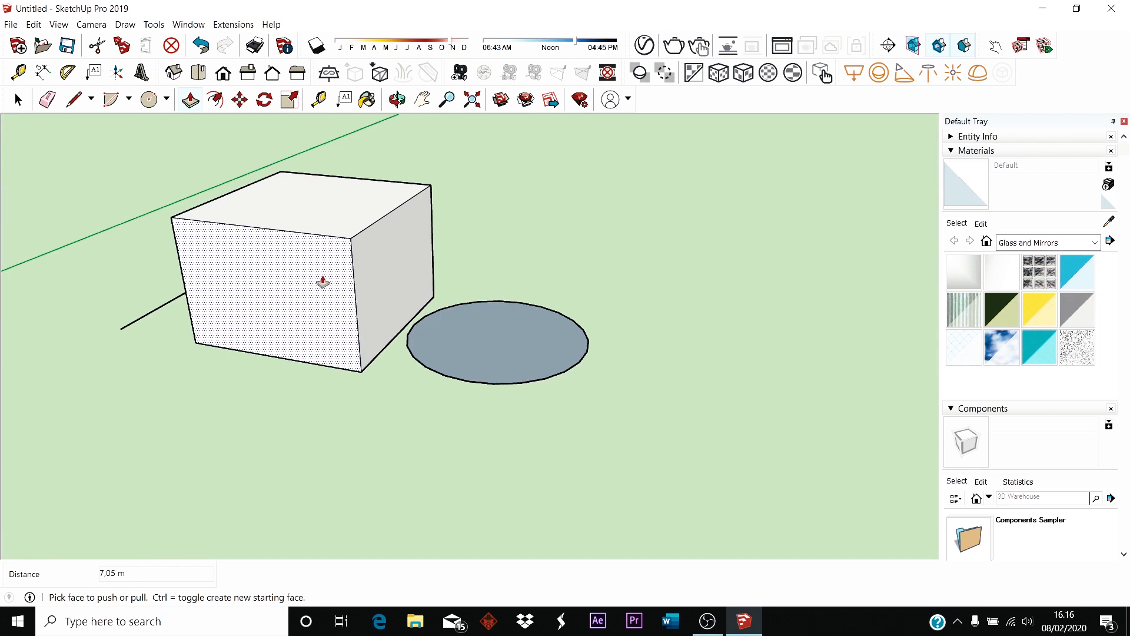
left_click(323, 282)
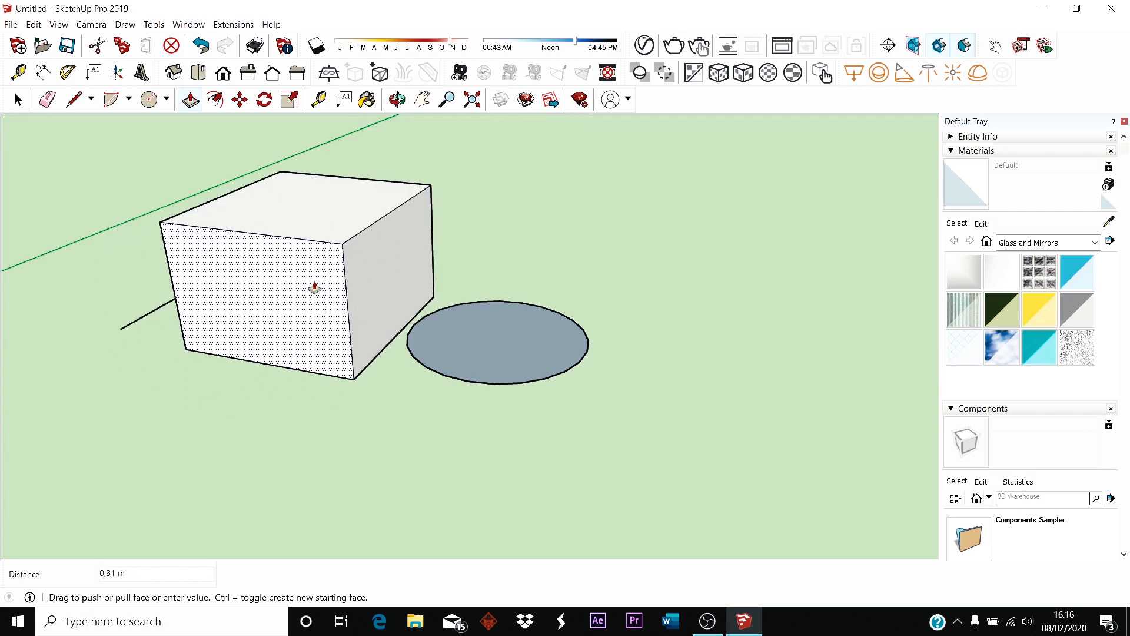
left_click(335, 270)
middle_click_drag(335, 271, 403, 257)
left_click(404, 257)
left_click(376, 234)
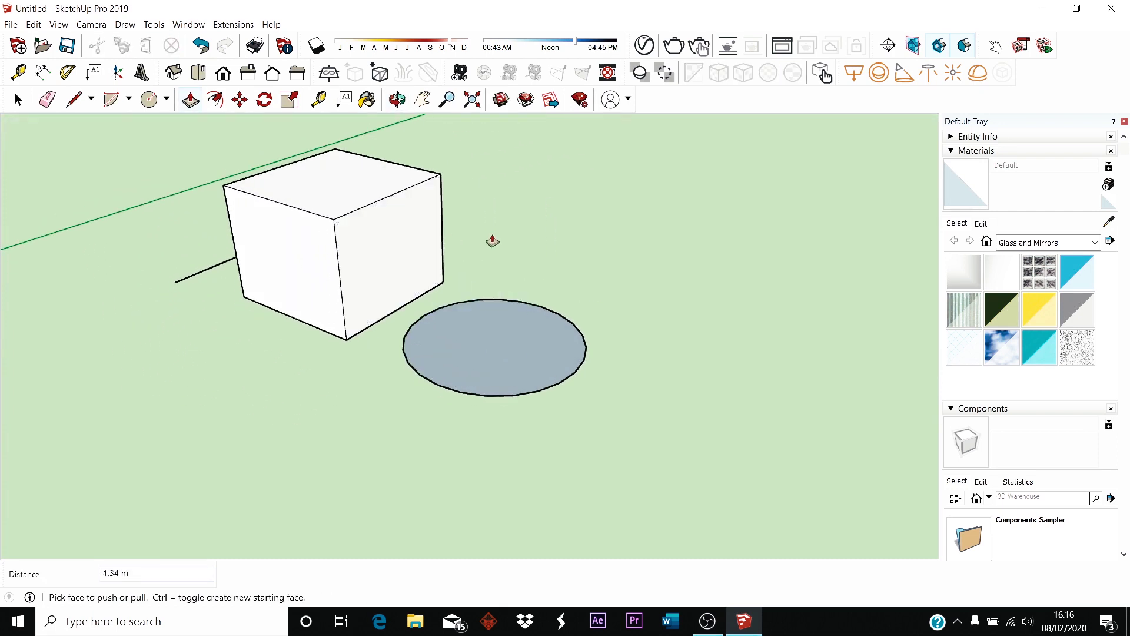
- Adjust the box's opposite end face and the side facing the line freehand with Push/Pull
middle_click_drag(492, 240, 121, 219)
scroll(537, 361, "down", 3)
scroll(585, 265, "up", 3)
left_click(595, 268)
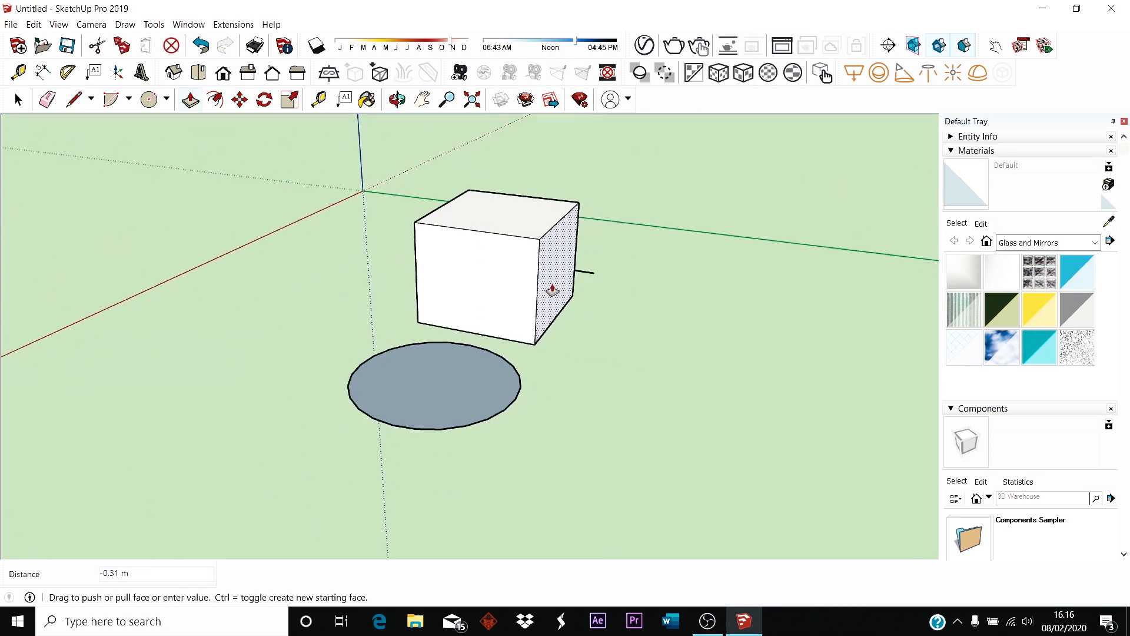
left_click(553, 293)
middle_click_drag(723, 310, 626, 331)
left_click(626, 330)
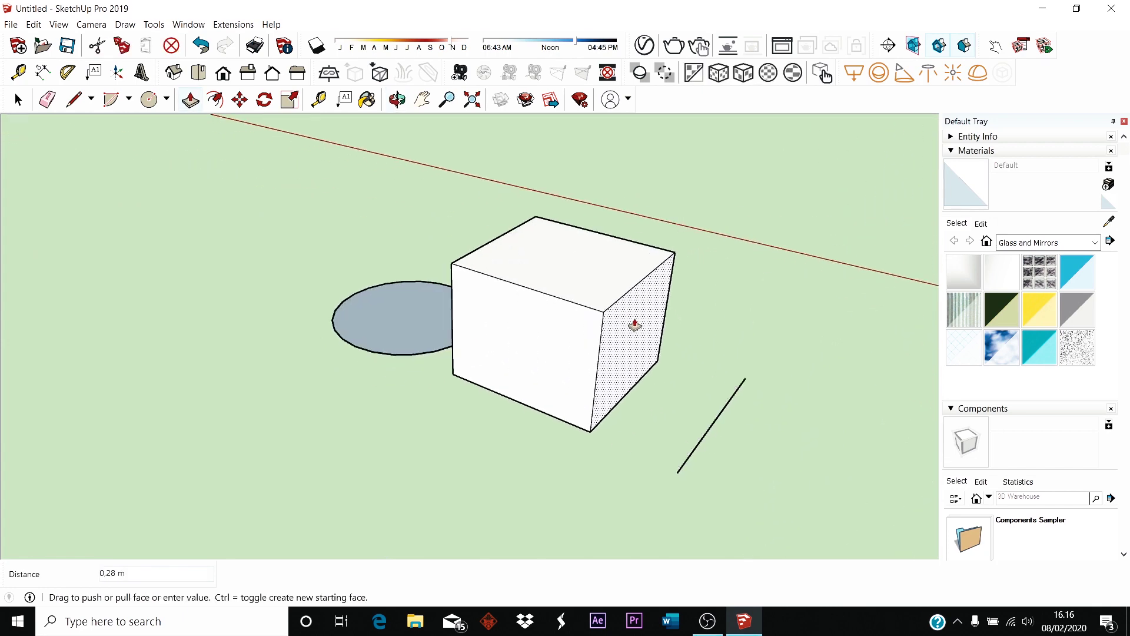
left_click(587, 379)
- Pull the circle up about 7.05 m with Push/Pull to match the box's height, and undo the pull
middle_click_drag(587, 378, 604, 333)
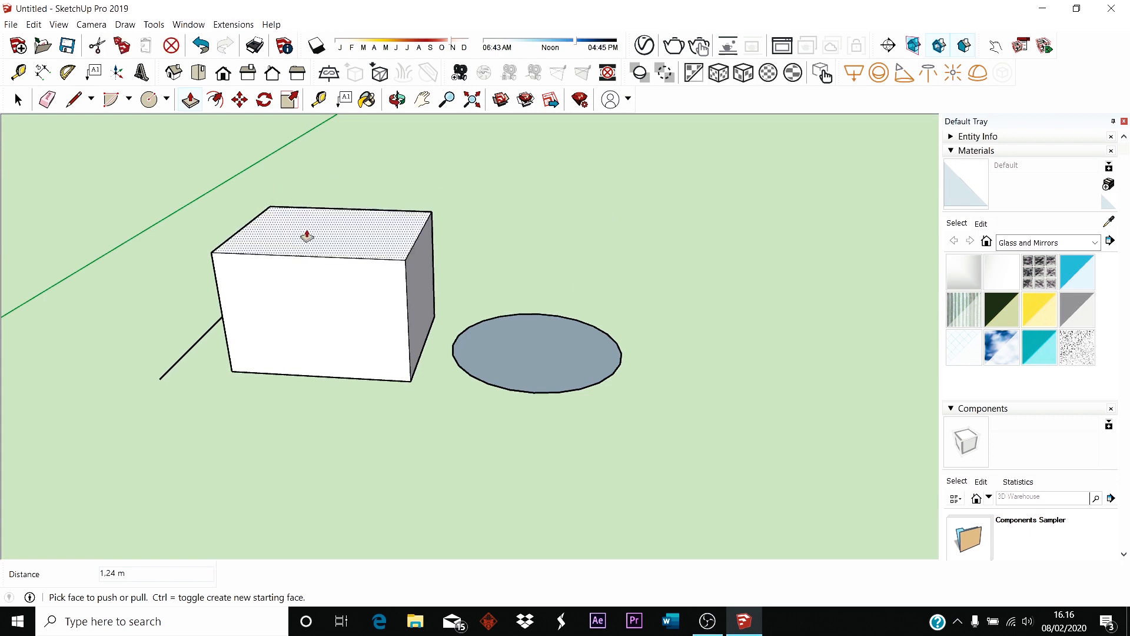
left_click(539, 346)
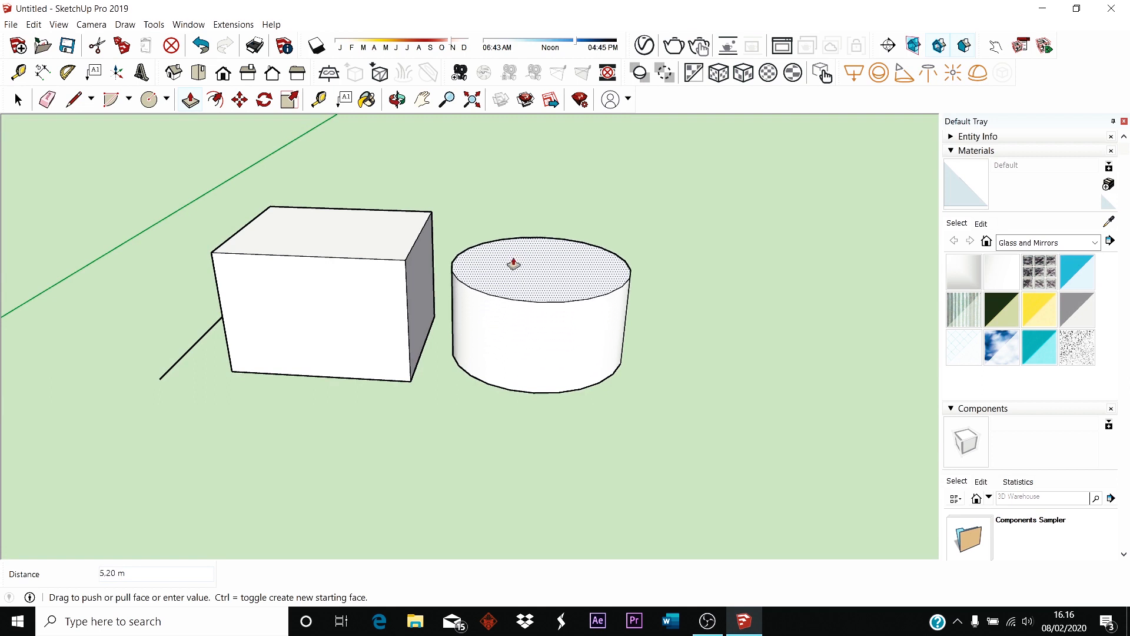
left_click(400, 267)
mouse_move(515, 308)
middle_mouse_down()
mouse_move(472, 230)
mouse_move(505, 185)
mouse_move(475, 367)
middle_mouse_up()
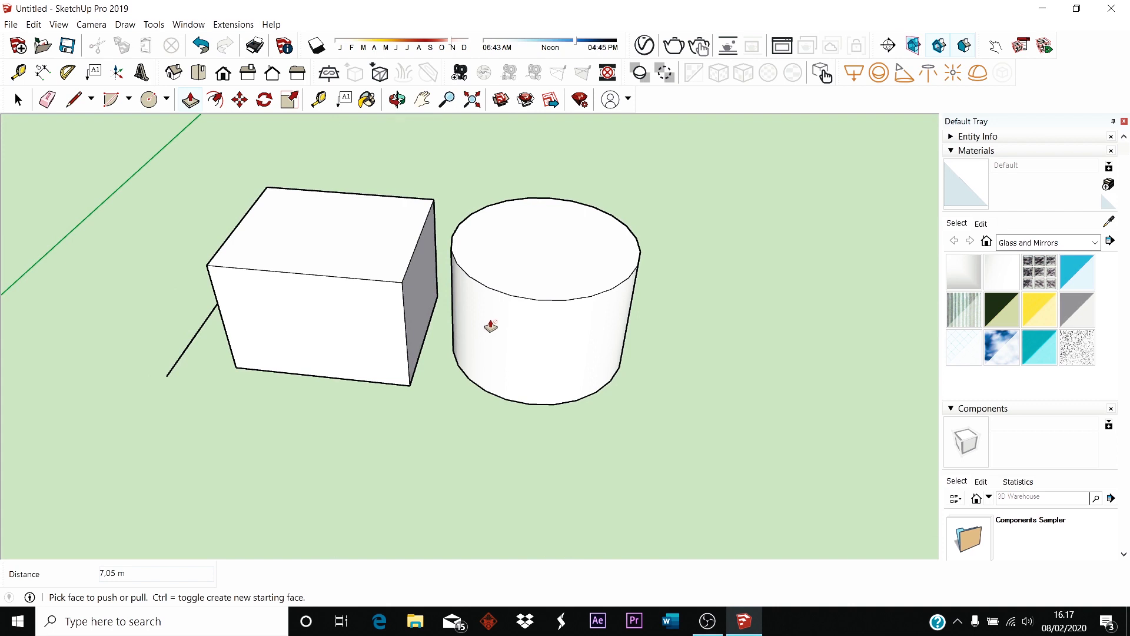
key("ctrl+z")
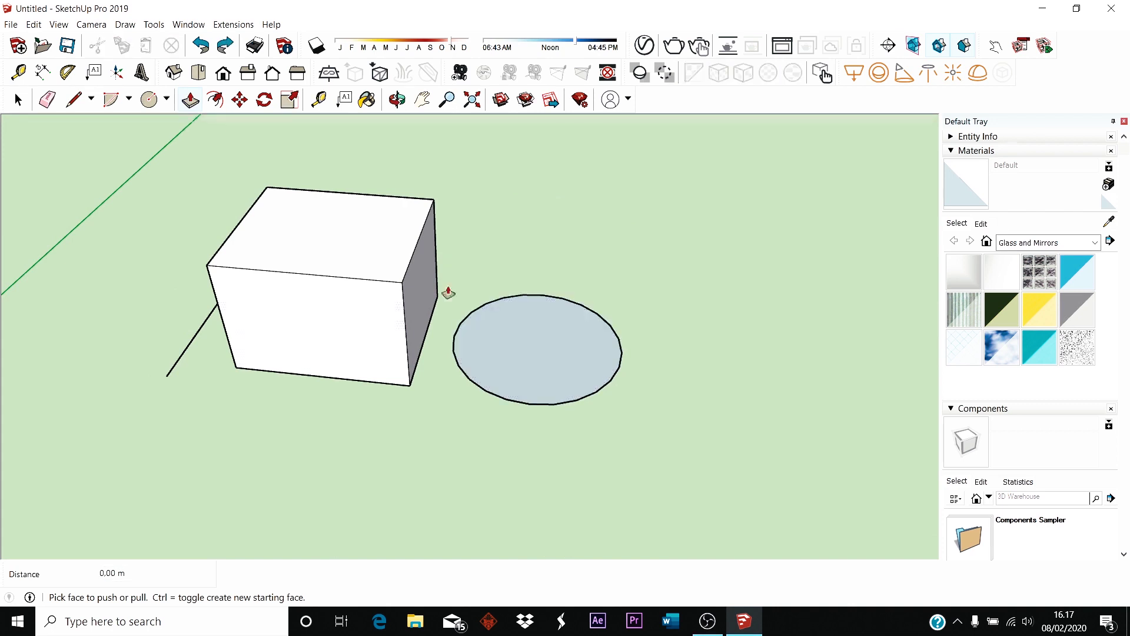
- Pull the circle's face up with Push/Pull to the box's top corner, forming a cylinder about 7.05 m high
left_click(518, 334)
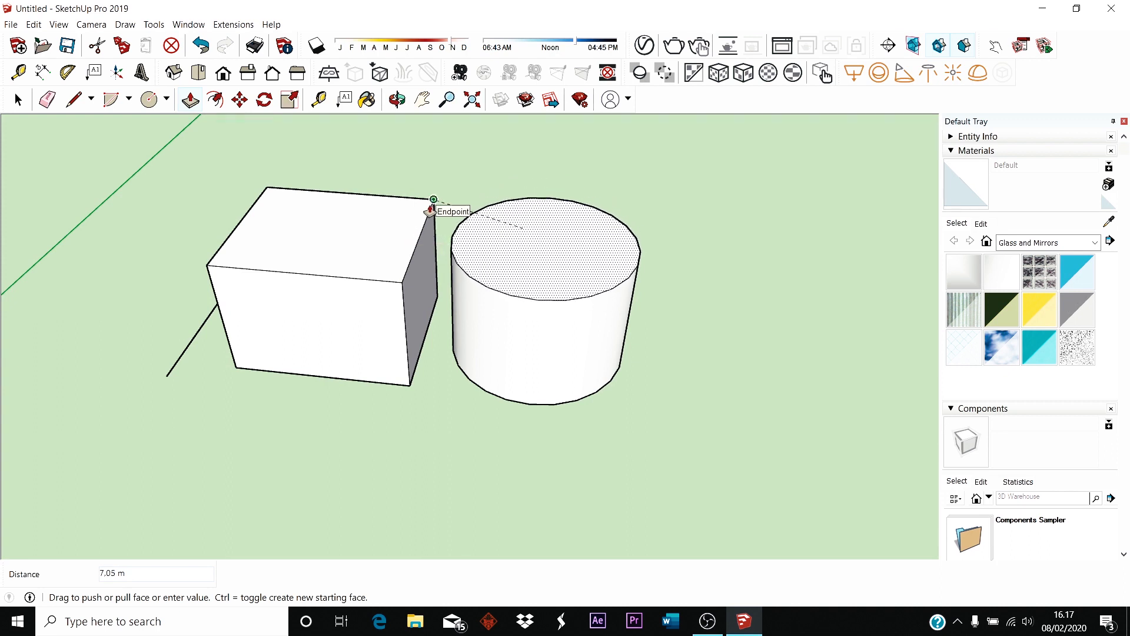
left_click(409, 284)
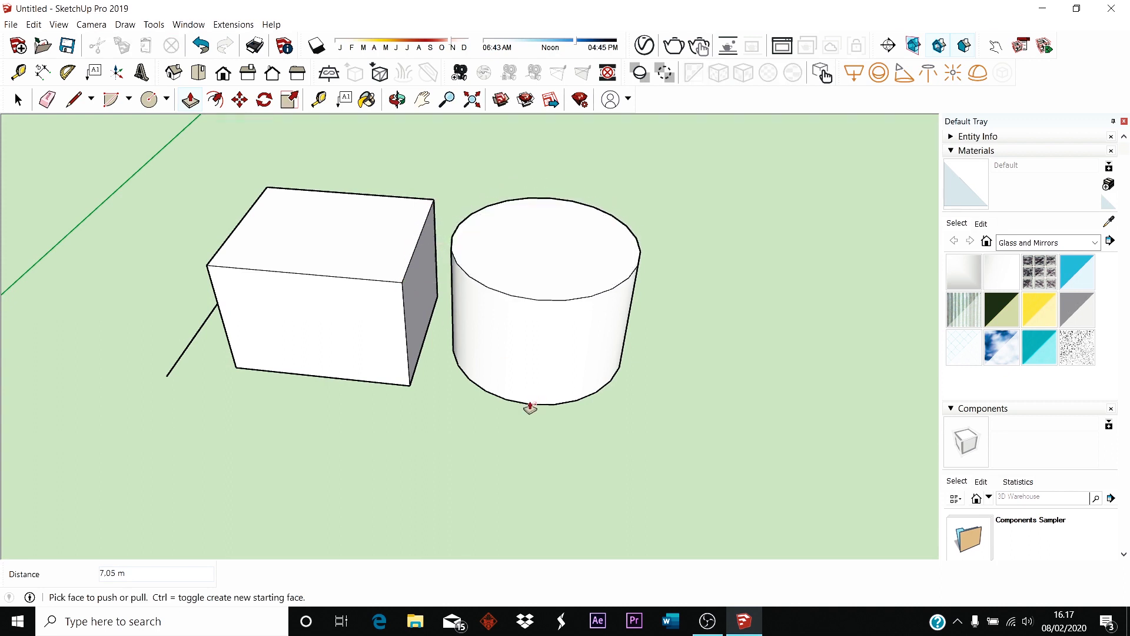
middle_click_drag(530, 407, 513, 322)
scroll(548, 278, "up", 2)
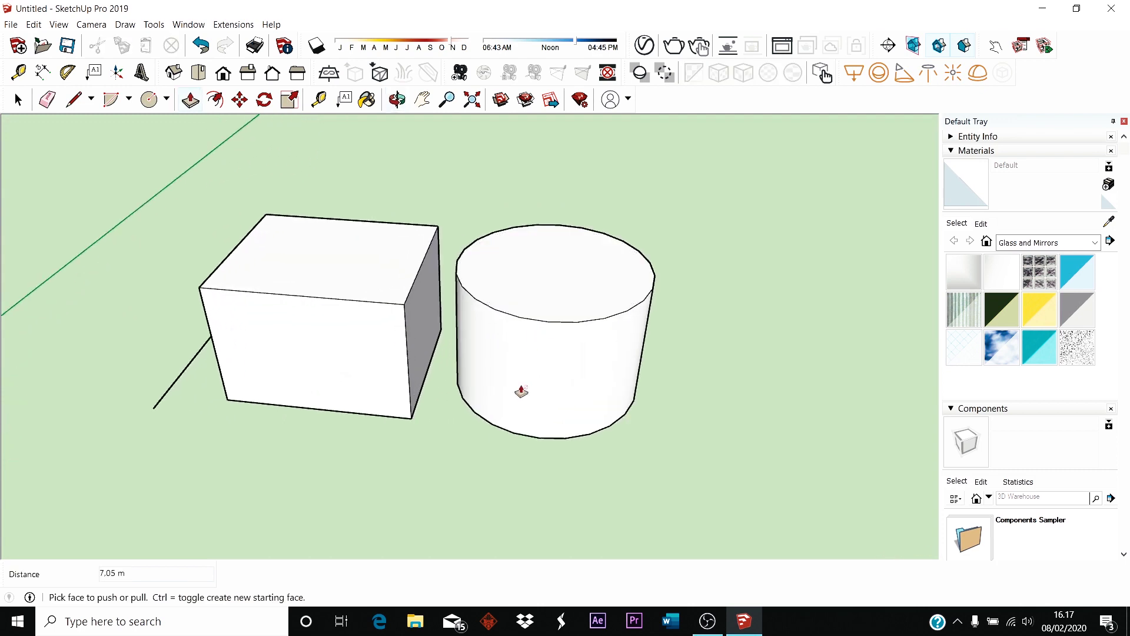
middle_click_drag(501, 403, 536, 260)
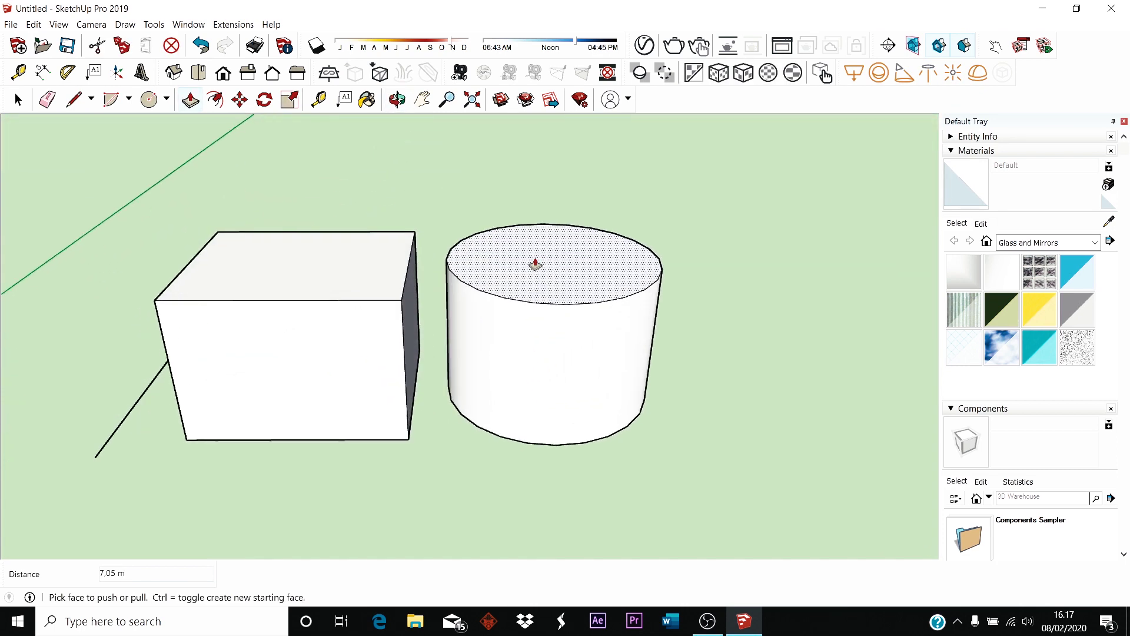
scroll(537, 303, "up", 2)
middle_click_drag(537, 303, 541, 359)
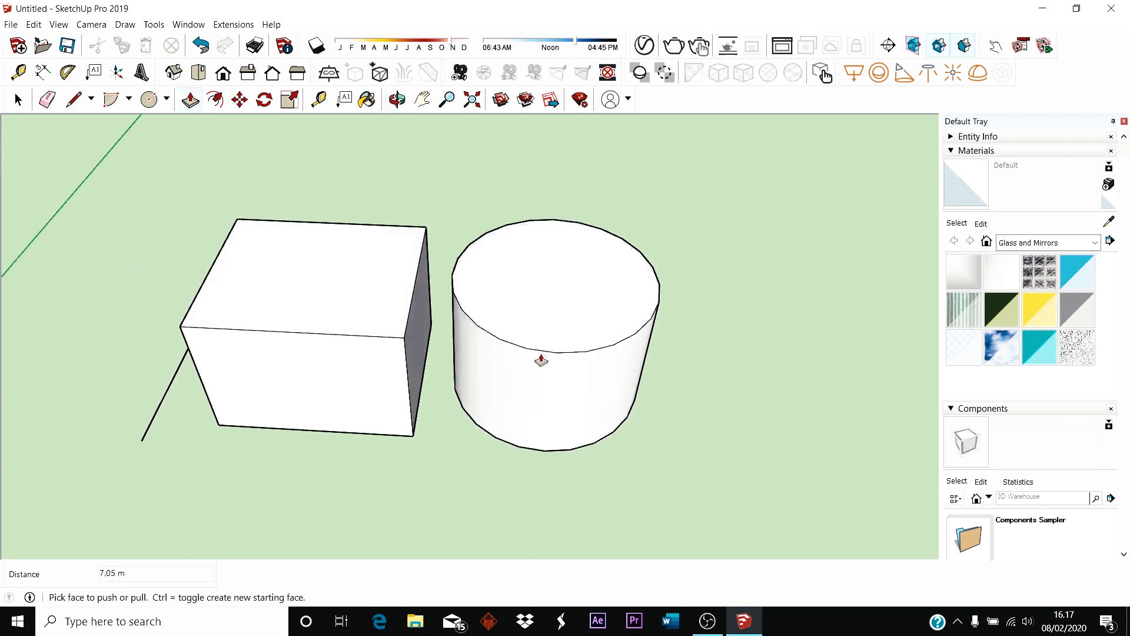
- Select the whole cylinder and move it about 11.92 m into the box, ending on the top edge facing the line, and clear the selection
key("space")
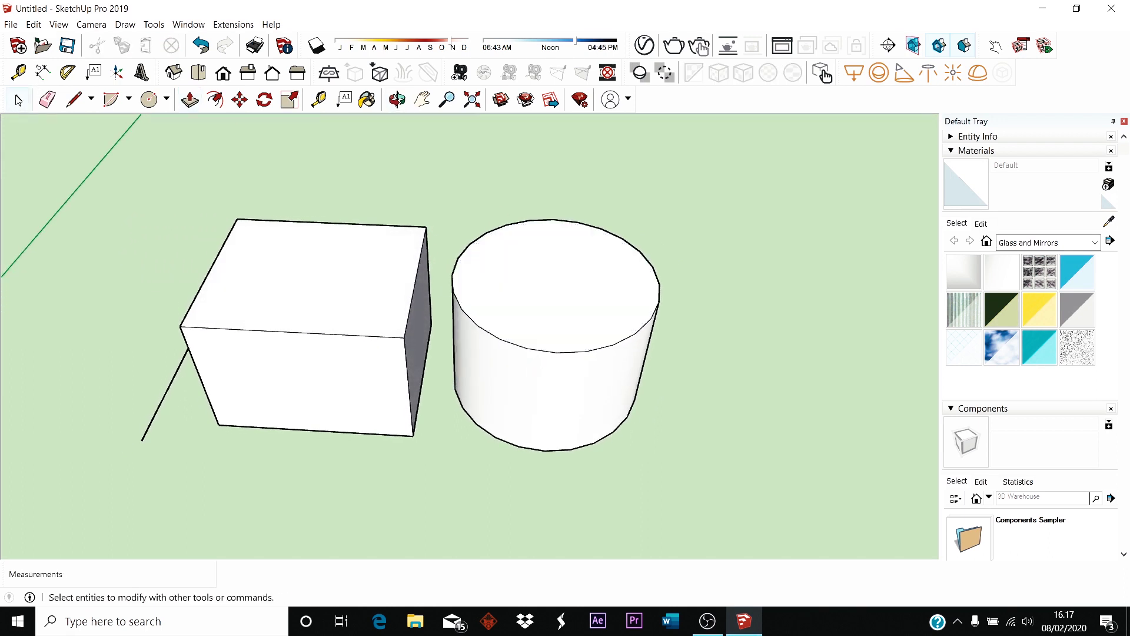
scroll(598, 366, "down", 2)
middle_click_drag(547, 344, 581, 565)
scroll(513, 300, "up", 3)
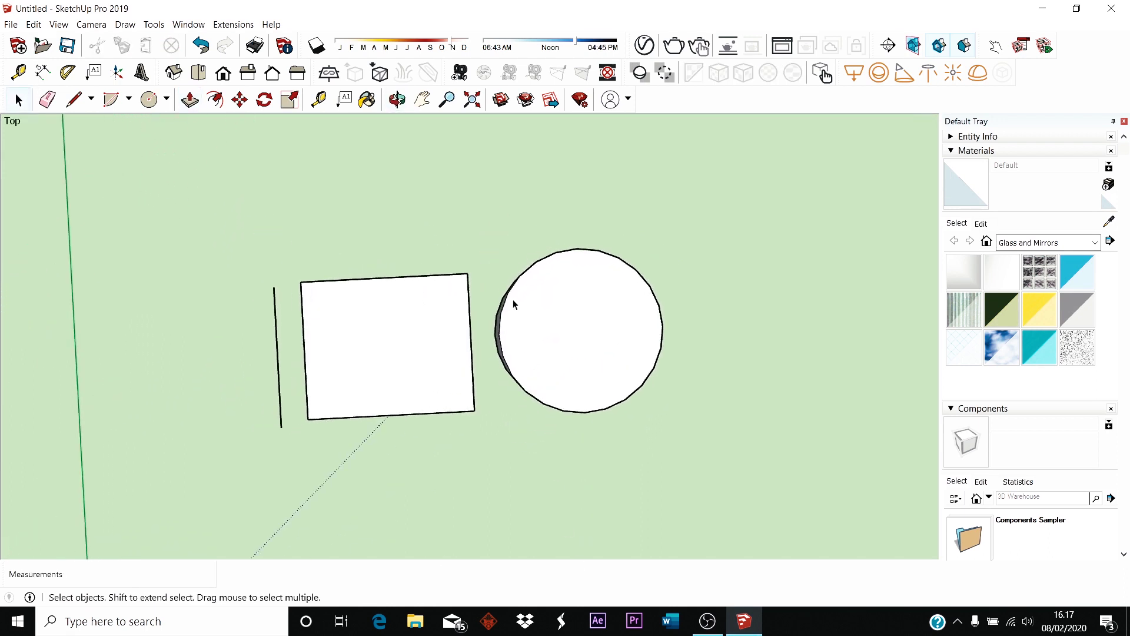
mouse_move(541, 268)
middle_mouse_down()
mouse_move(576, 270)
mouse_move(535, 280)
middle_mouse_up()
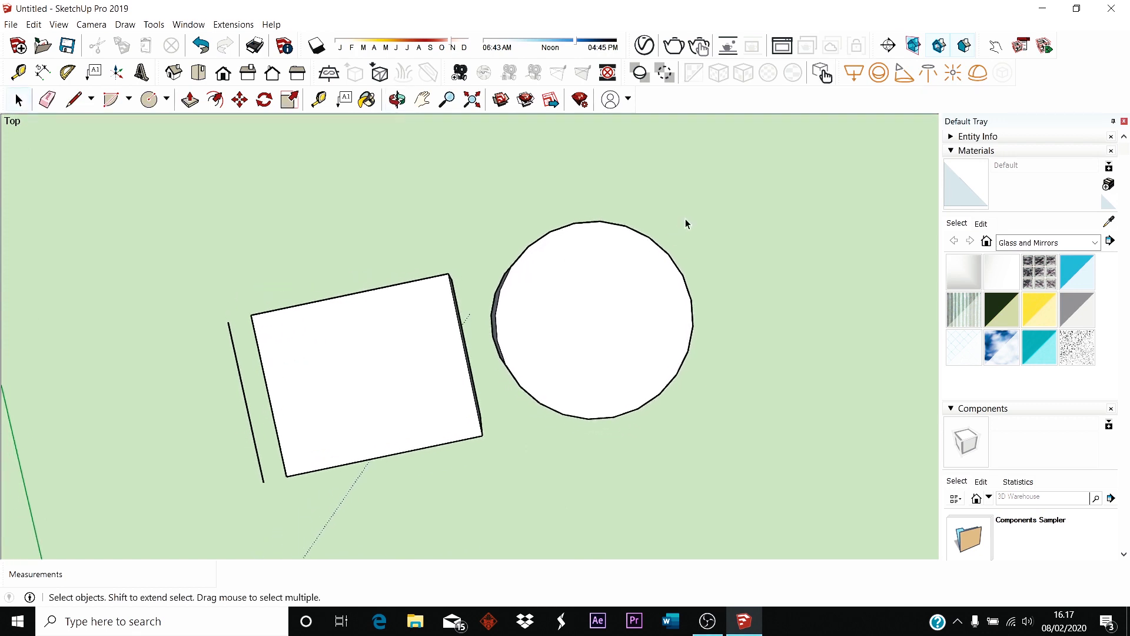
mouse_move(686, 222)
middle_mouse_down()
mouse_move(737, 301)
mouse_move(672, 207)
middle_mouse_up()
middle_click_drag(338, 485, 222, 464)
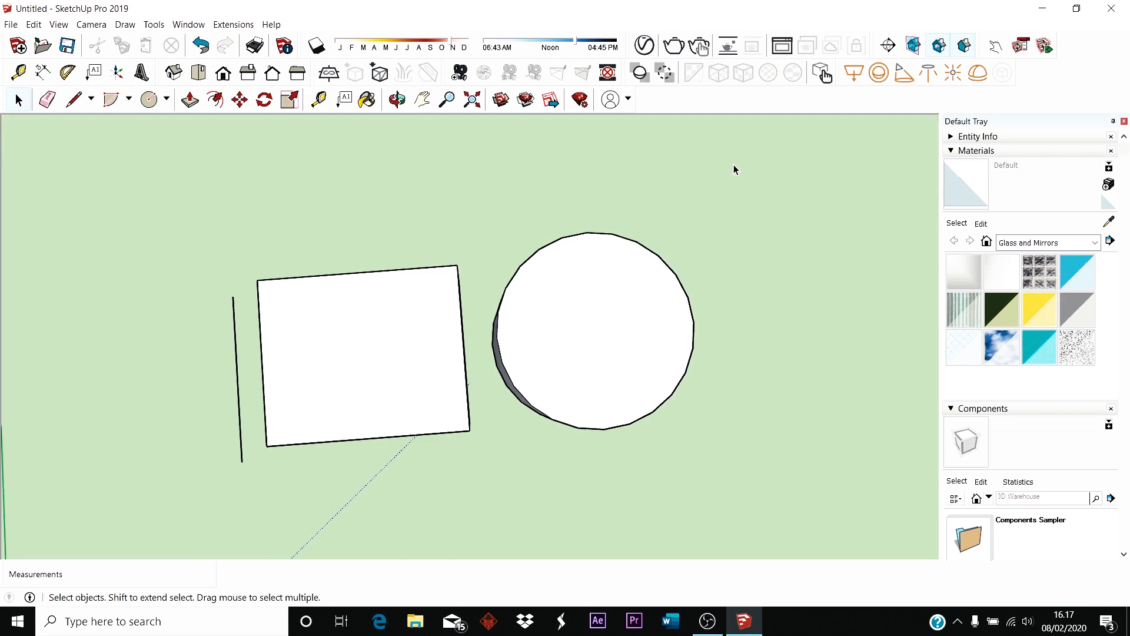
left_click_drag(730, 161, 701, 373)
left_click_drag(486, 468, 486, 468)
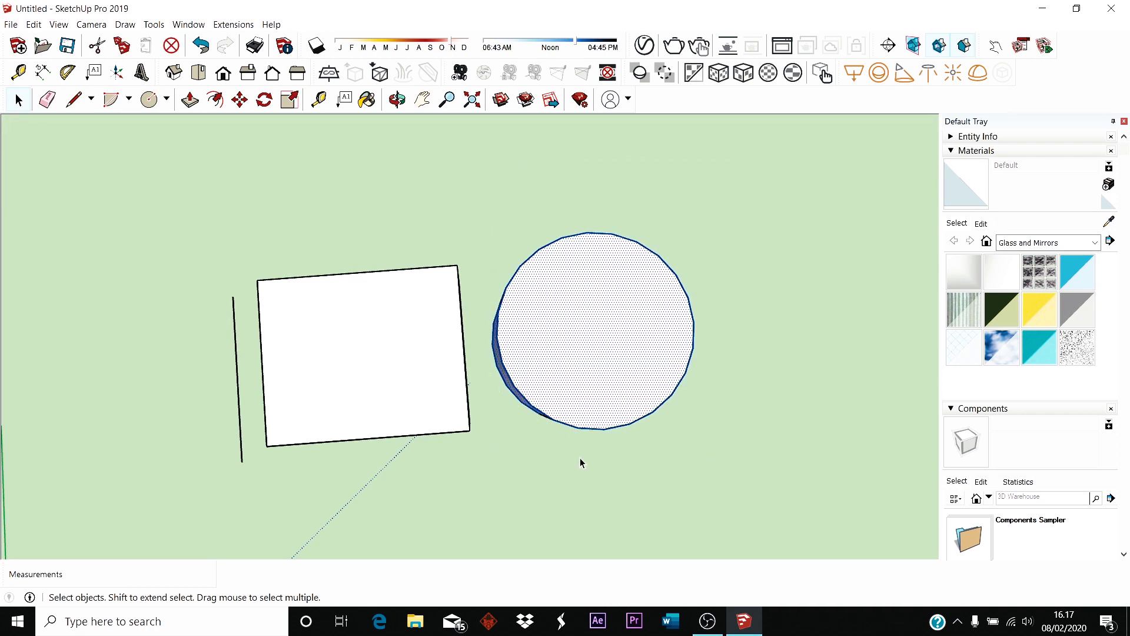
middle_click_drag(580, 457, 614, 300)
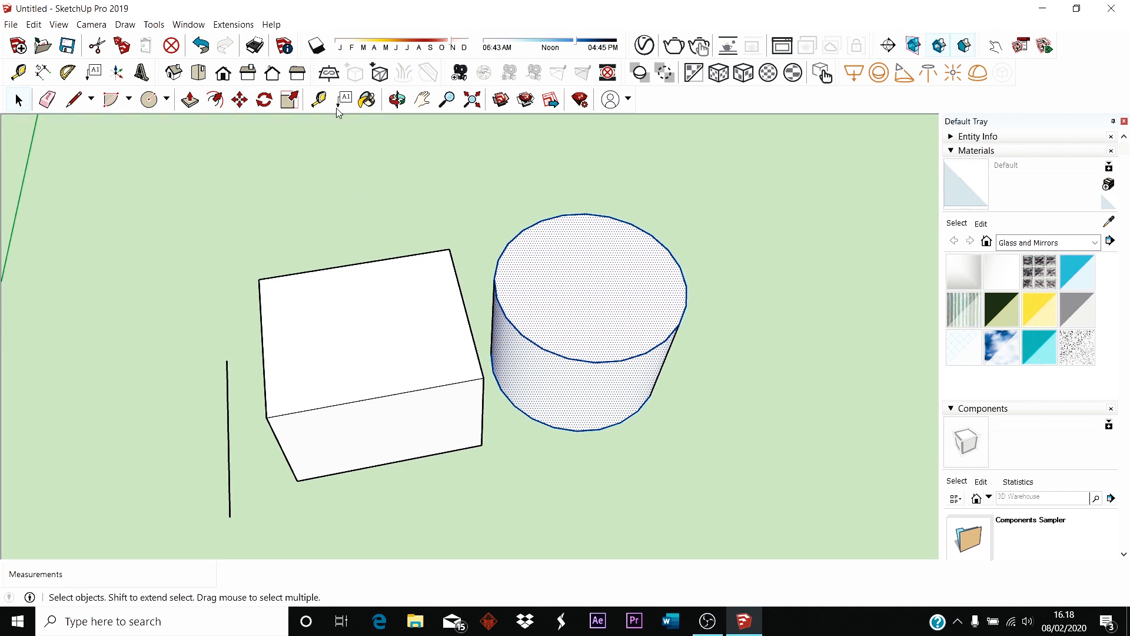
left_click(242, 102)
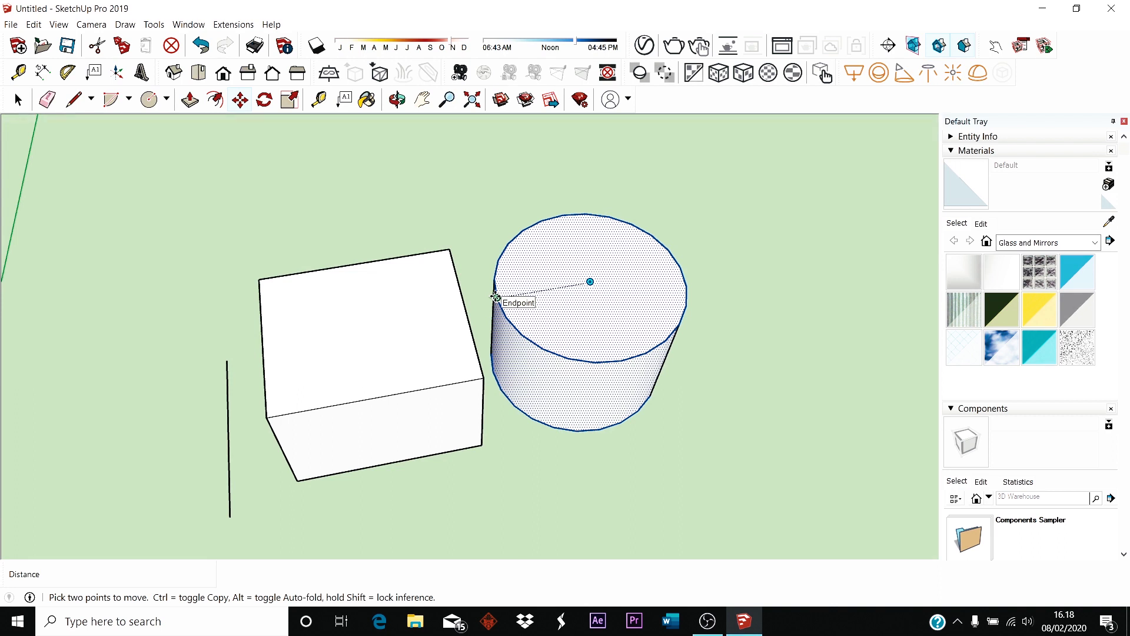
left_click(496, 298)
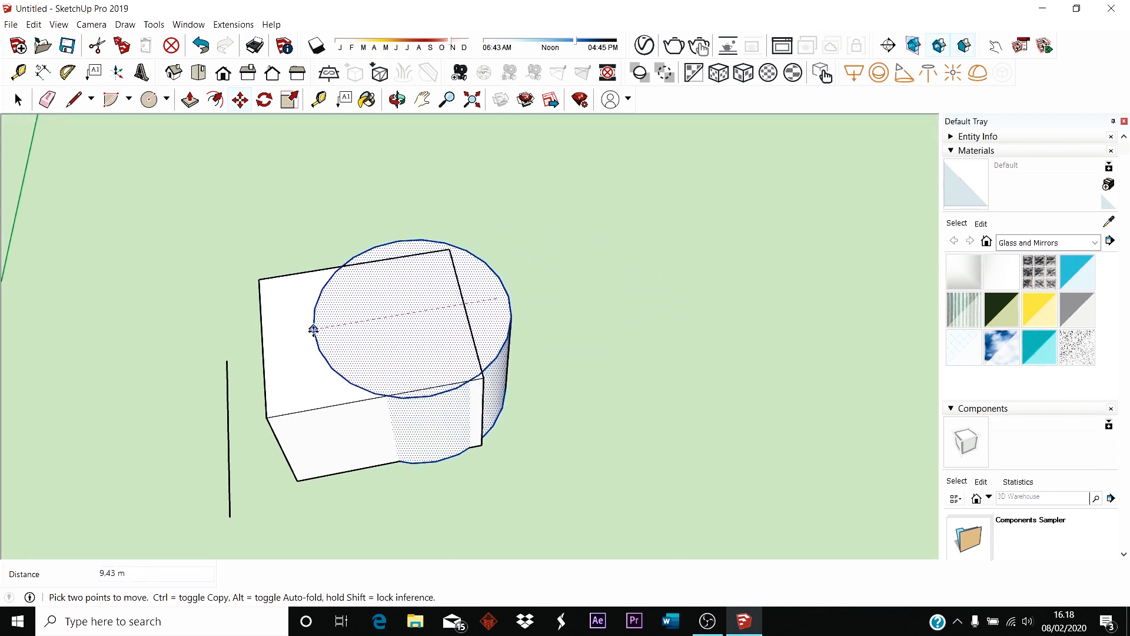
left_click(262, 346)
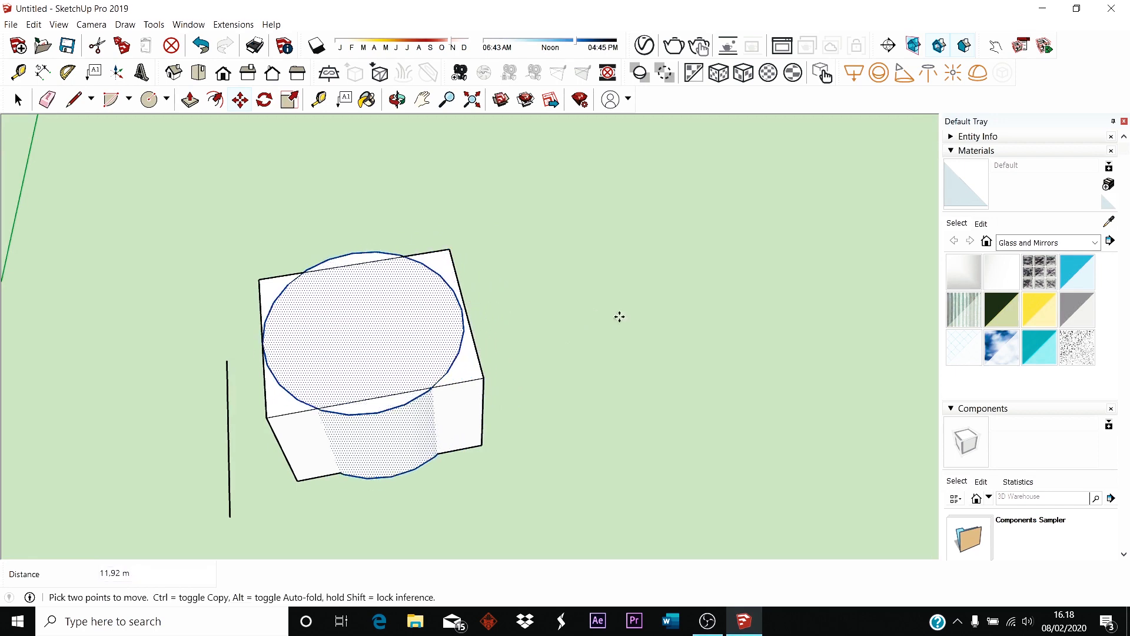
middle_click_drag(618, 315, 483, 248)
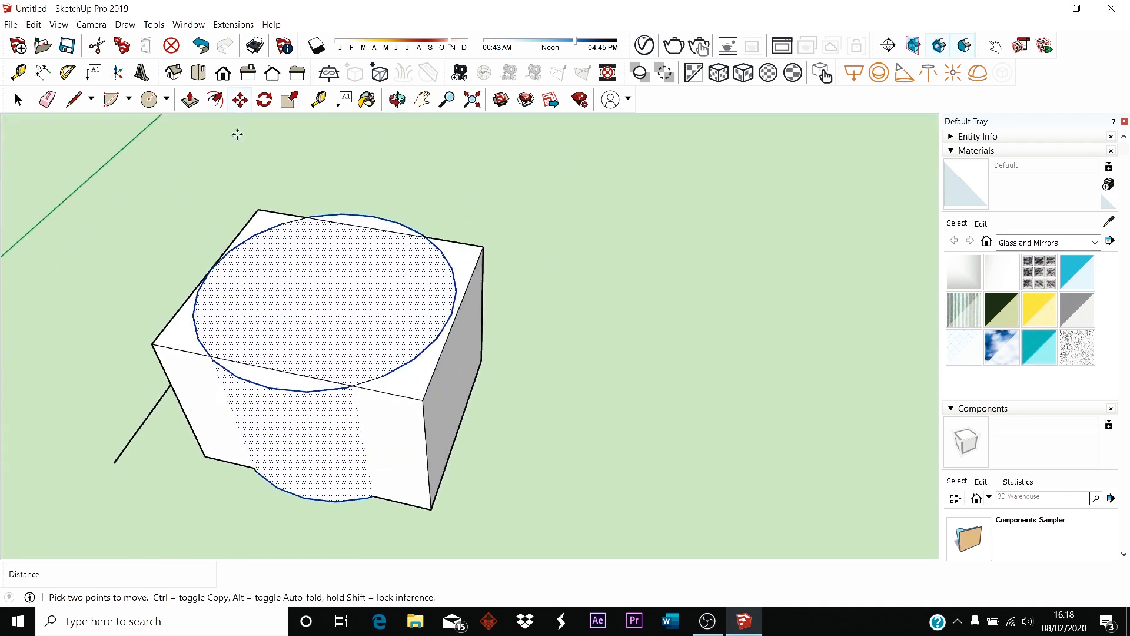
left_click(17, 101)
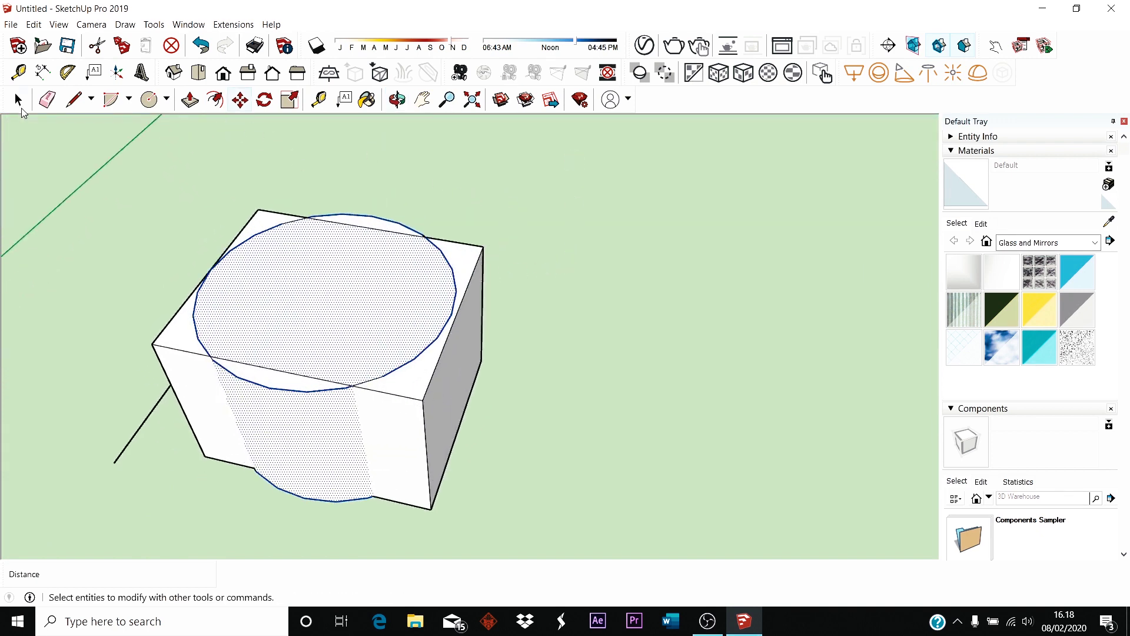
left_click(136, 247)
- Push the box's side face farthest from the line inward about 0.18 m with Push/Pull to the circle's edge
scroll(225, 241, "down", 1)
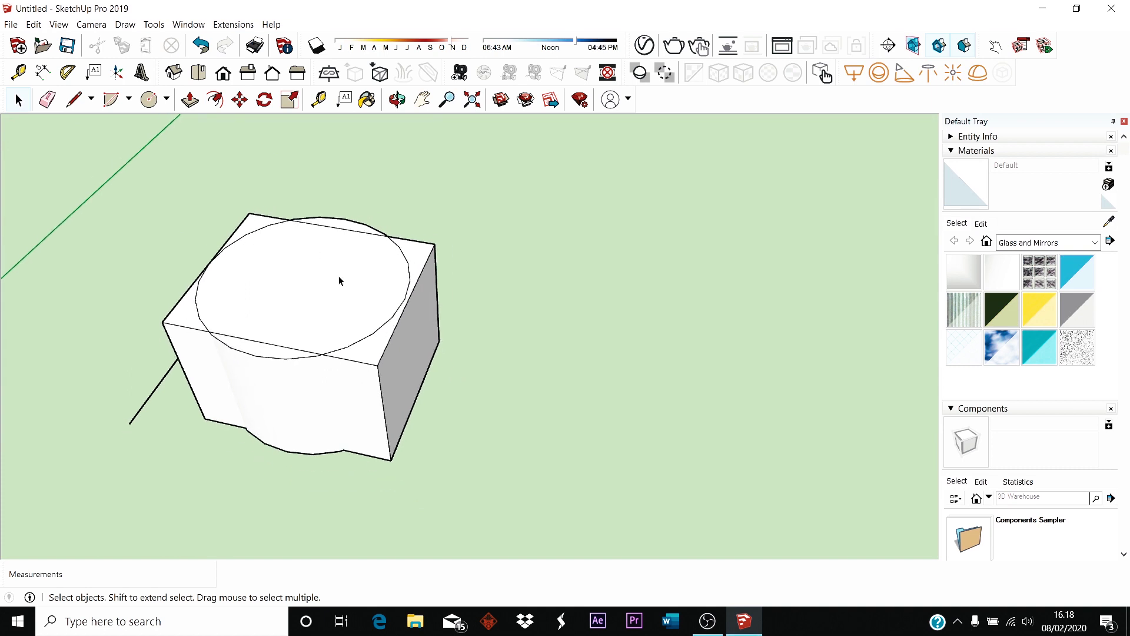
scroll(338, 275, "up", 1)
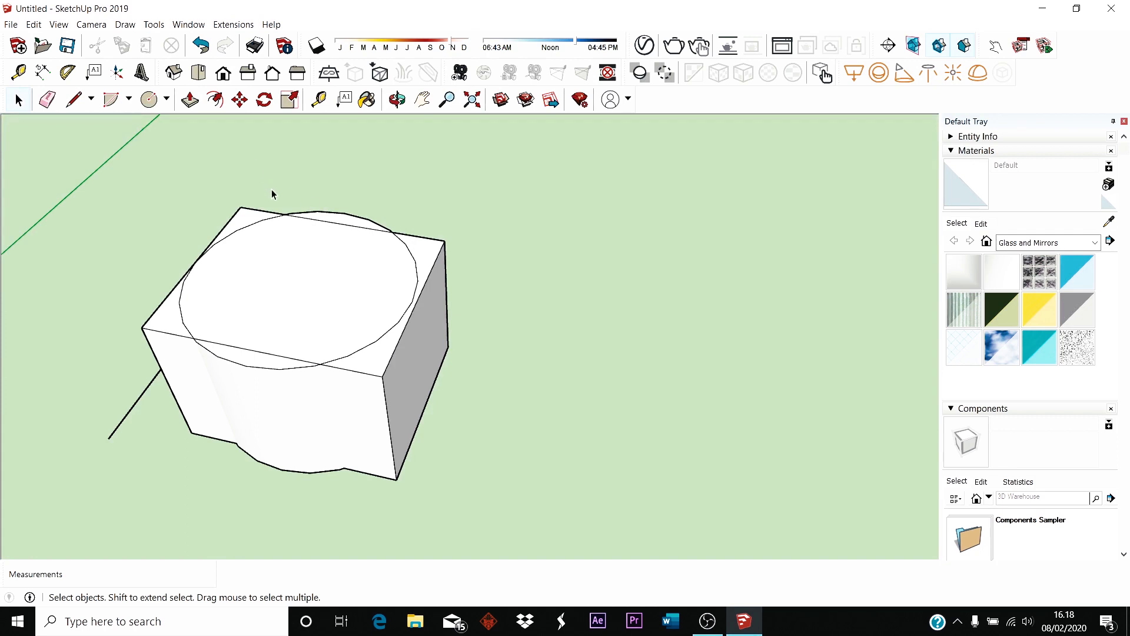
left_click(189, 99)
scroll(434, 329, "up", 1)
left_click(432, 323)
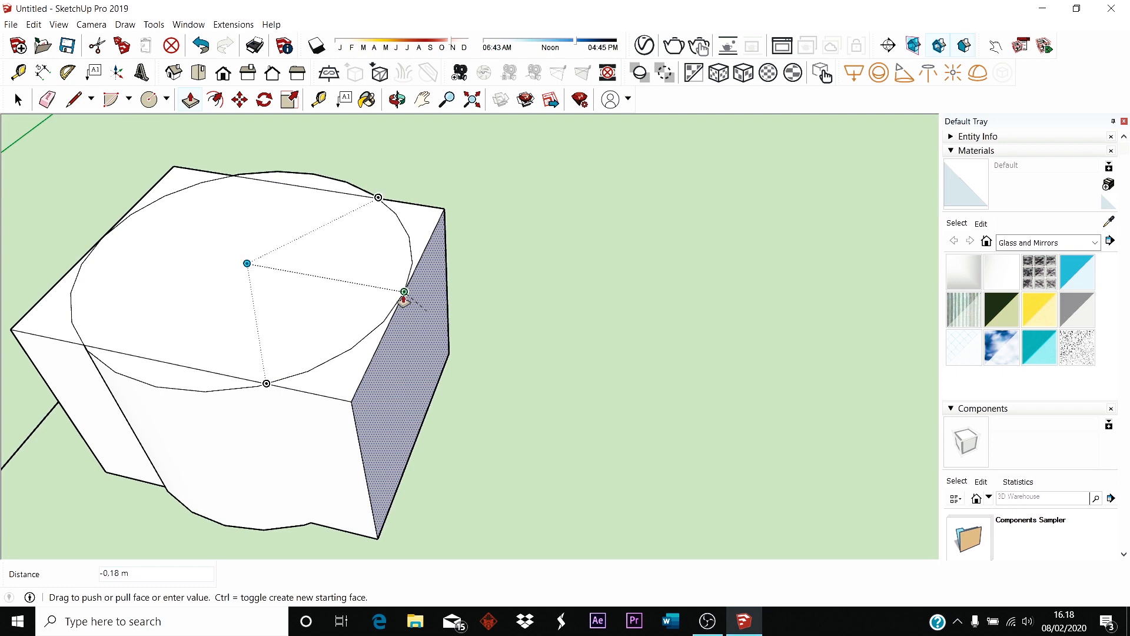
left_click(404, 305)
- Push the circular top face down 7.05 m to the block's bottom corner to hollow out the block
scroll(333, 326, "down", 1)
scroll(255, 298, "down", 1)
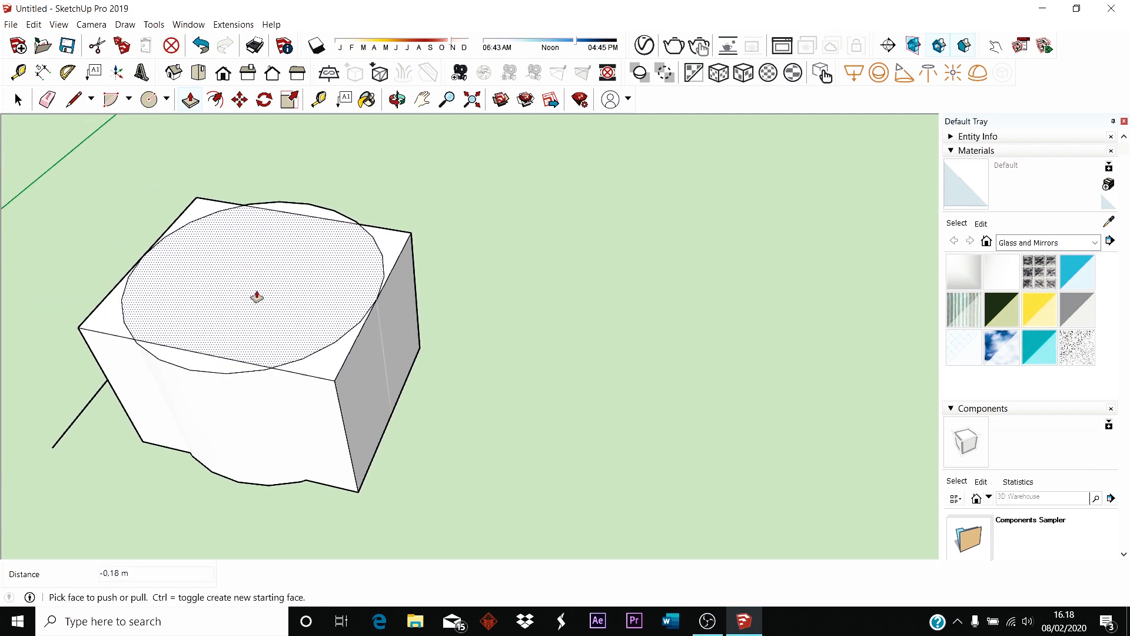
scroll(241, 249, "up", 2)
left_click(245, 262)
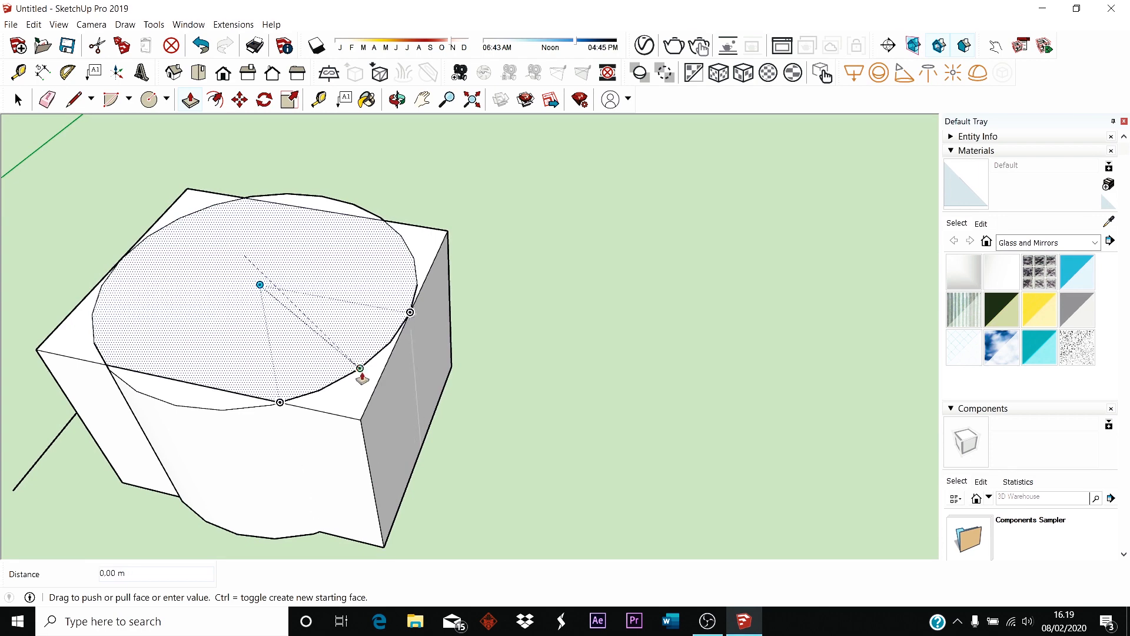
left_click(385, 547)
middle_click_drag(386, 543, 434, 275)
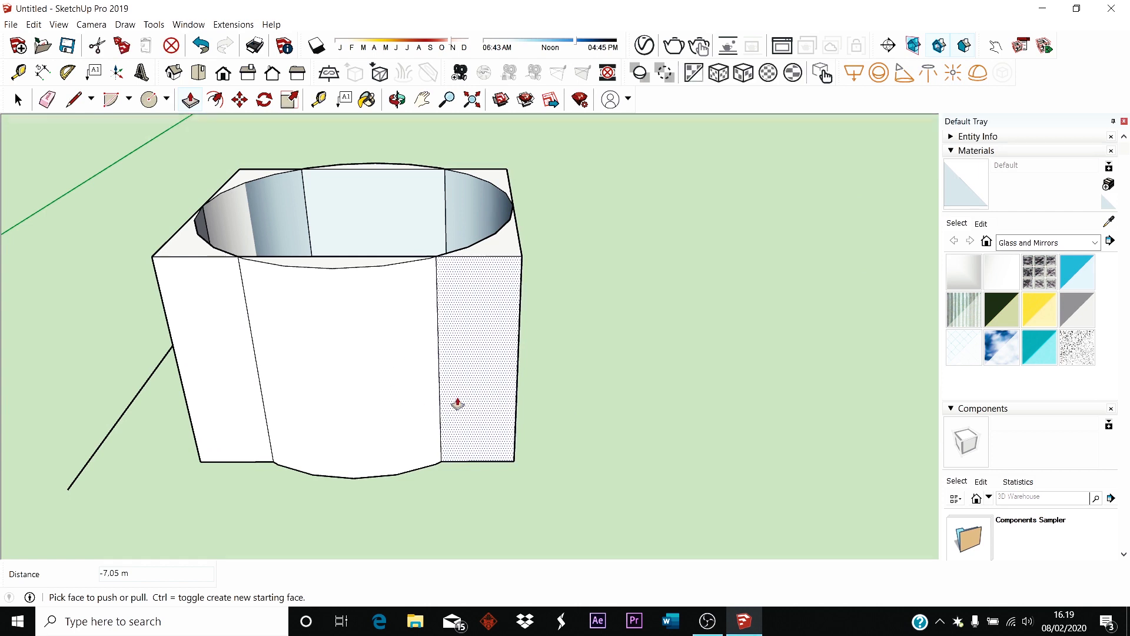
- Paint the two flat faces and the curved bulge on the block's front with 0003_DeepPink from the Colors-Named materials
left_click(1097, 243)
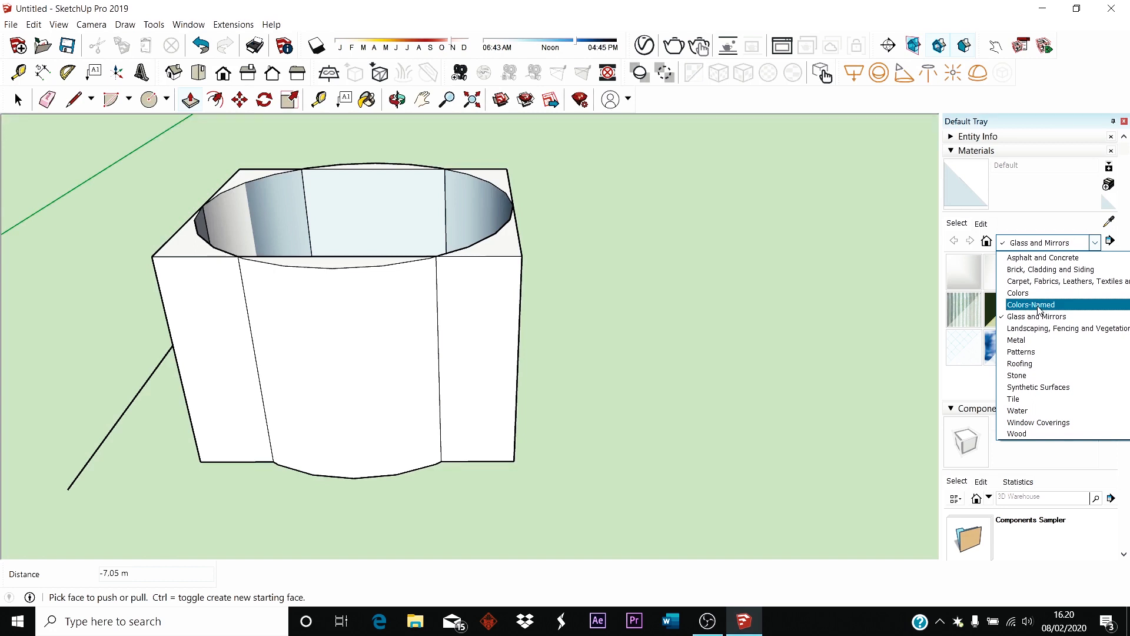
left_click(1039, 307)
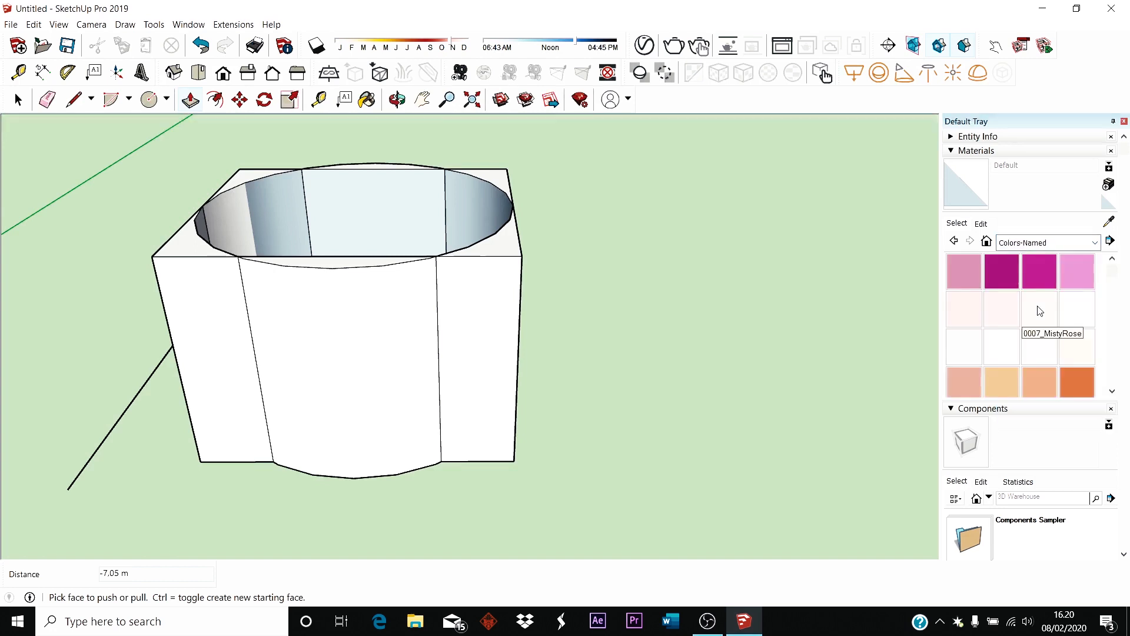
left_click(1040, 273)
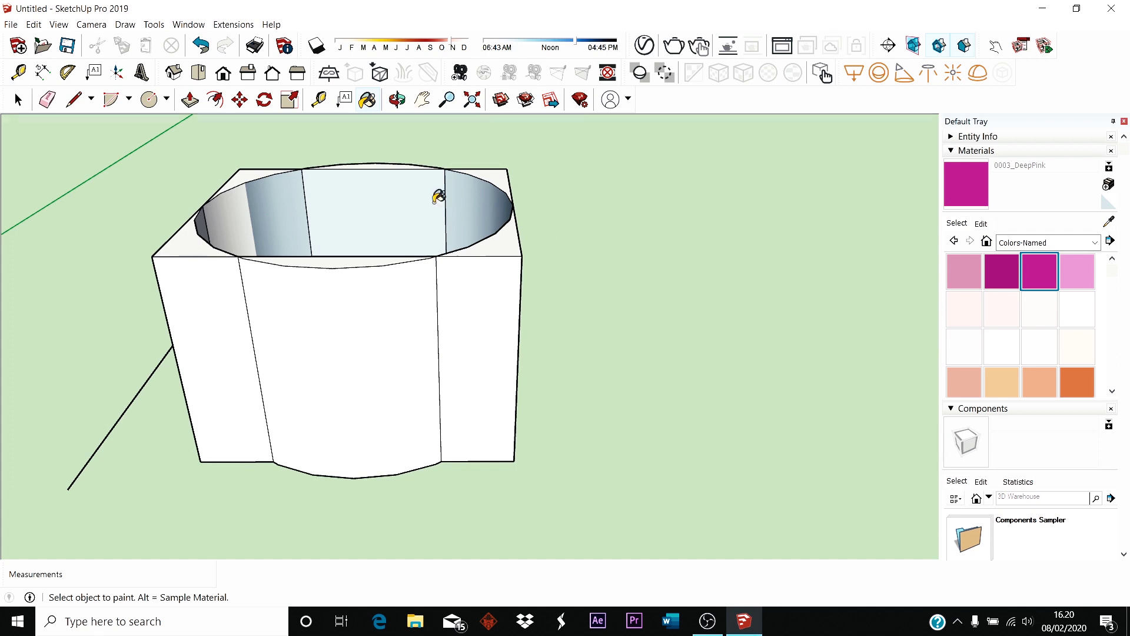
left_click(223, 301)
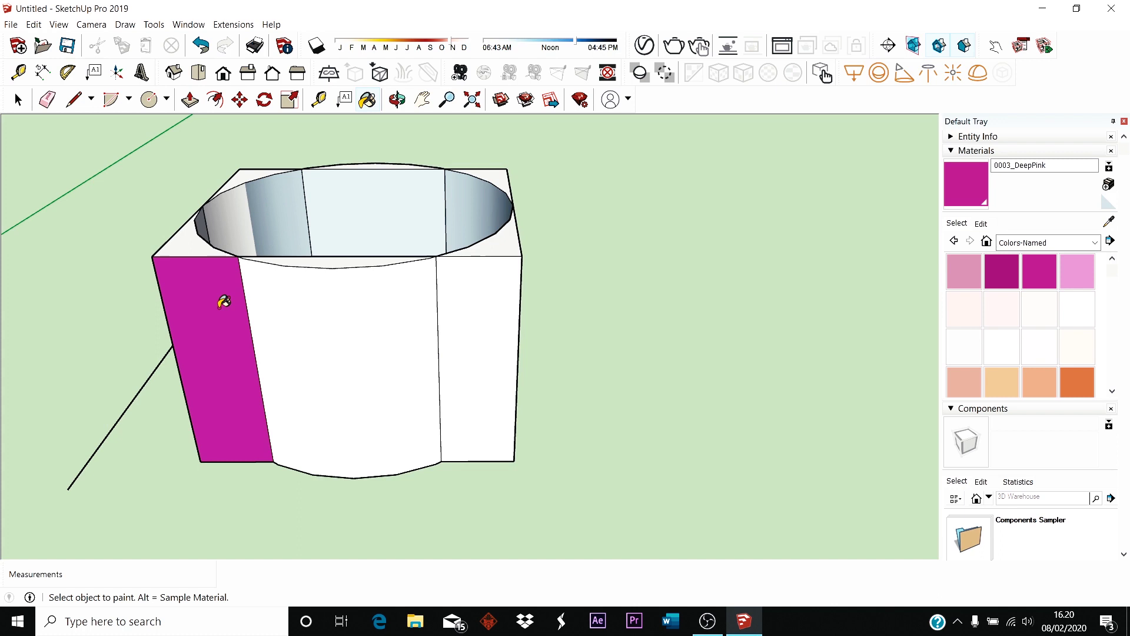
left_click(356, 333)
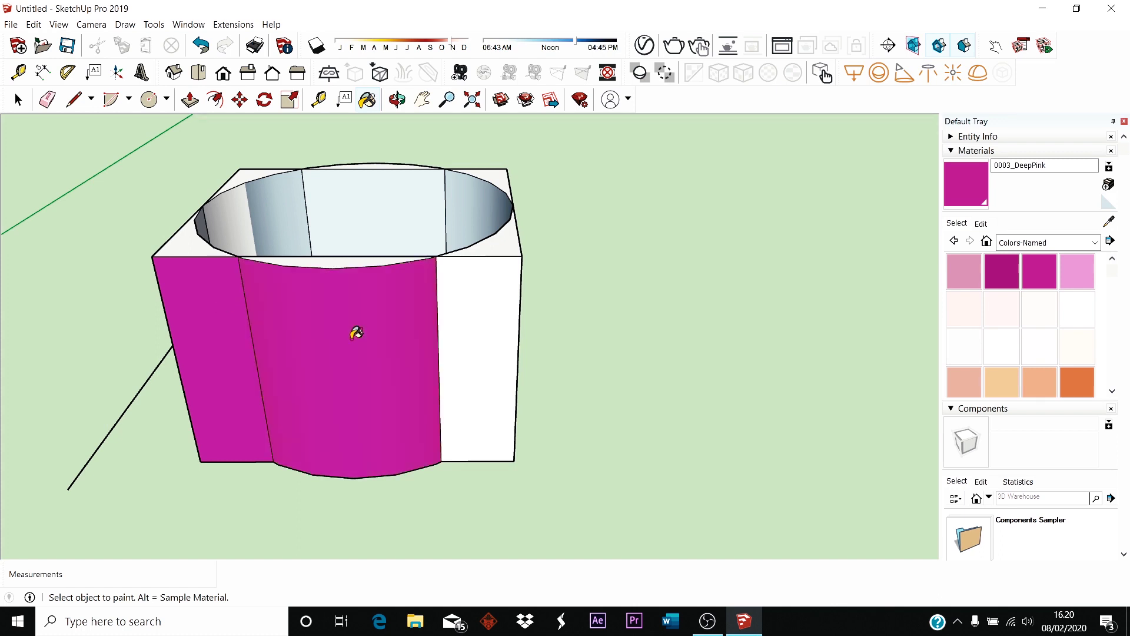
left_click(484, 318)
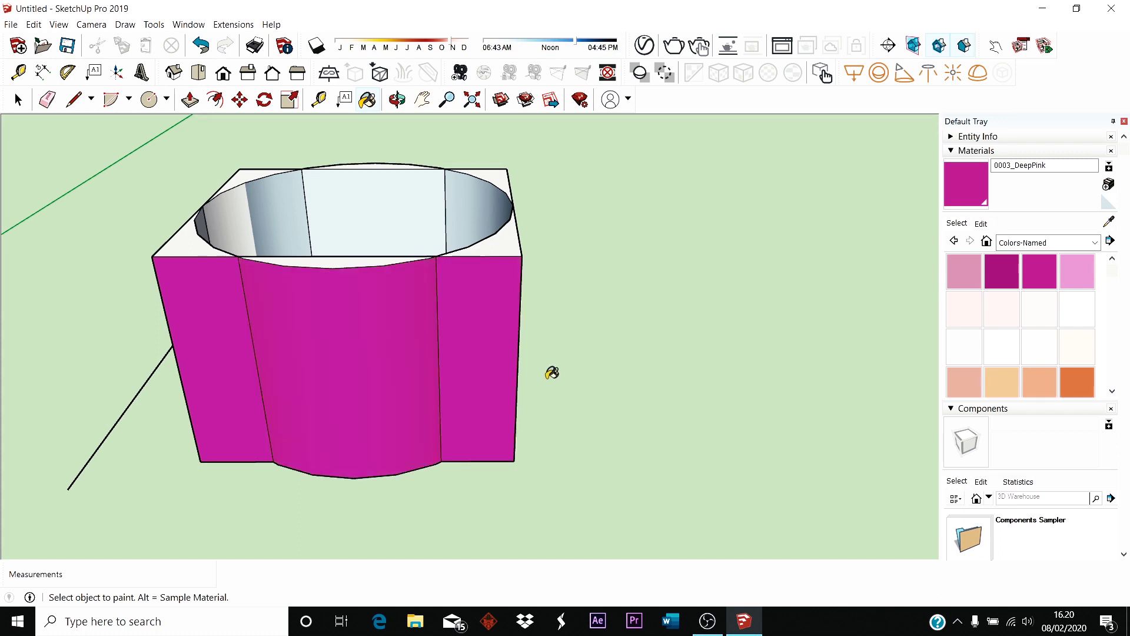
- Paint both halves of the block's flat side adjoining the pink front with 0115_MediumPurple from the Colors-Named materials
middle_click_drag(585, 388, 430, 286)
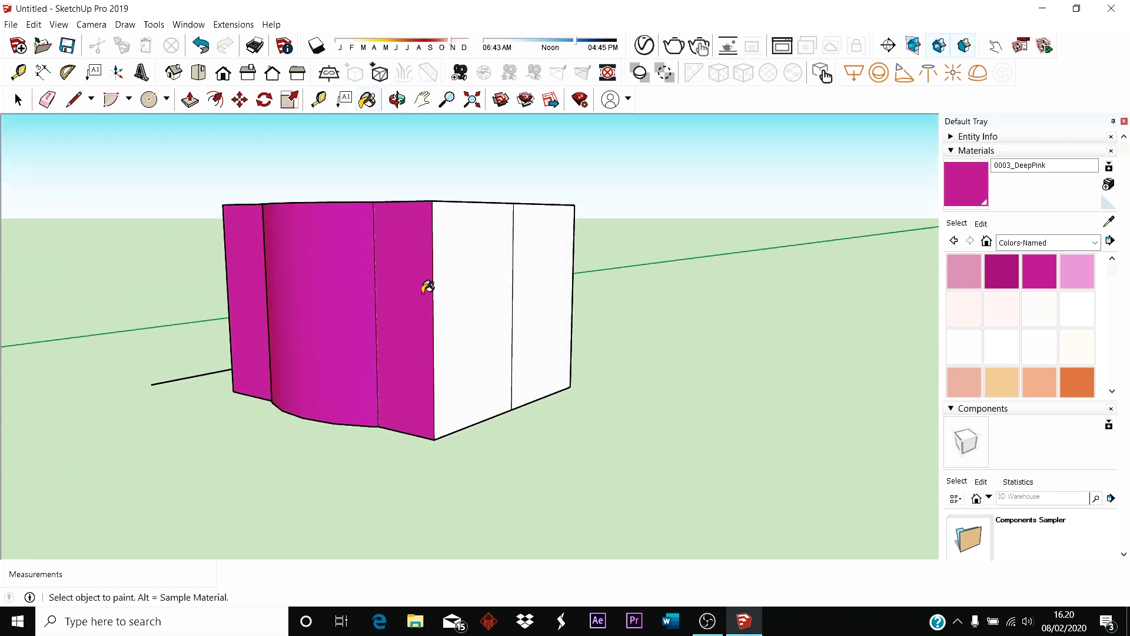
scroll(1023, 349, "down", 3)
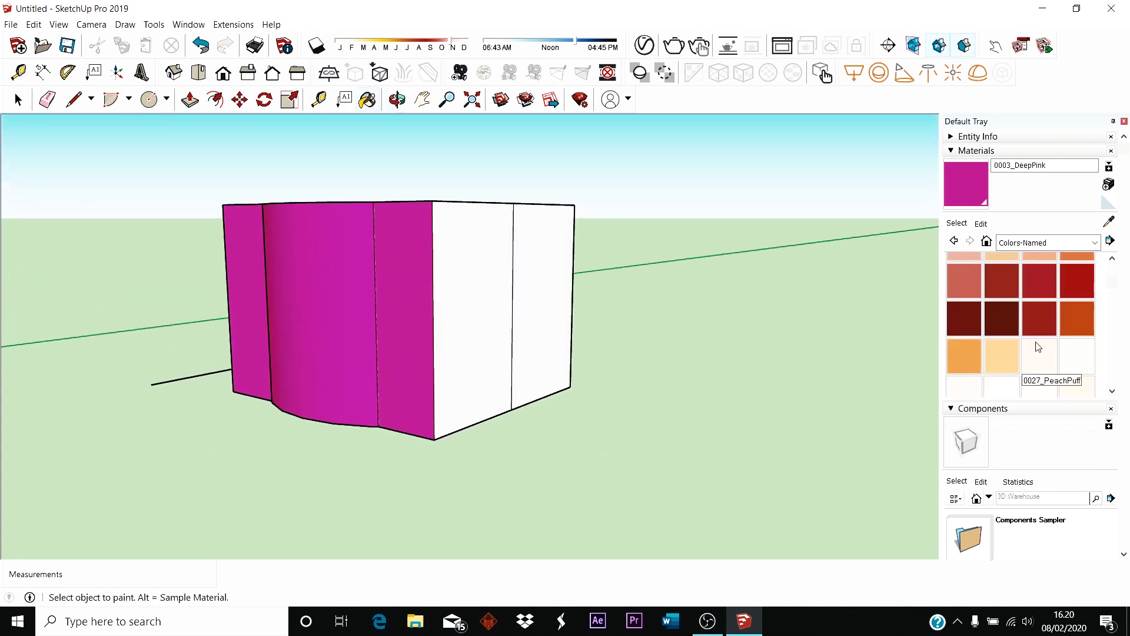
scroll(1042, 346, "down", 2)
scroll(1050, 347, "down", 3)
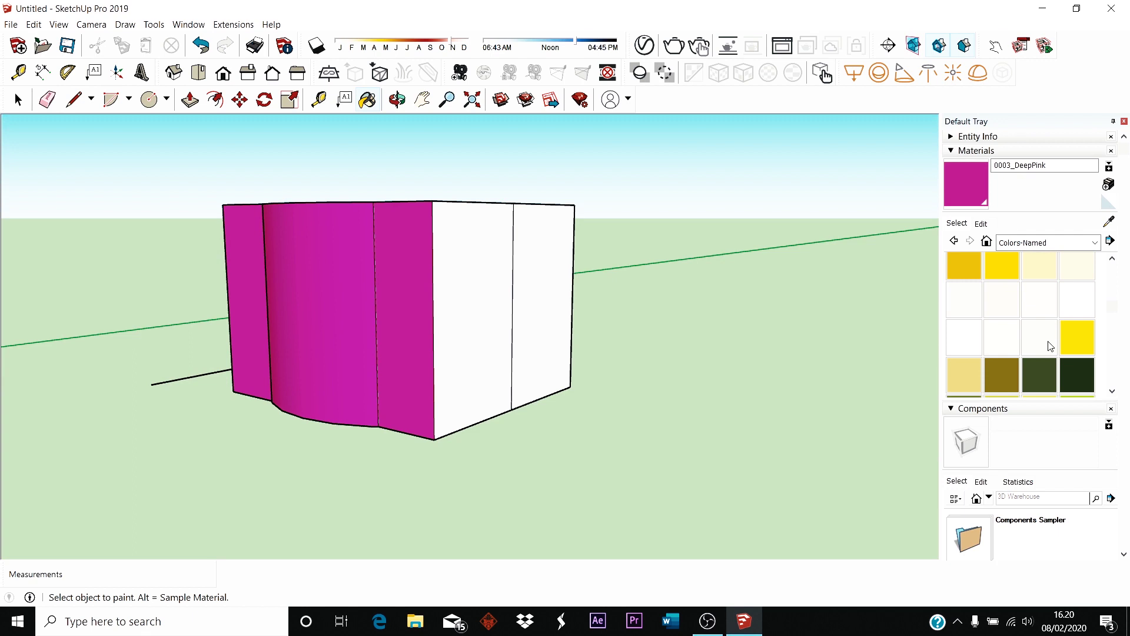
scroll(1050, 347, "down", 9)
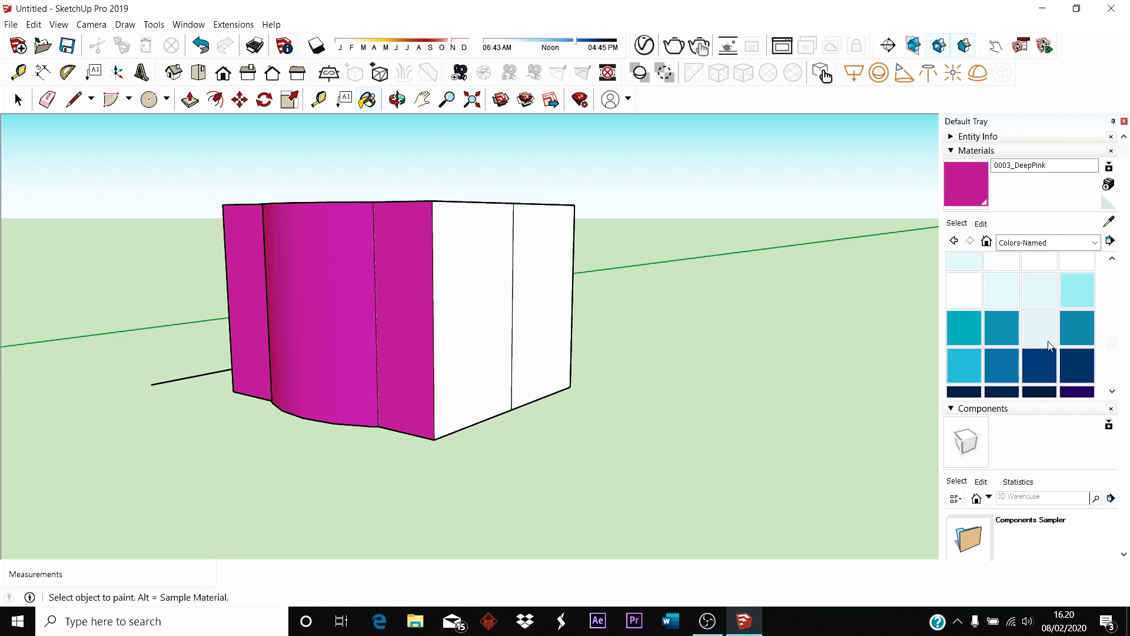
scroll(1049, 346, "down", 3)
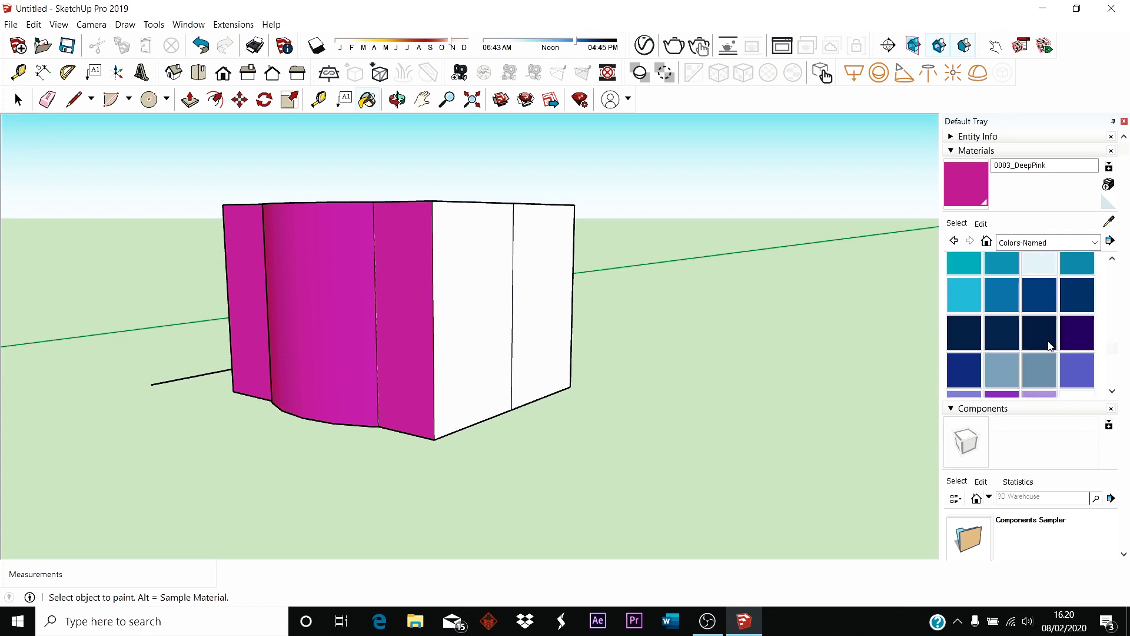
scroll(1050, 346, "down", 2)
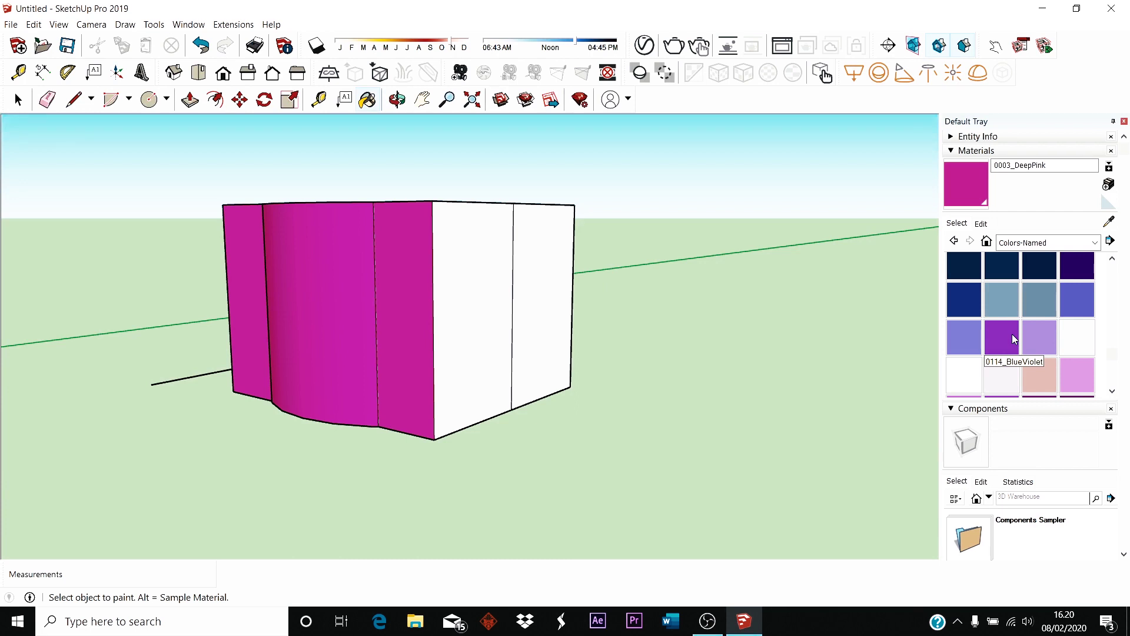
left_click(1041, 337)
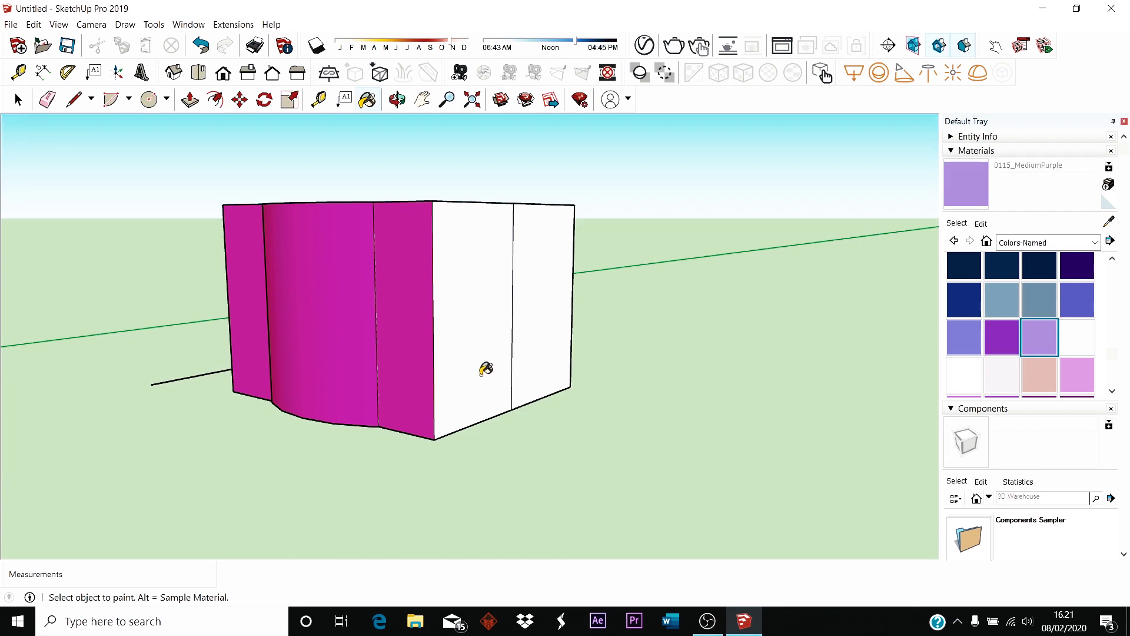
scroll(488, 318, "up", 2)
middle_click_drag(515, 302, 437, 324)
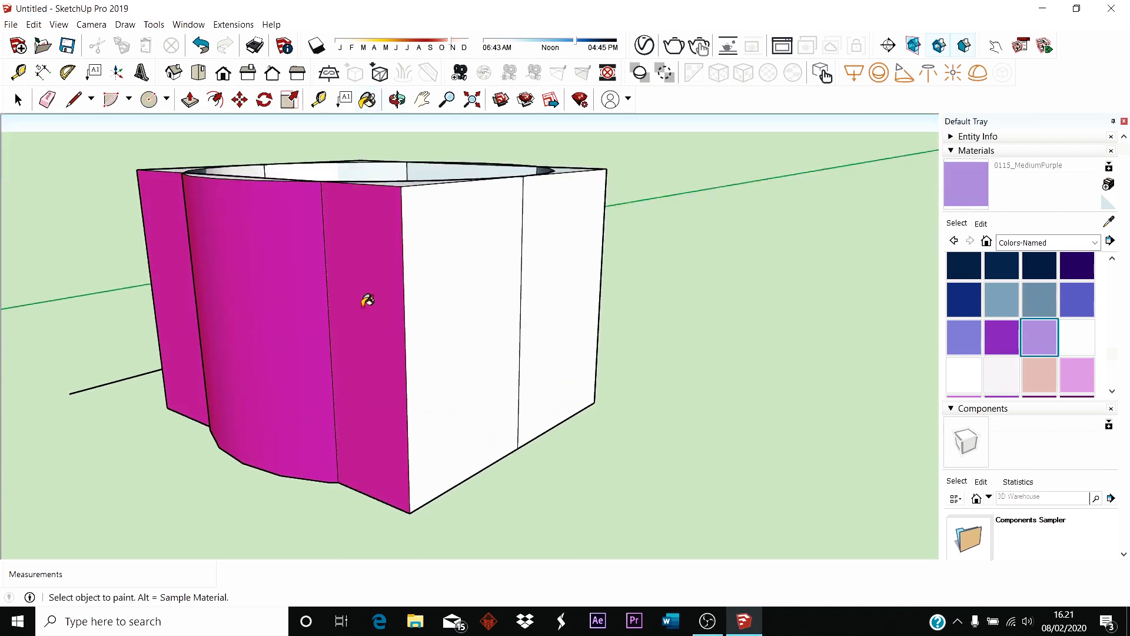
left_click(489, 291)
left_click(549, 267)
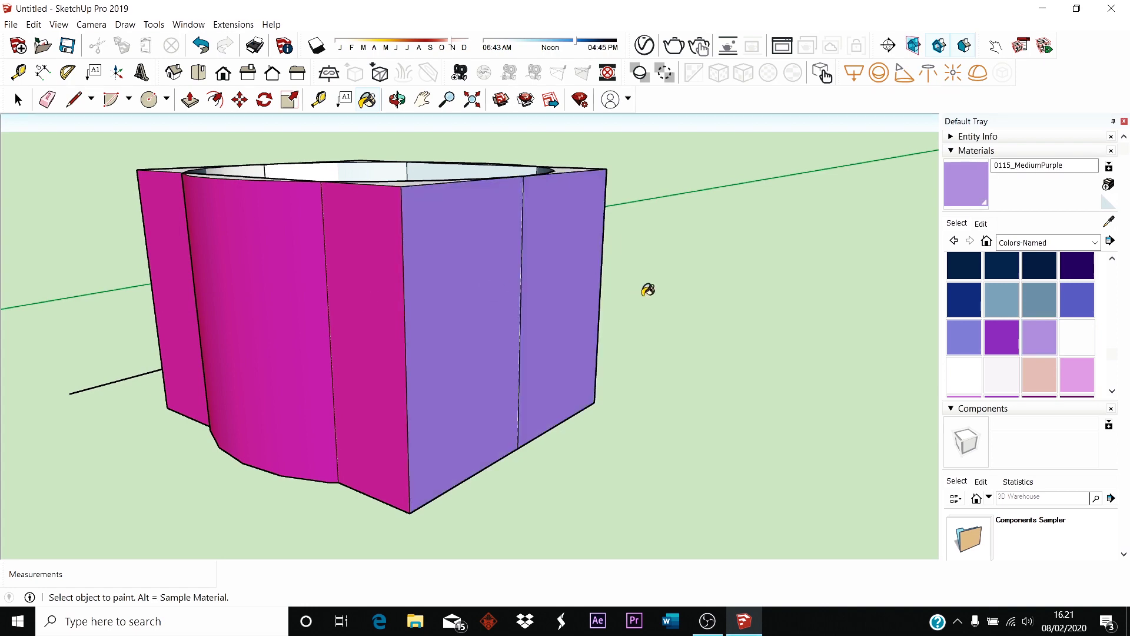
- Paint the two flat faces and the curved bulge on the side opposite the pink front with 0060_GrassGreen
mouse_move(647, 291)
middle_mouse_down()
mouse_move(288, 335)
mouse_move(295, 390)
mouse_move(644, 235)
mouse_move(542, 163)
mouse_move(608, 184)
mouse_move(518, 293)
mouse_move(511, 314)
mouse_move(521, 309)
middle_mouse_up()
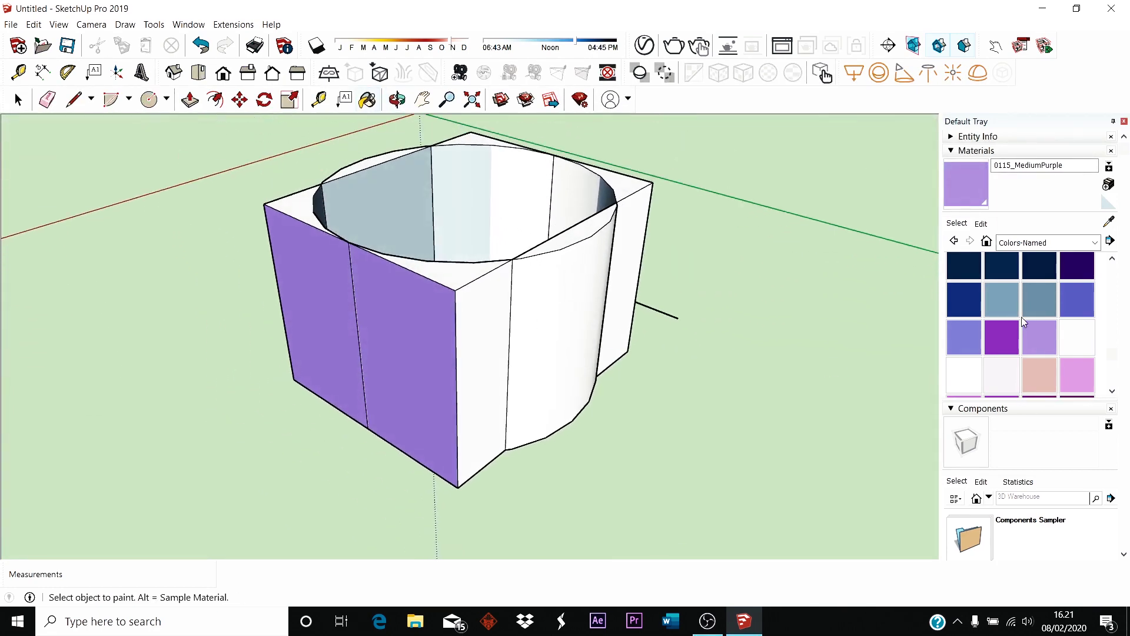
scroll(1021, 316, "down", 3)
scroll(1023, 324, "up", 2)
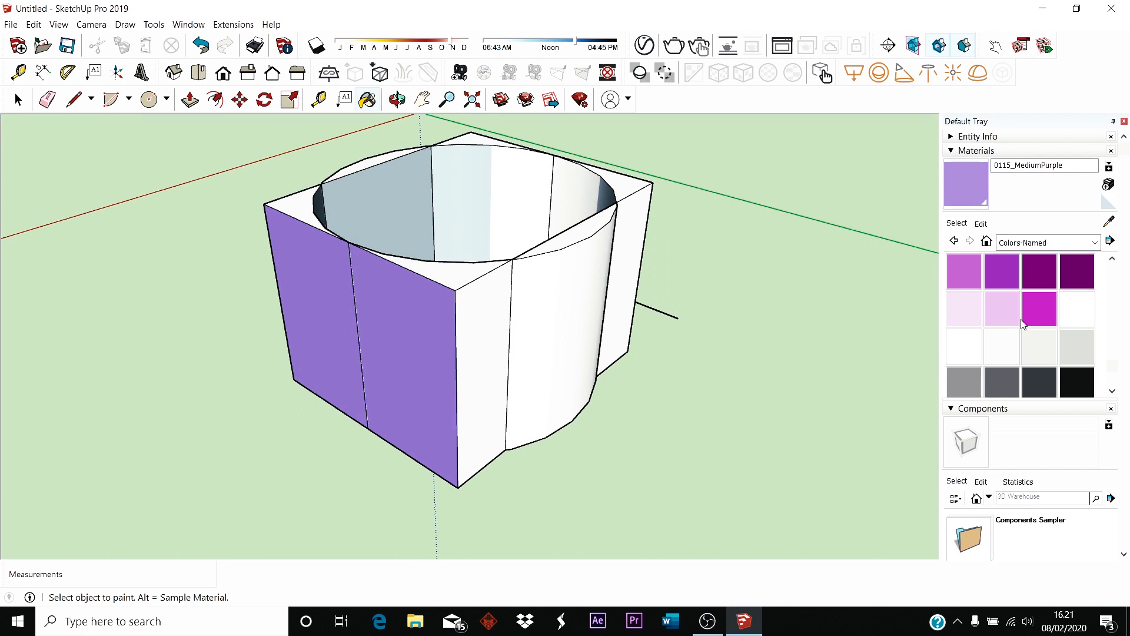
scroll(1023, 324, "up", 8)
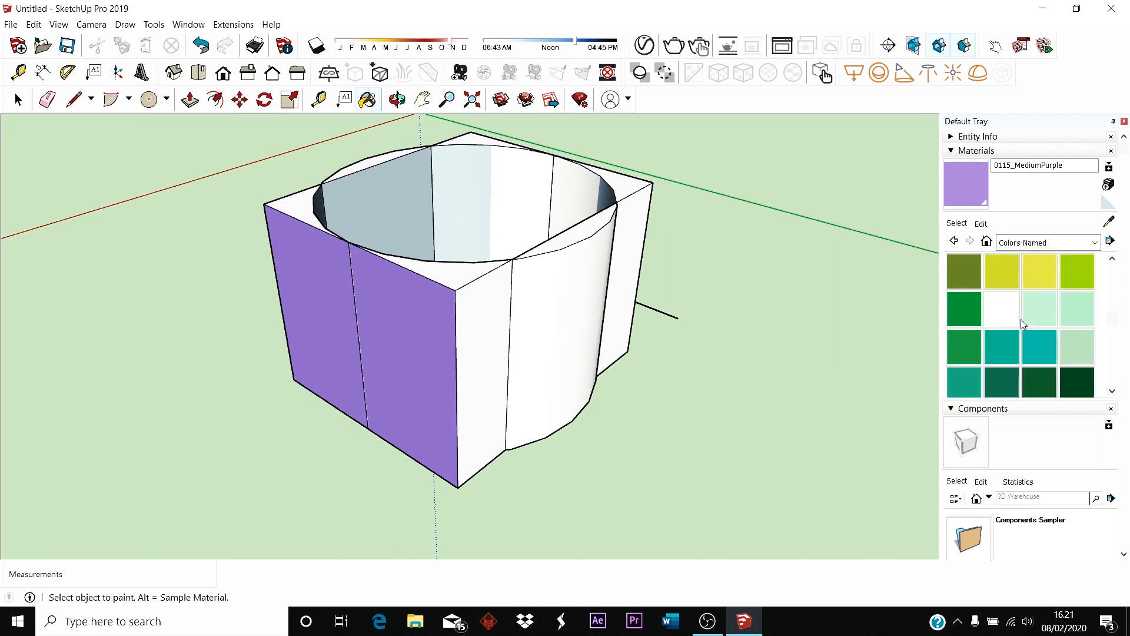
scroll(1022, 324, "up", 2)
scroll(1022, 323, "up", 2)
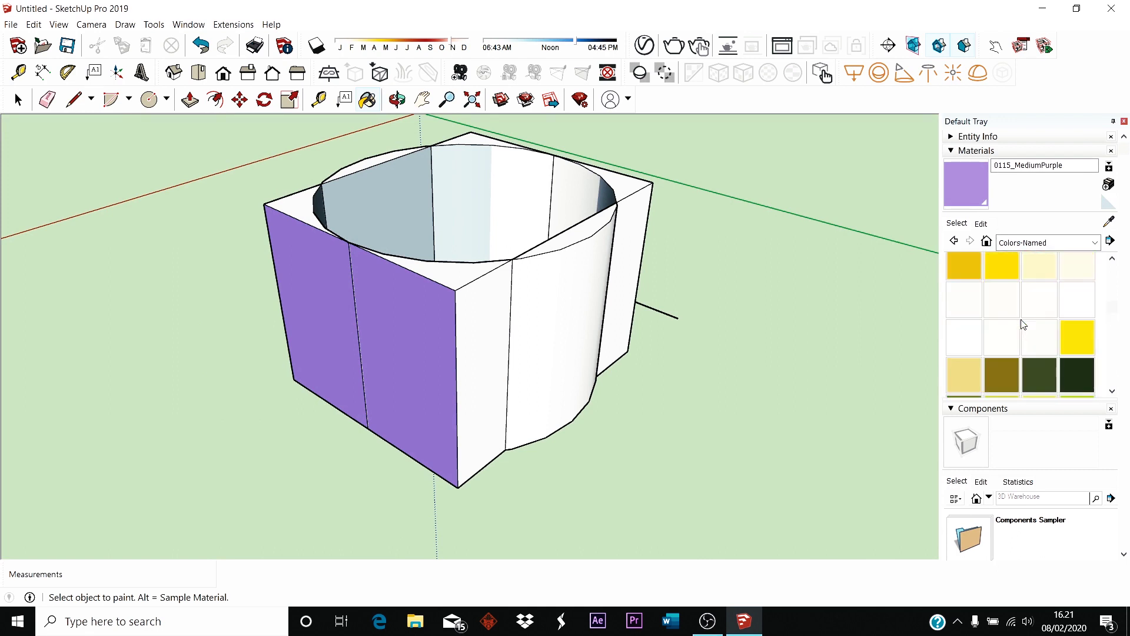
scroll(1023, 323, "down", 2)
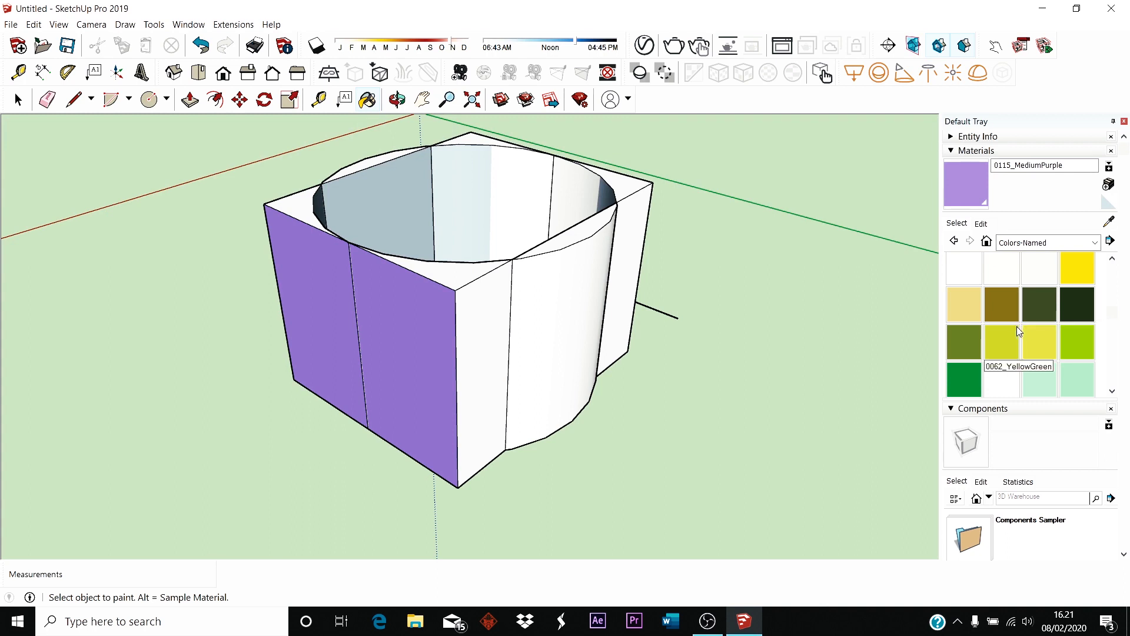
left_click(1078, 305)
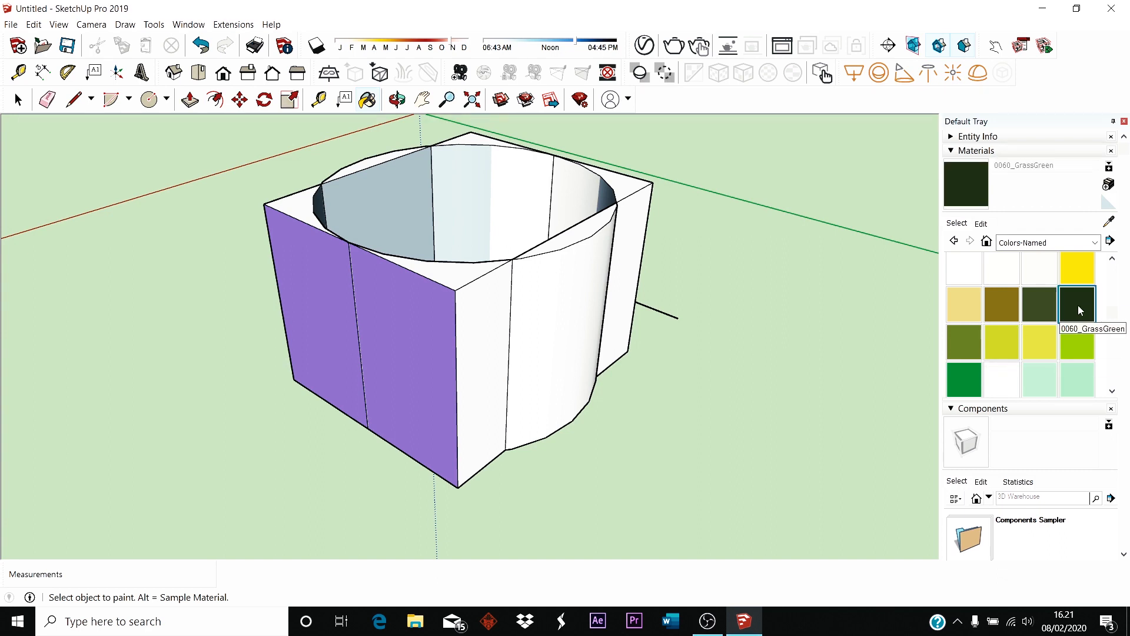
left_click(499, 318)
left_click(588, 293)
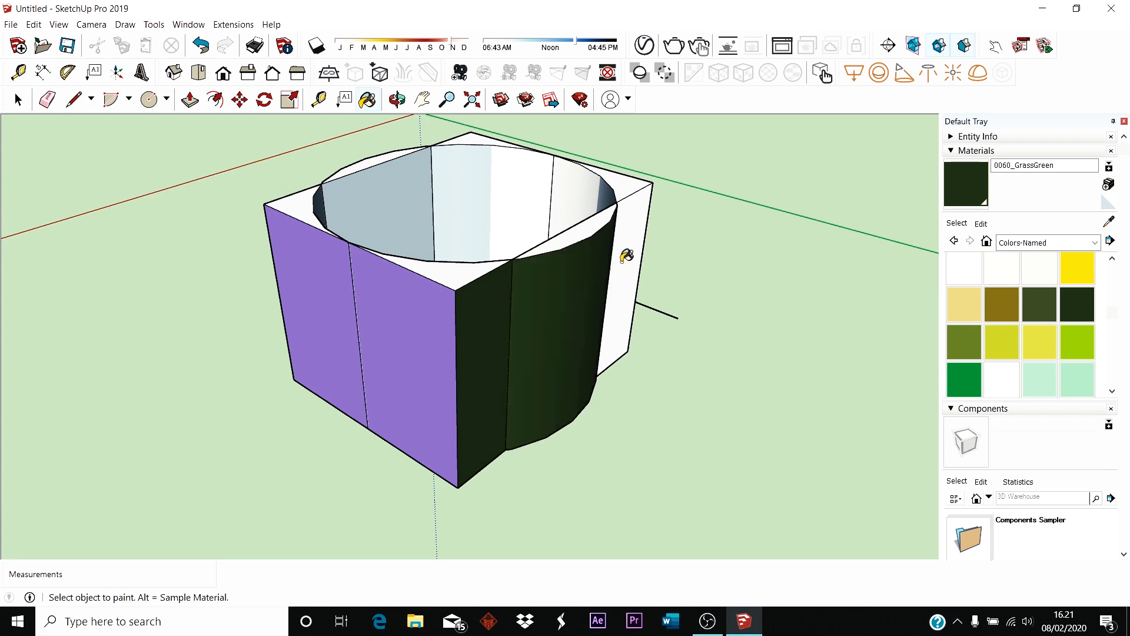
left_click(630, 255)
- Paint both halves of the remaining white outer side, the one facing the line, with 0046_Gold
mouse_move(713, 331)
middle_mouse_down()
mouse_move(306, 302)
mouse_move(337, 242)
mouse_move(527, 404)
mouse_move(244, 212)
mouse_move(565, 336)
mouse_move(427, 245)
mouse_move(298, 391)
mouse_move(340, 254)
mouse_move(196, 346)
mouse_move(285, 345)
mouse_move(291, 306)
middle_mouse_up()
scroll(1015, 338, "up", 5)
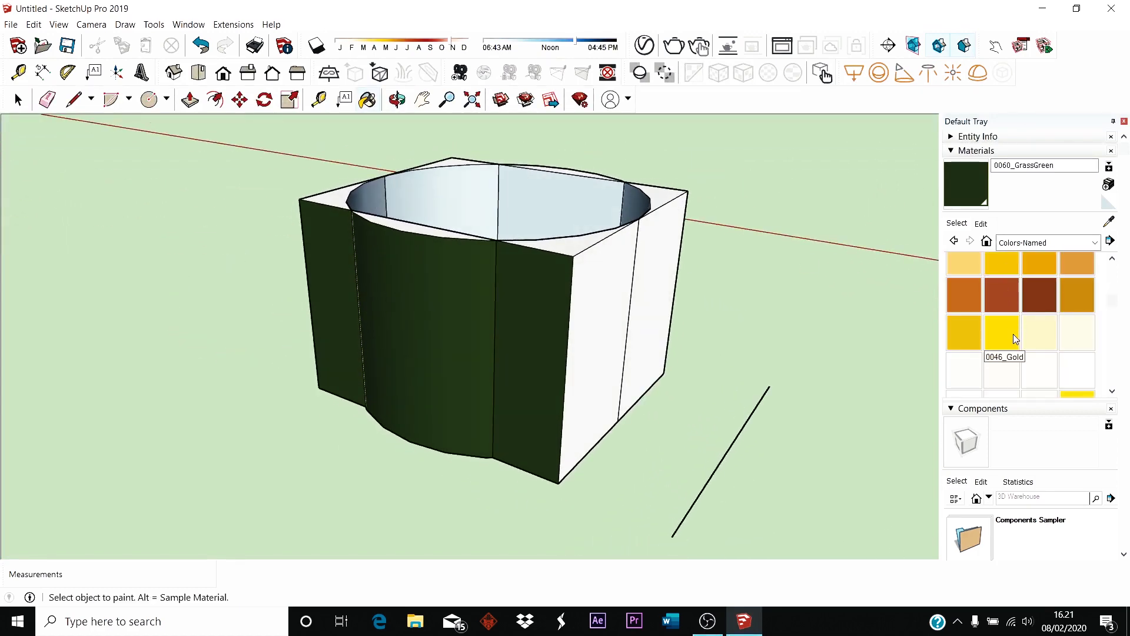
left_click(1004, 341)
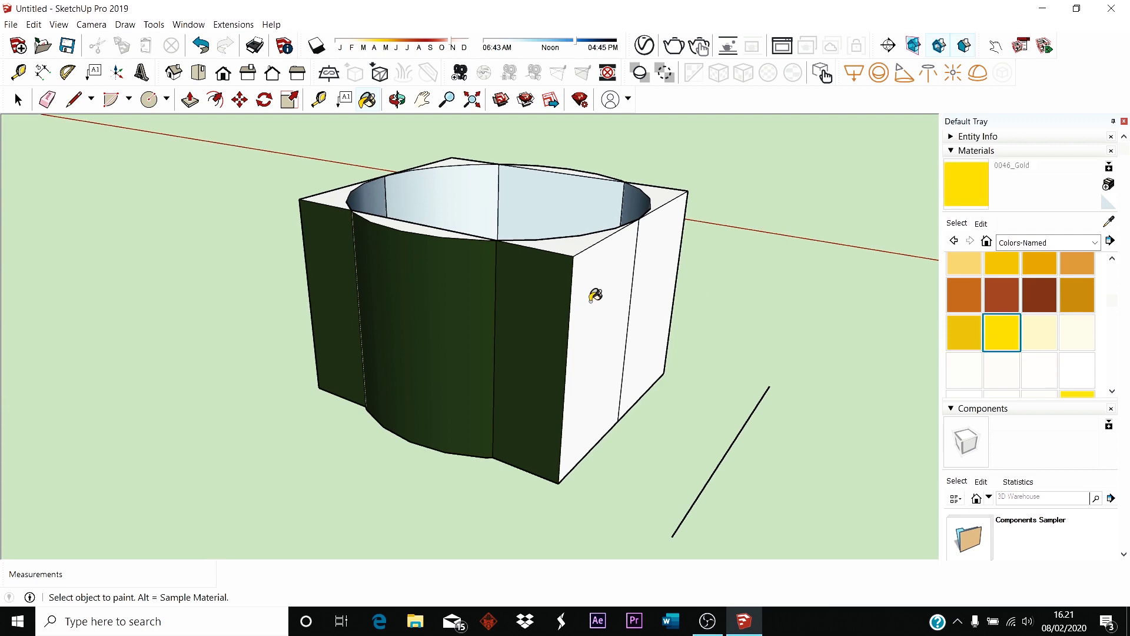
left_click(589, 297)
left_click(655, 262)
mouse_move(737, 374)
middle_mouse_down()
mouse_move(560, 290)
mouse_move(215, 347)
mouse_move(536, 416)
mouse_move(689, 394)
middle_mouse_up()
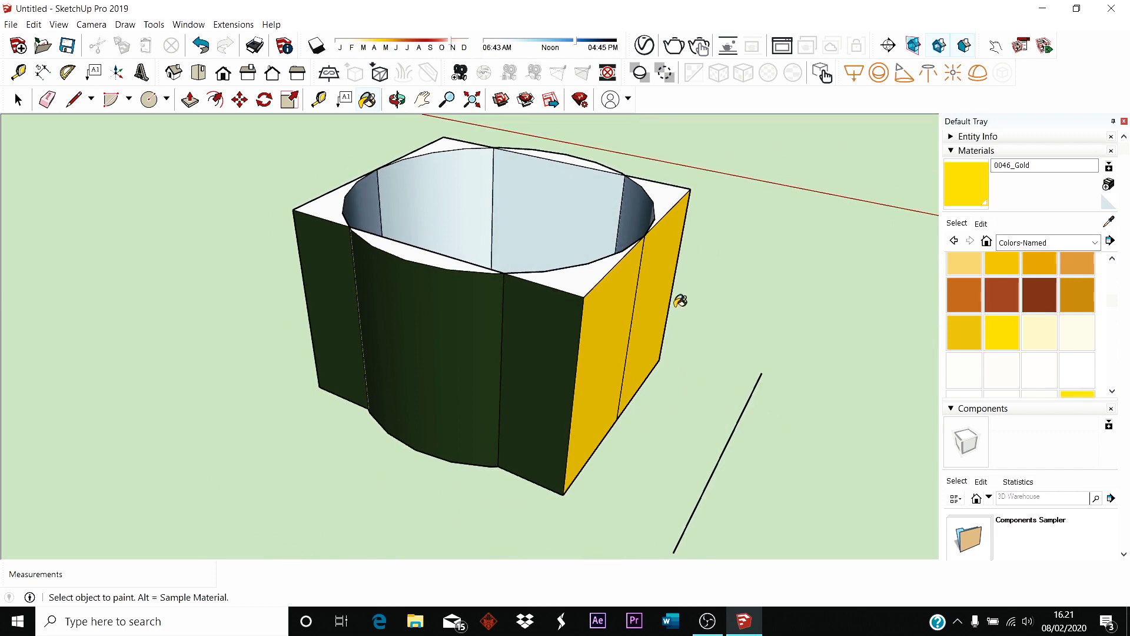
- Examine the painted block from all sides, from below, and into its hollow interior
mouse_move(711, 277)
middle_mouse_down()
mouse_move(398, 369)
mouse_move(404, 262)
mouse_move(530, 241)
mouse_move(676, 171)
mouse_move(514, 361)
mouse_move(470, 189)
mouse_move(753, 307)
mouse_move(348, 434)
mouse_move(416, 172)
mouse_move(694, 310)
mouse_move(370, 412)
mouse_move(479, 151)
mouse_move(623, 337)
mouse_move(487, 390)
middle_mouse_up()
middle_click_drag(577, 446, 611, 350)
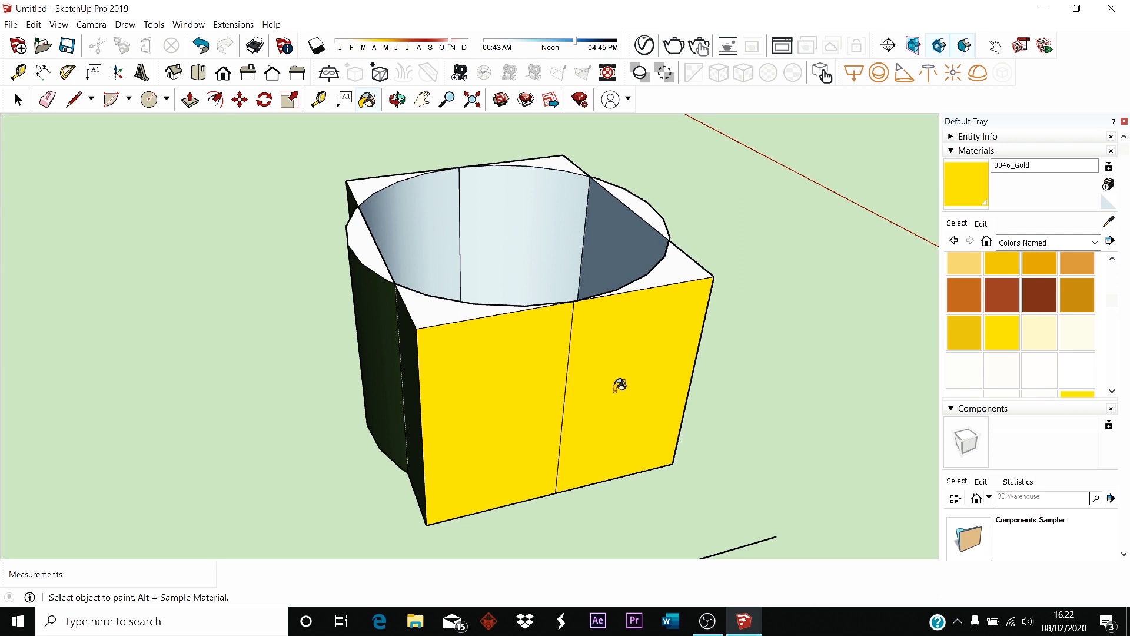
middle_click_drag(613, 396, 757, 383)
mouse_move(280, 371)
middle_mouse_down()
mouse_move(464, 385)
mouse_move(497, 371)
middle_mouse_up()
mouse_move(249, 337)
middle_mouse_down()
mouse_move(580, 395)
mouse_move(547, 399)
middle_mouse_up()
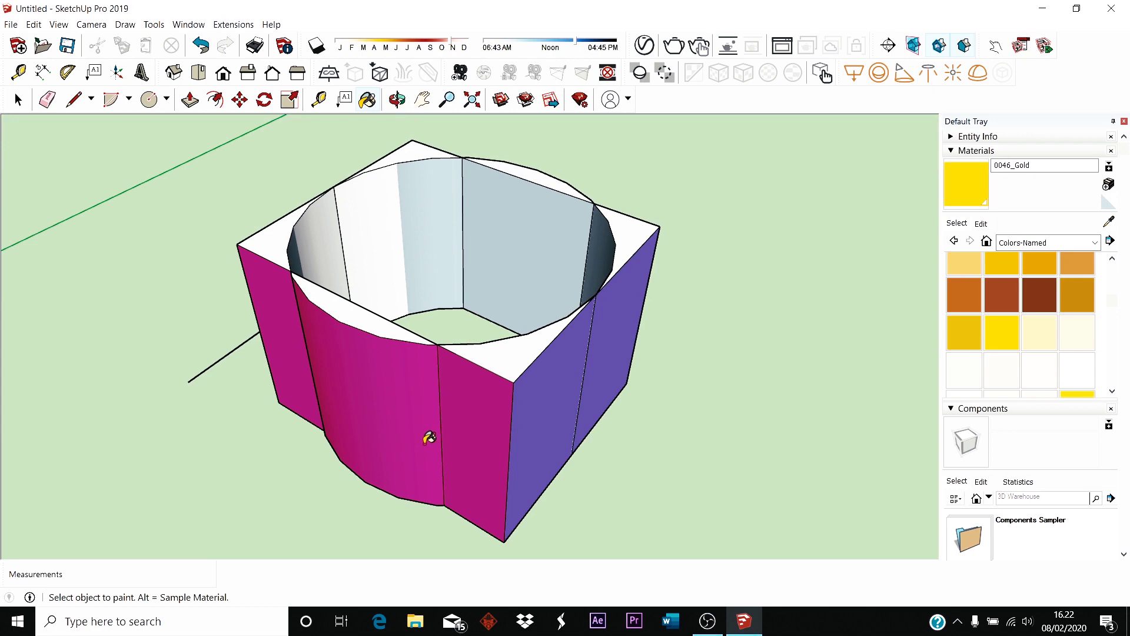
mouse_move(429, 438)
middle_mouse_down()
mouse_move(391, 308)
mouse_move(416, 419)
middle_mouse_up()
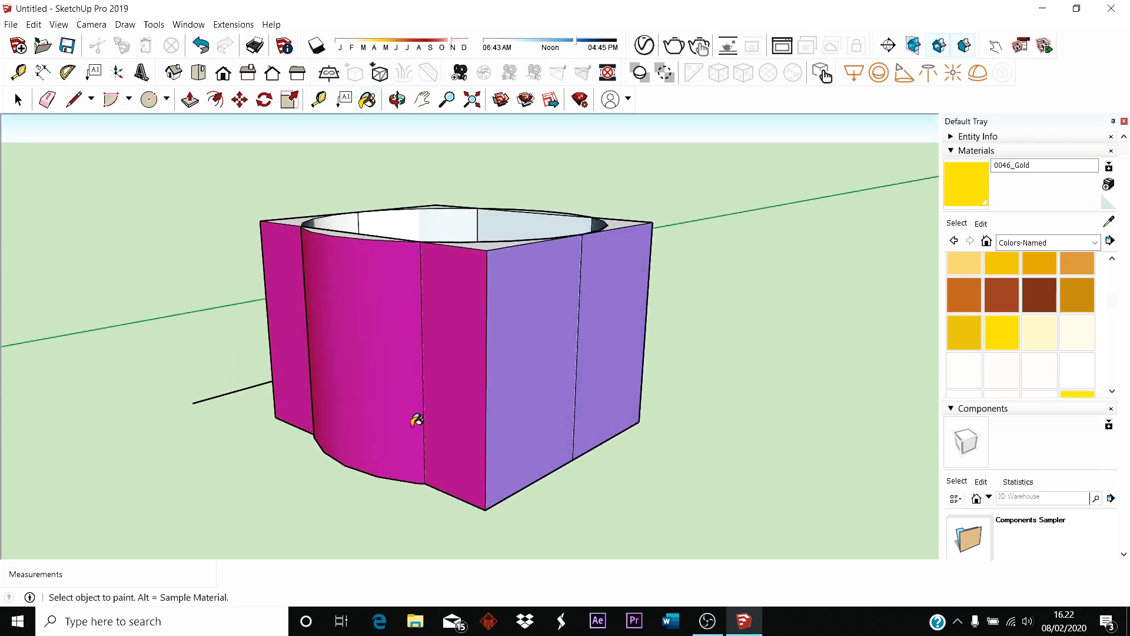
mouse_move(444, 506)
middle_mouse_down()
mouse_move(416, 434)
mouse_move(427, 257)
mouse_move(449, 235)
middle_mouse_up()
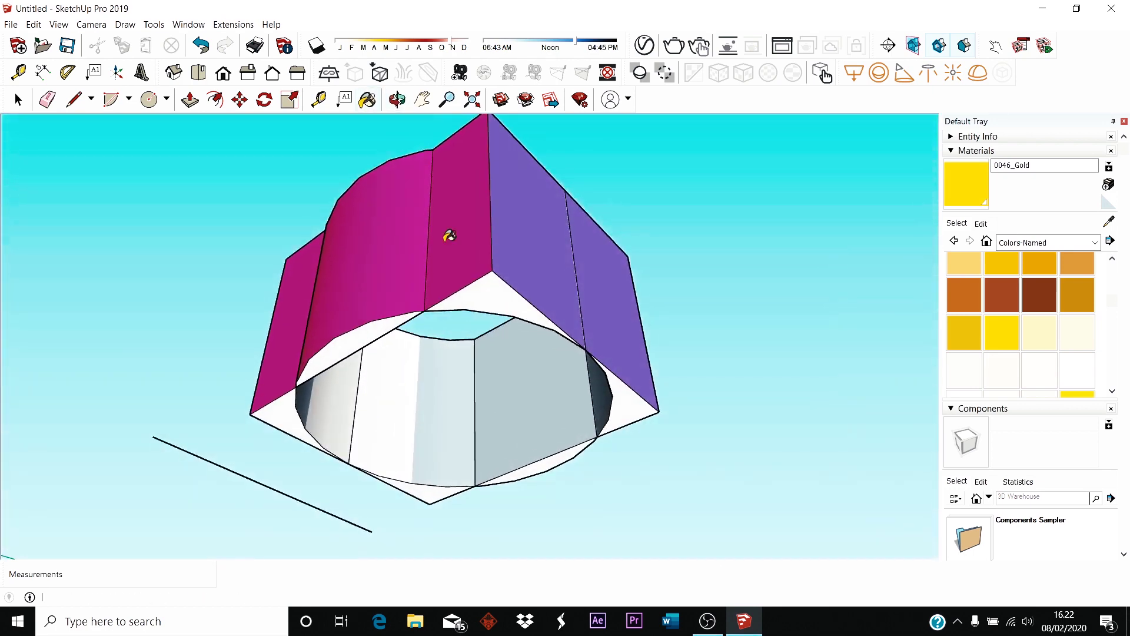
scroll(471, 278, "up", 2)
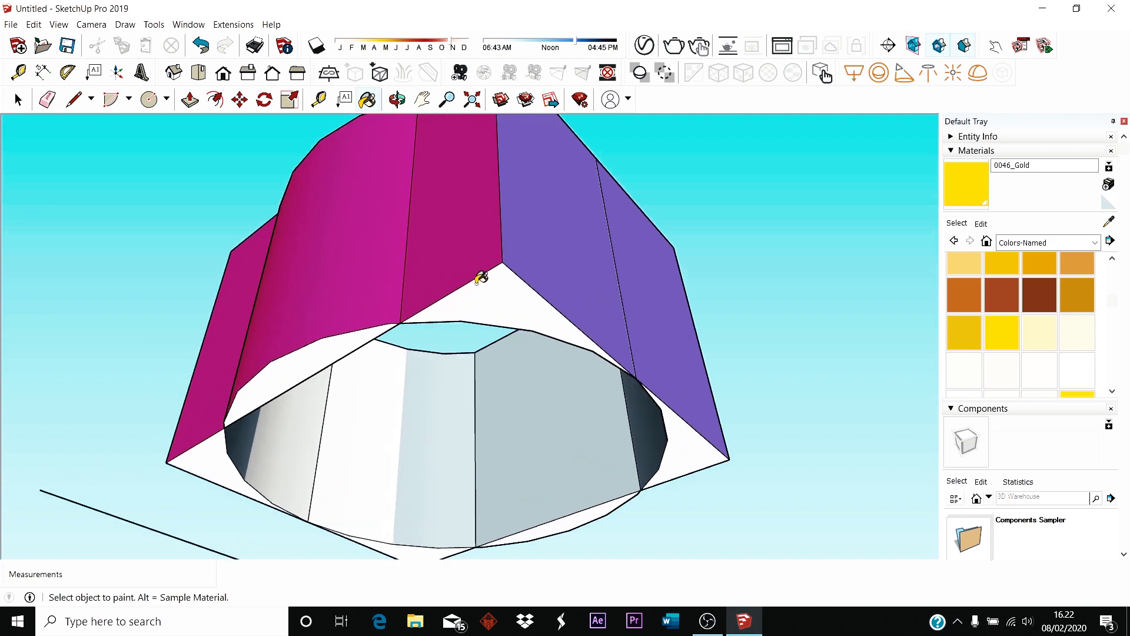
mouse_move(606, 285)
middle_mouse_down()
mouse_move(532, 245)
mouse_move(347, 221)
mouse_move(242, 278)
mouse_move(328, 434)
mouse_move(527, 252)
middle_mouse_up()
mouse_move(497, 182)
middle_mouse_down()
mouse_move(449, 389)
mouse_move(263, 328)
mouse_move(416, 270)
mouse_move(436, 195)
middle_mouse_up()
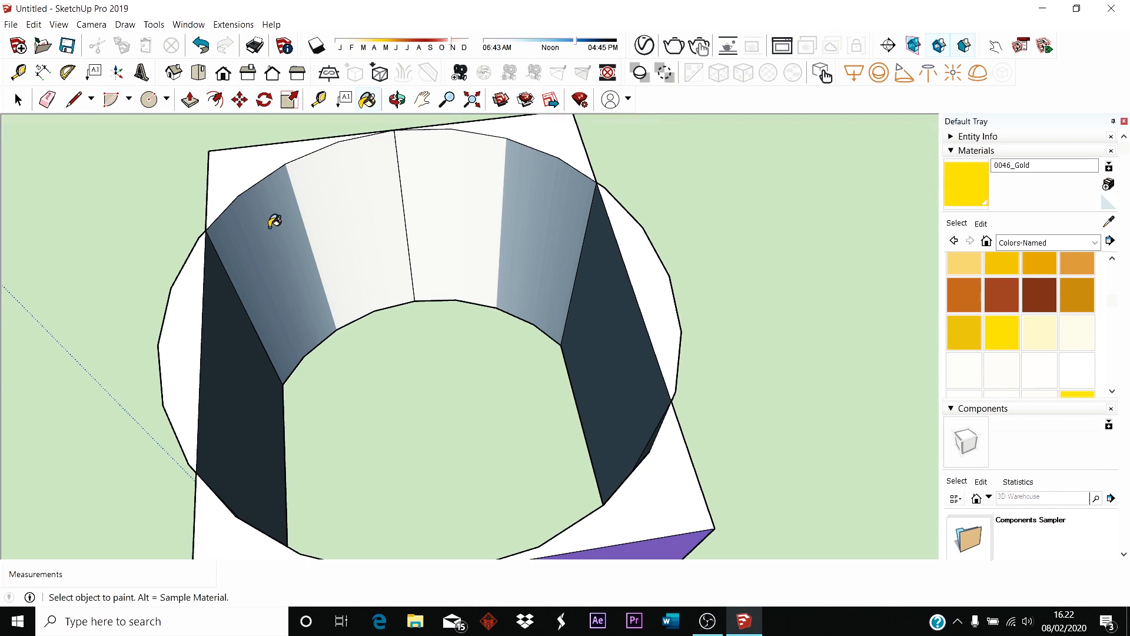
scroll(321, 271, "down", 2)
scroll(394, 272, "up", 3)
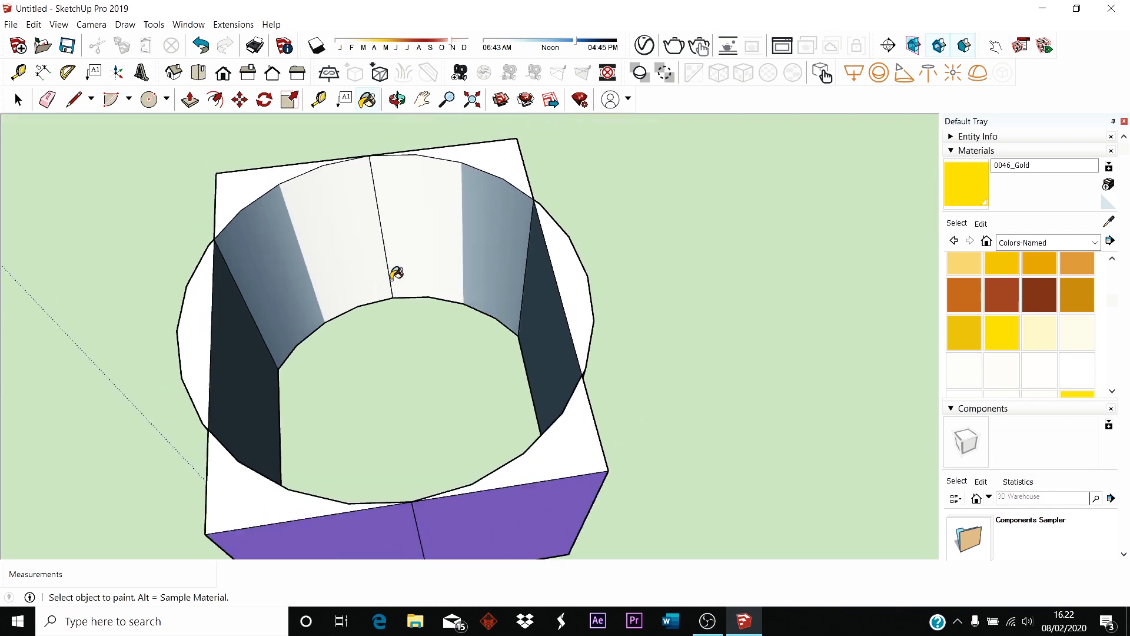
mouse_move(404, 292)
middle_mouse_down()
mouse_move(199, 286)
mouse_move(212, 318)
mouse_move(251, 309)
middle_mouse_up()
scroll(388, 325, "down", 2)
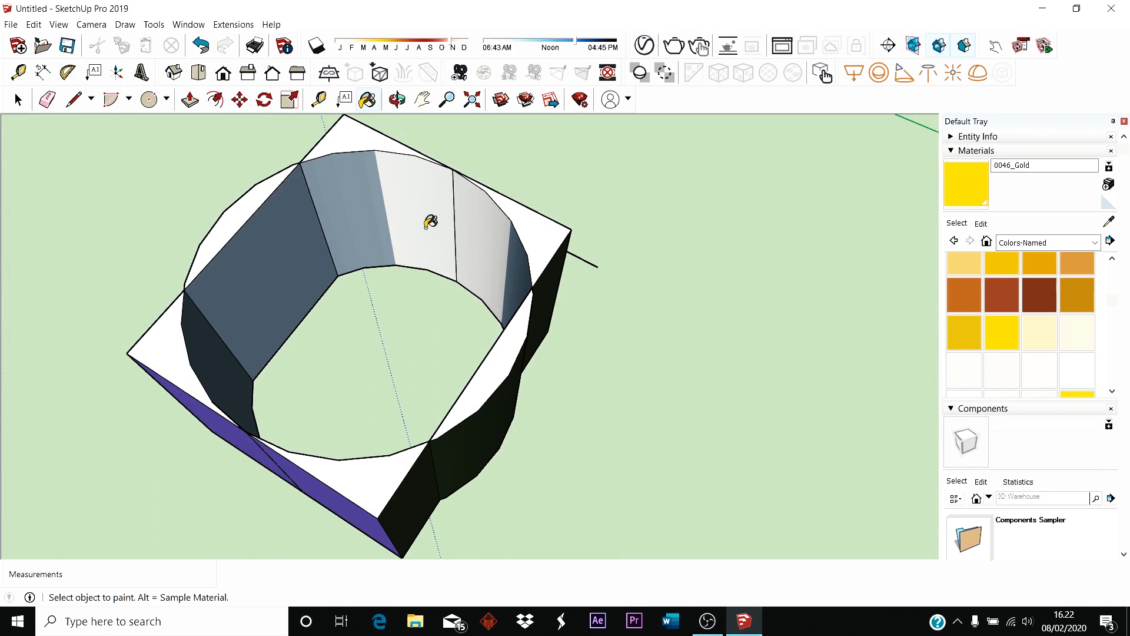
scroll(430, 222, "up", 2)
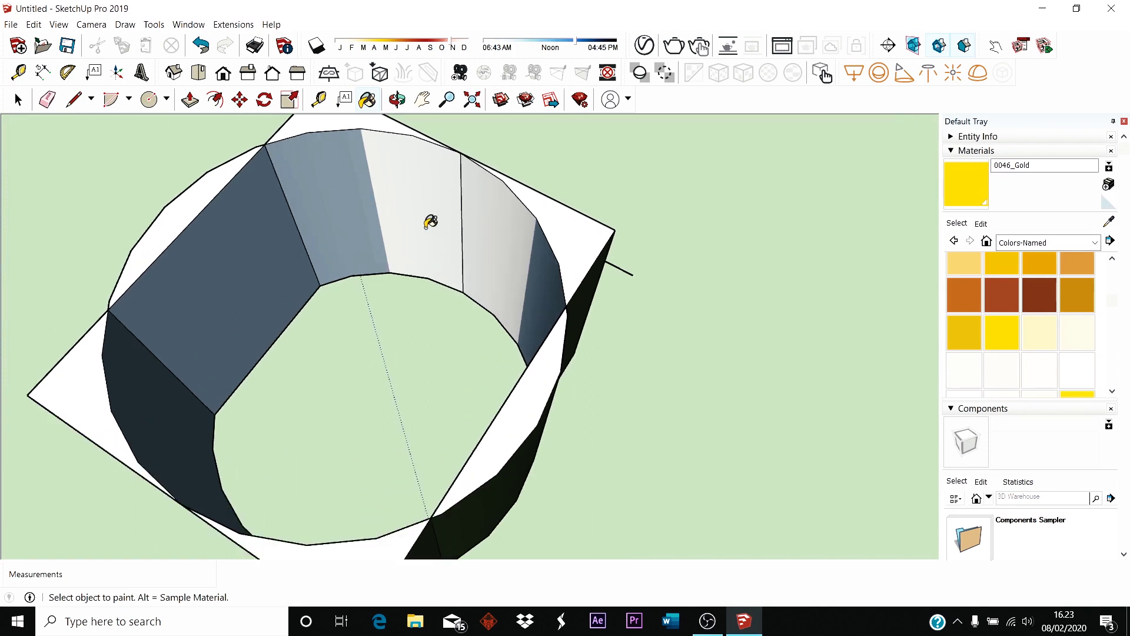
- Paint all the flat and curved inner walls of the hollow block with 0046_Gold
mouse_move(452, 276)
middle_mouse_down()
mouse_move(387, 235)
mouse_move(373, 182)
mouse_move(457, 242)
mouse_move(365, 239)
mouse_move(180, 263)
mouse_move(146, 297)
mouse_move(233, 302)
mouse_move(298, 245)
mouse_move(324, 199)
mouse_move(333, 235)
mouse_move(388, 273)
mouse_move(495, 321)
mouse_move(516, 289)
middle_mouse_up()
scroll(516, 289, "up", 3)
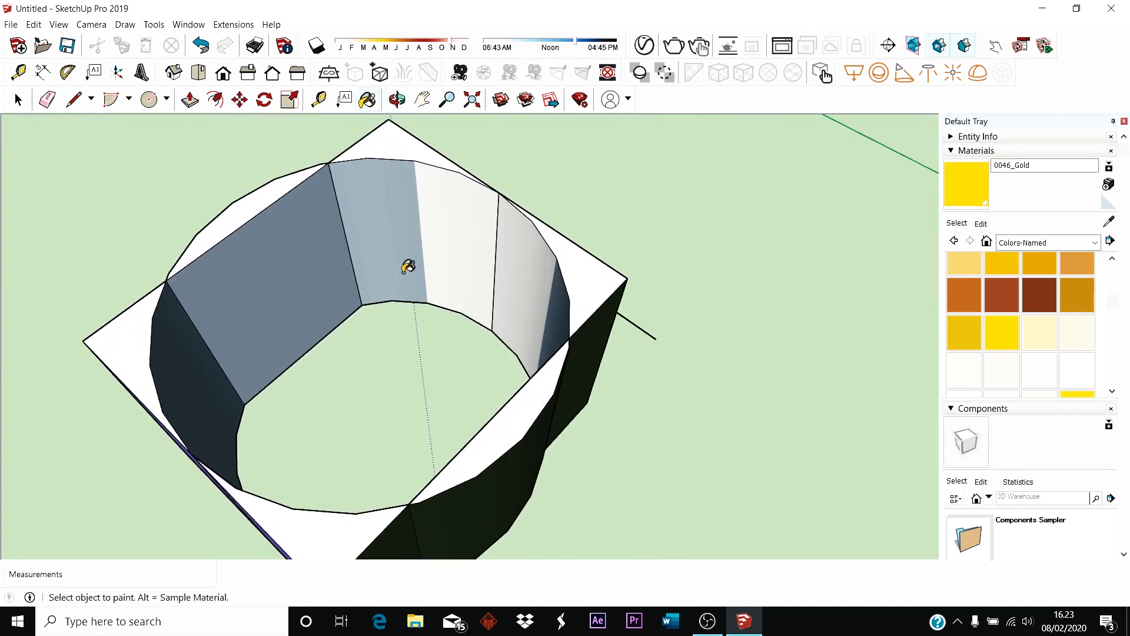
left_click(290, 260)
left_click(421, 223)
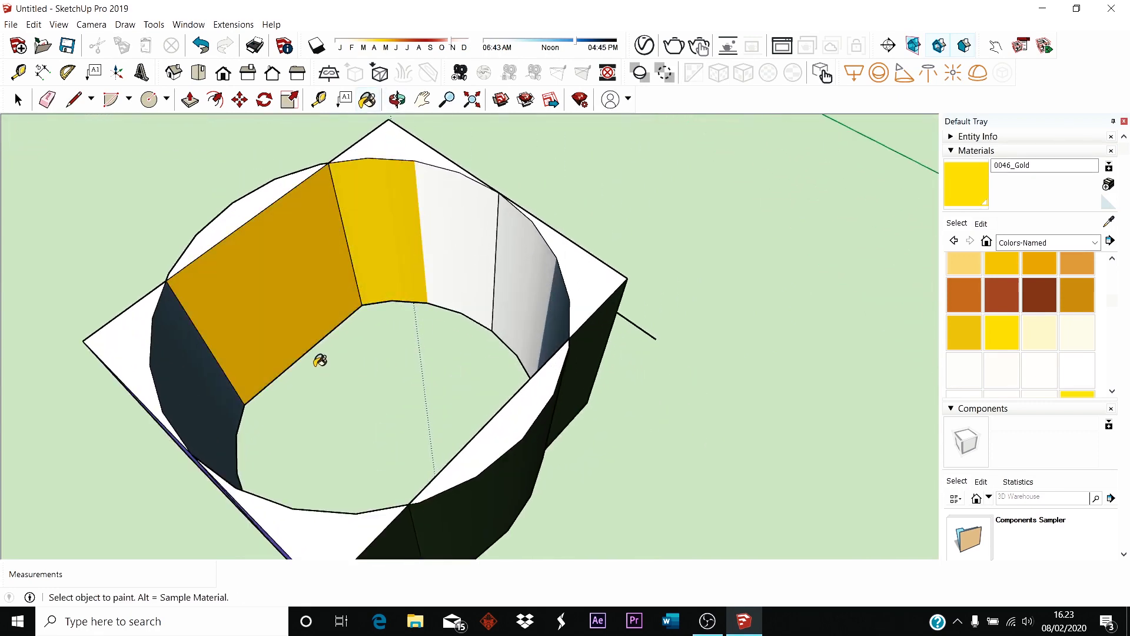
middle_click_drag(320, 361, 454, 341)
left_click(434, 259)
left_click(504, 264)
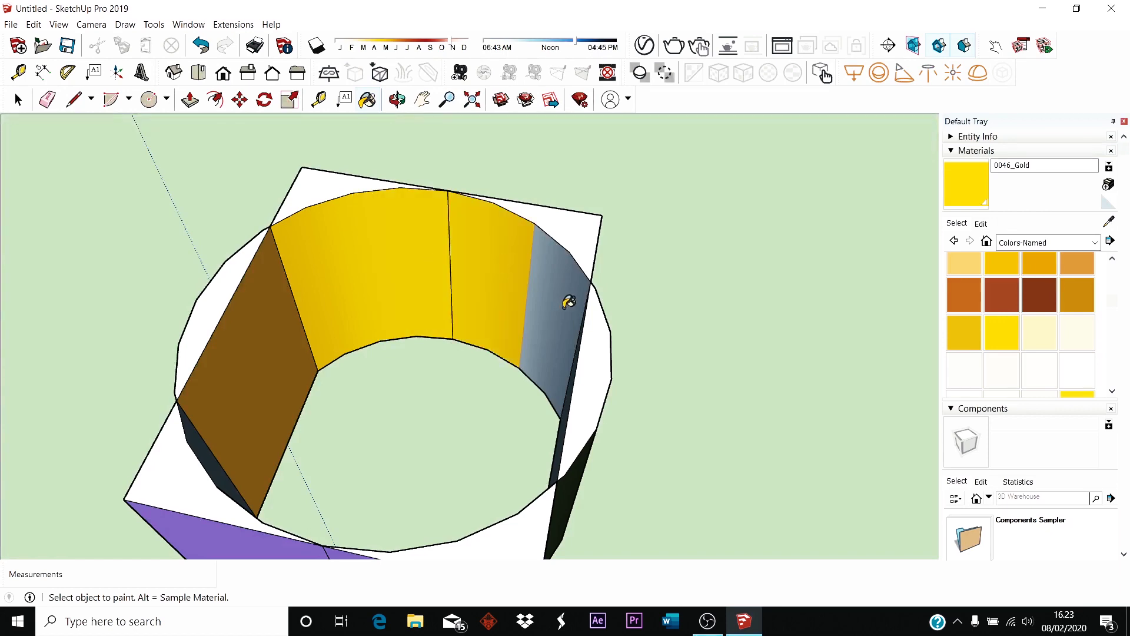
left_click(565, 300)
mouse_move(292, 407)
middle_mouse_down()
mouse_move(585, 421)
mouse_move(596, 304)
mouse_move(457, 355)
middle_mouse_up()
left_click(596, 304)
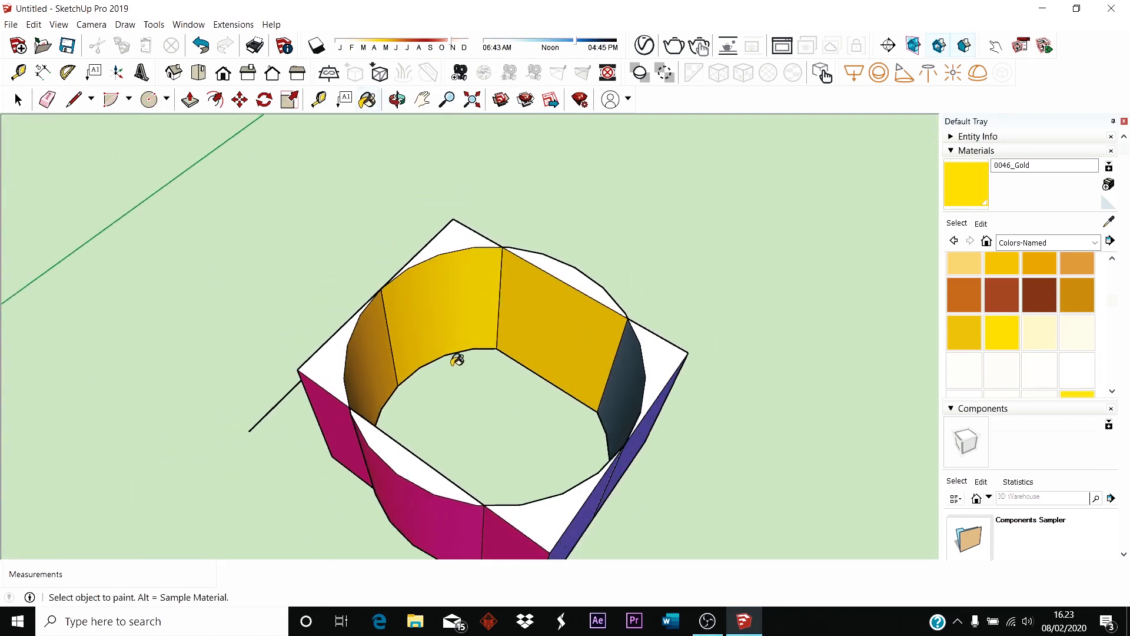
mouse_move(389, 375)
middle_mouse_down()
mouse_move(543, 398)
mouse_move(616, 263)
middle_mouse_up()
left_click(618, 266)
left_click(670, 336)
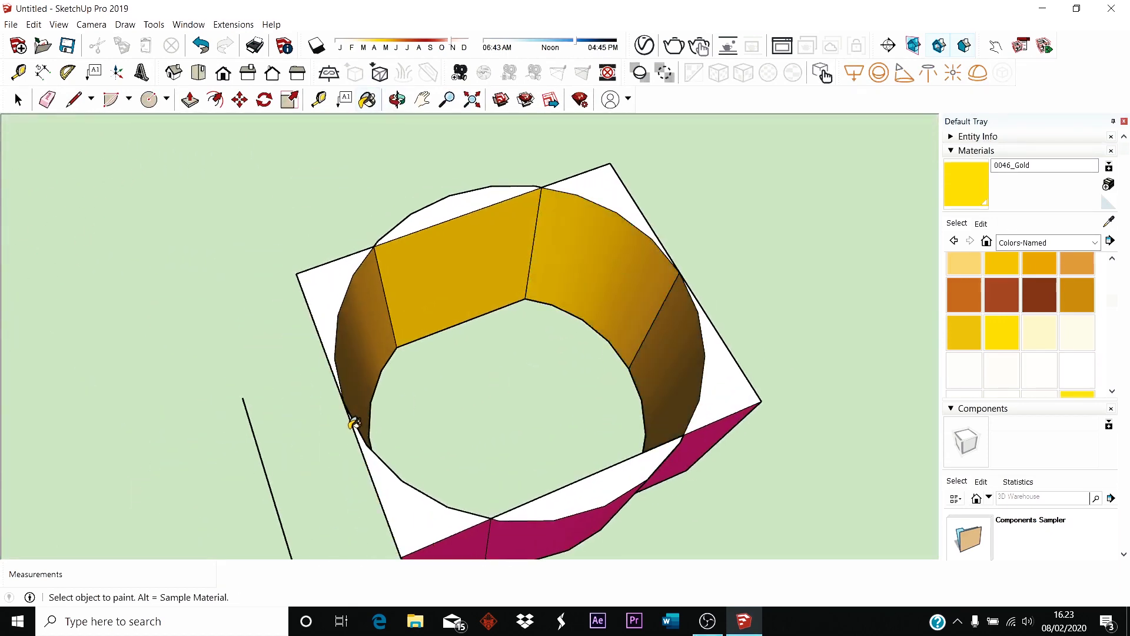
- Push/Pull the flat inner gold wall about 8.39 m across the hollow to the opposite wall, and undo that extrusion
mouse_move(355, 423)
middle_mouse_down()
mouse_move(682, 429)
mouse_move(646, 285)
mouse_move(392, 257)
mouse_move(308, 265)
mouse_move(507, 298)
mouse_move(235, 323)
mouse_move(383, 226)
mouse_move(391, 273)
middle_mouse_up()
scroll(383, 226, "up", 5)
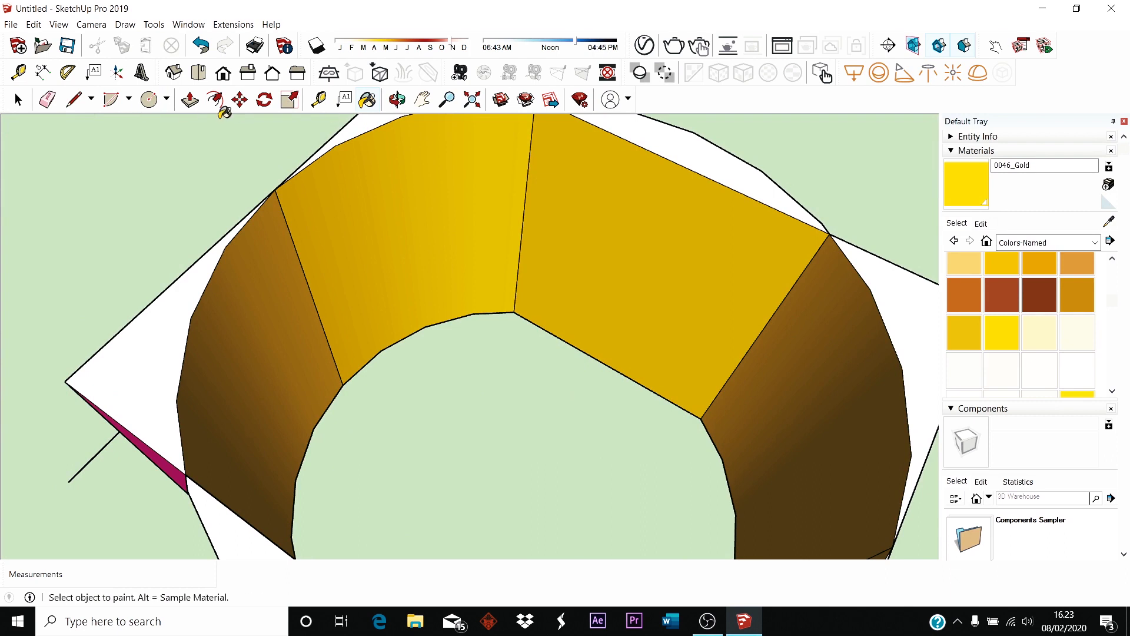
left_click(190, 100)
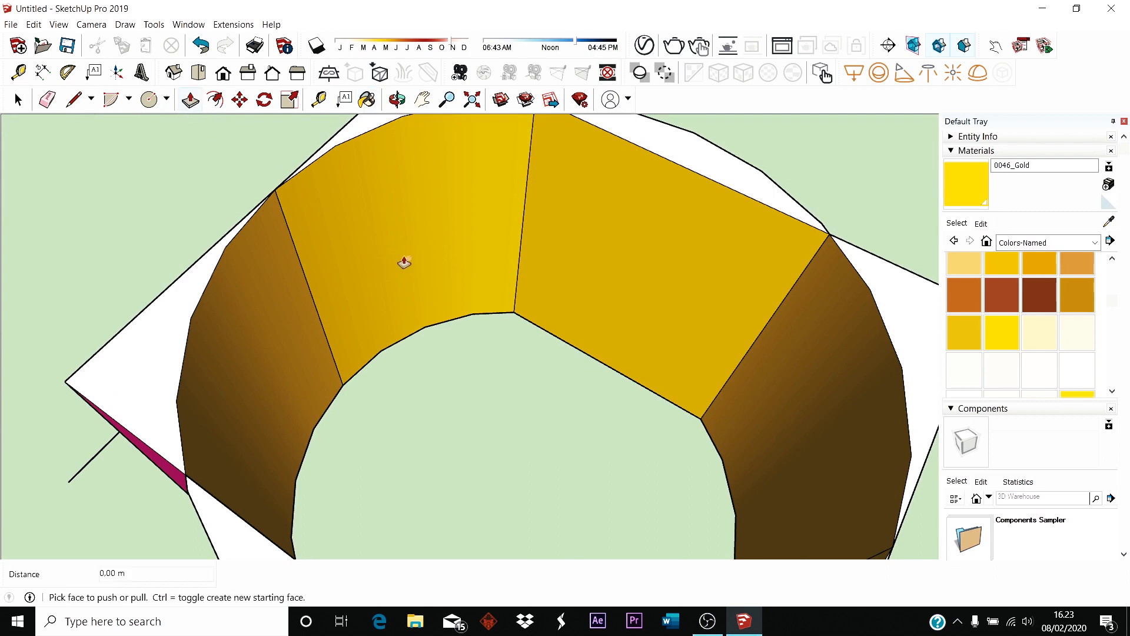
left_click(18, 100)
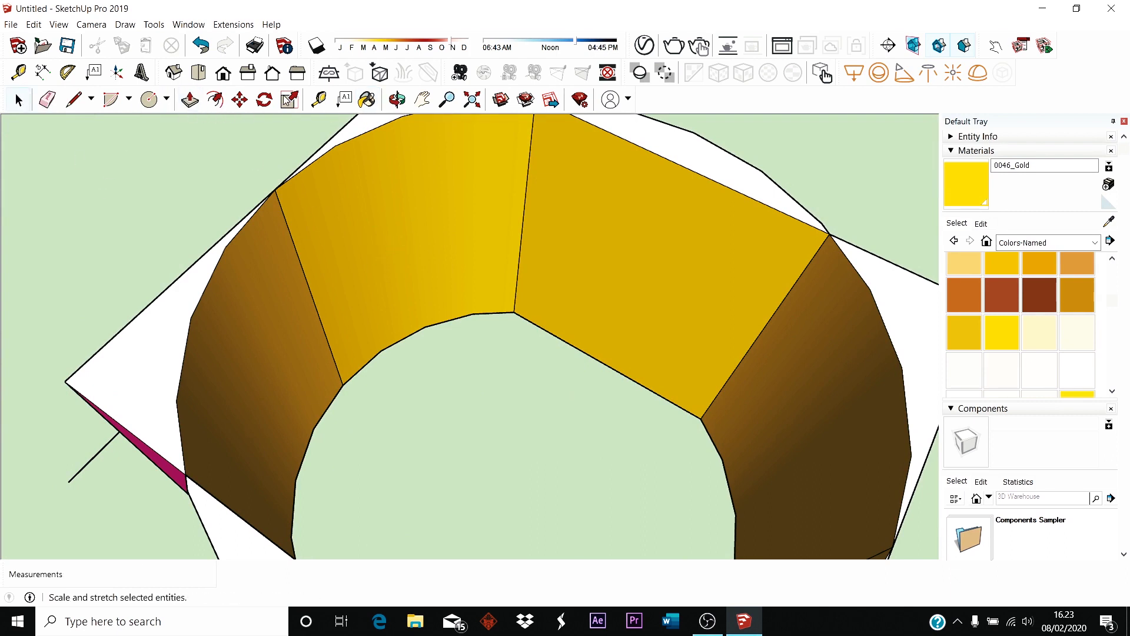
left_click(190, 100)
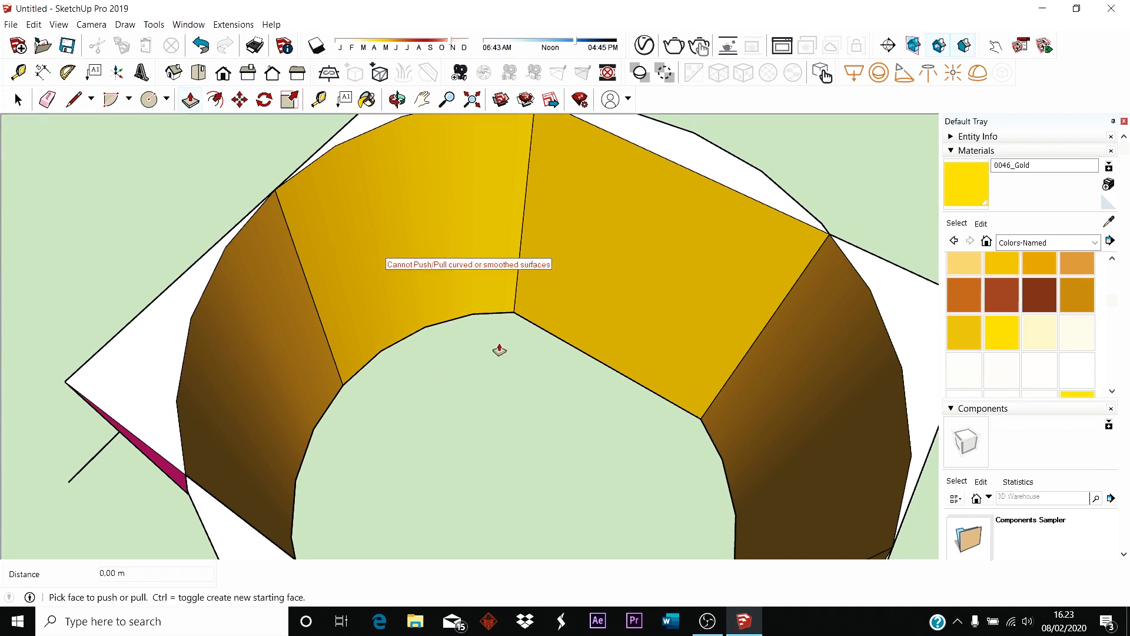
scroll(497, 348, "down", 5)
left_click(570, 253)
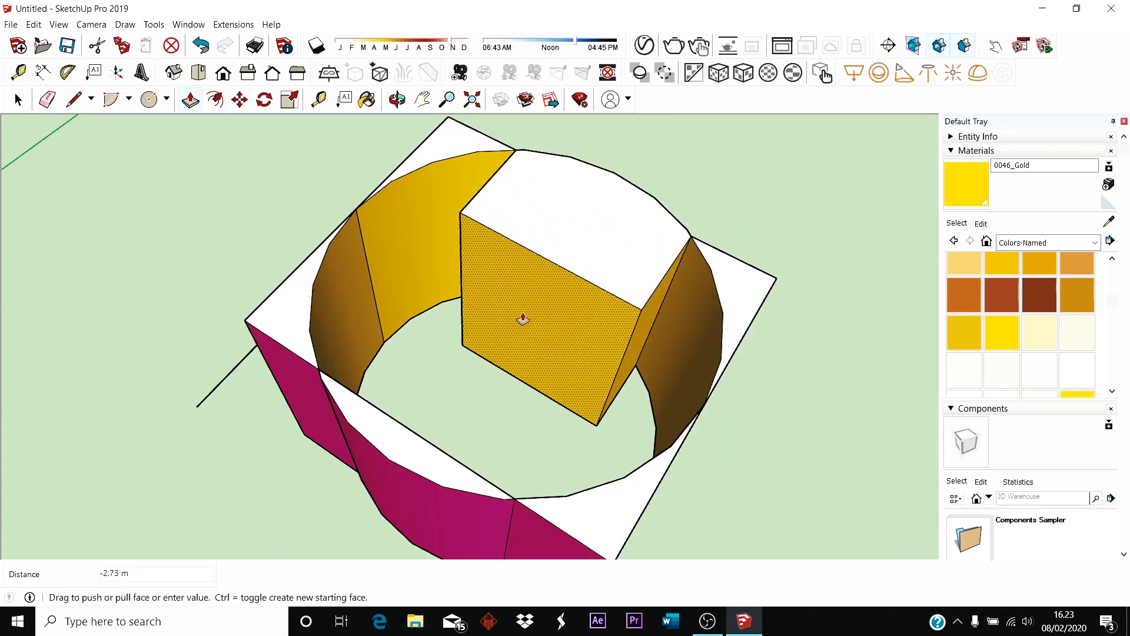
left_click(321, 371)
middle_click_drag(669, 366, 444, 316)
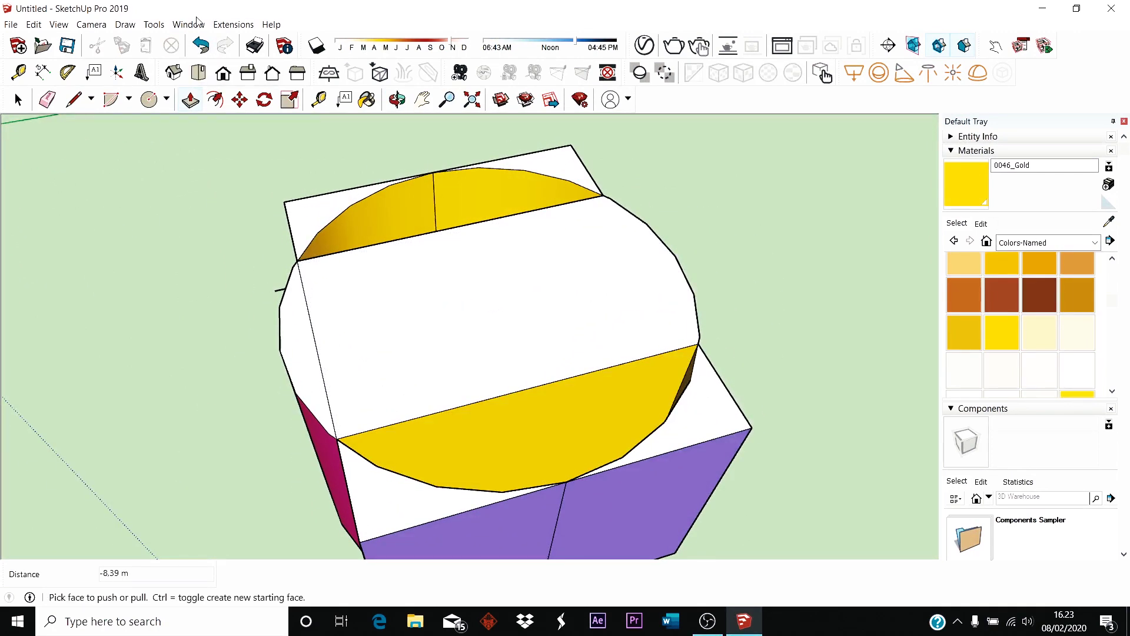
left_click(482, 254)
- Examine the hollow block's gold inner walls and its pink and gold outer sides from several angles
key("o")
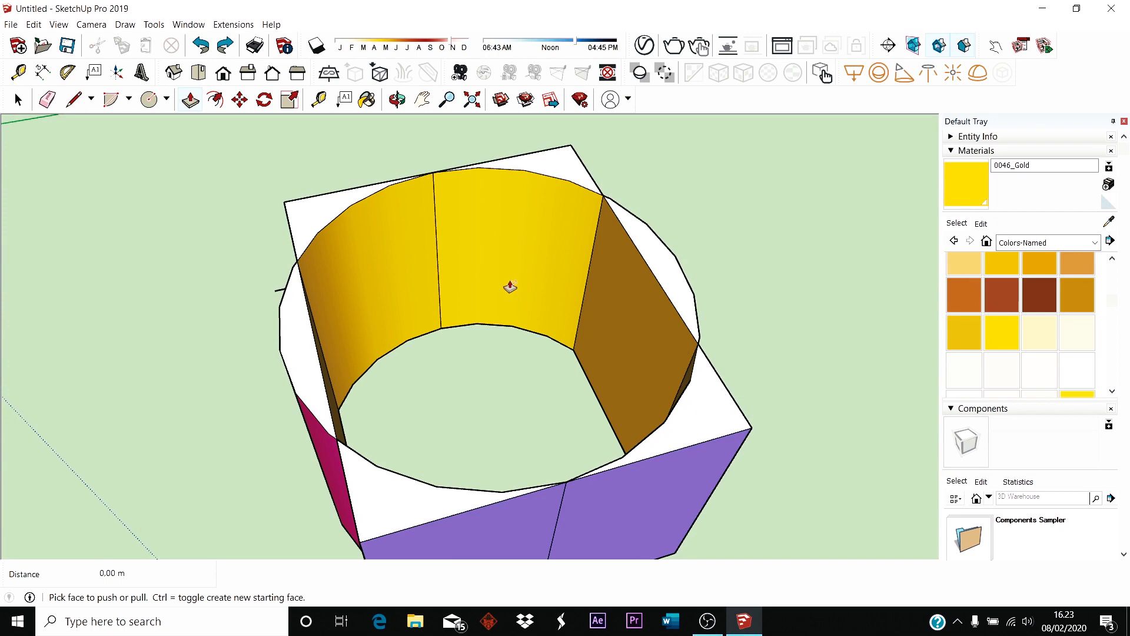
left_click_drag(525, 349, 589, 308)
key("p")
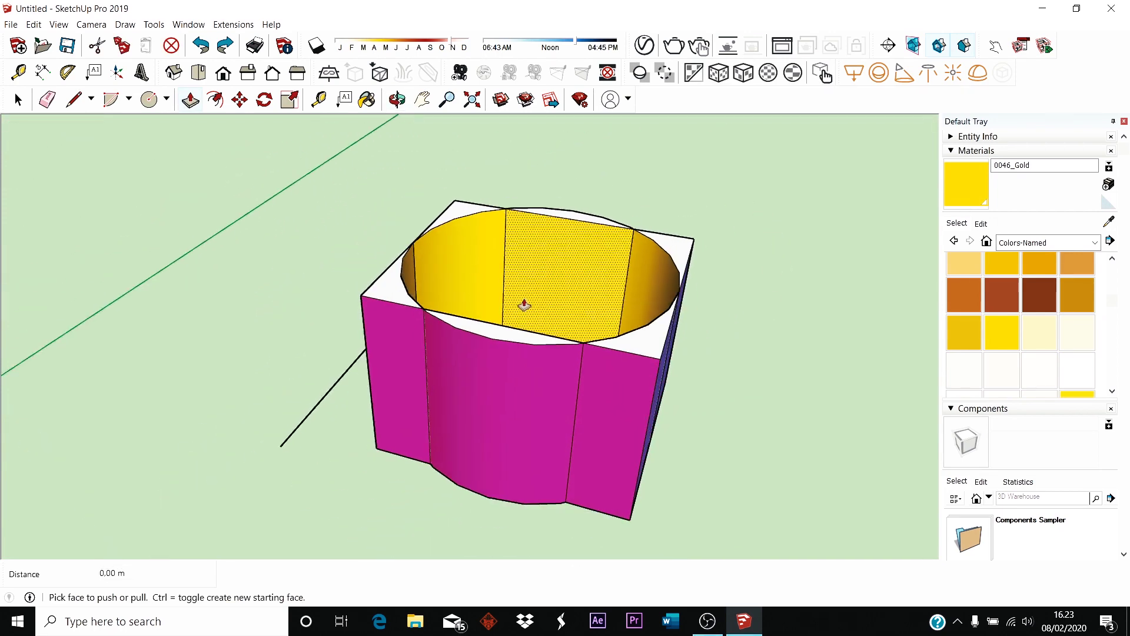
key("o")
left_click_drag(438, 321, 651, 391)
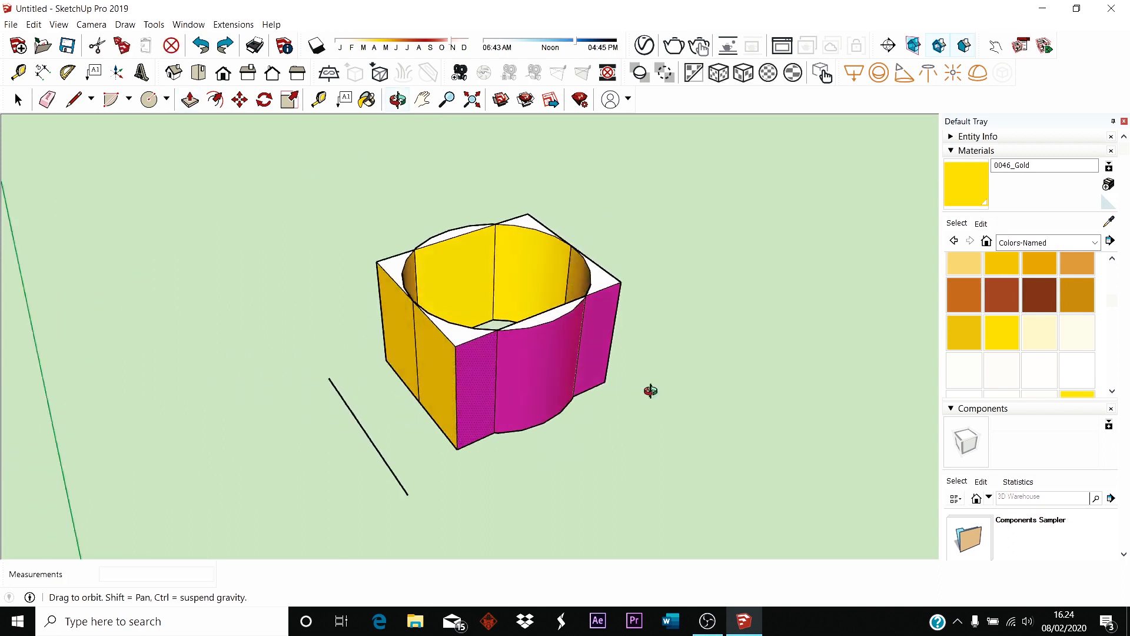
key("p")
scroll(452, 468, "up", 2)
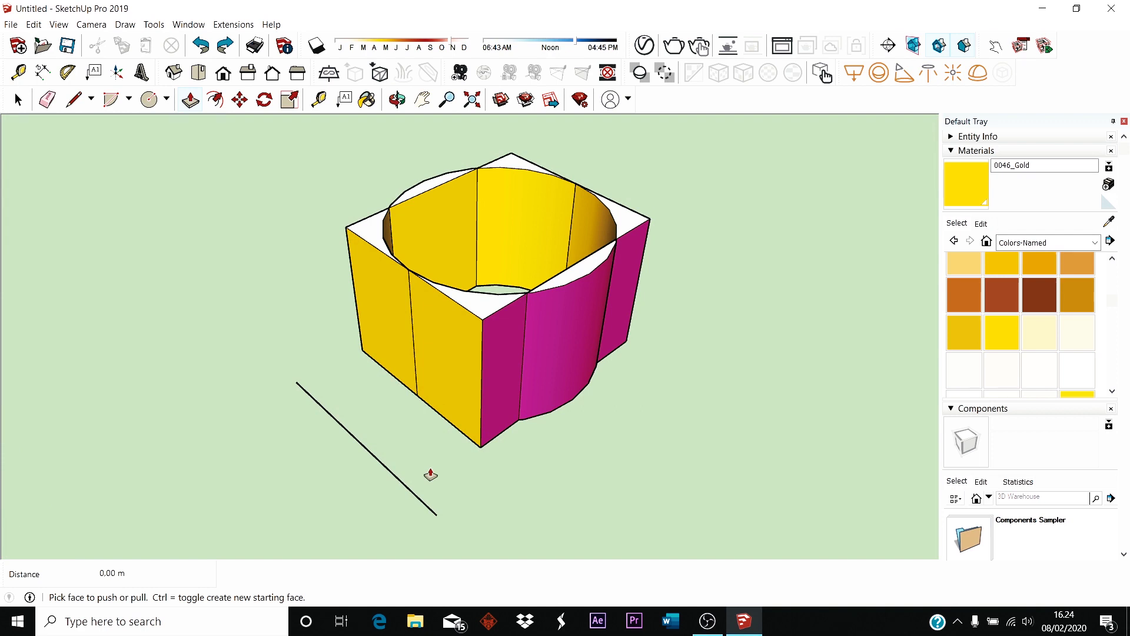
middle_click_drag(431, 474, 598, 404)
key("p")
scroll(588, 400, "up", 2)
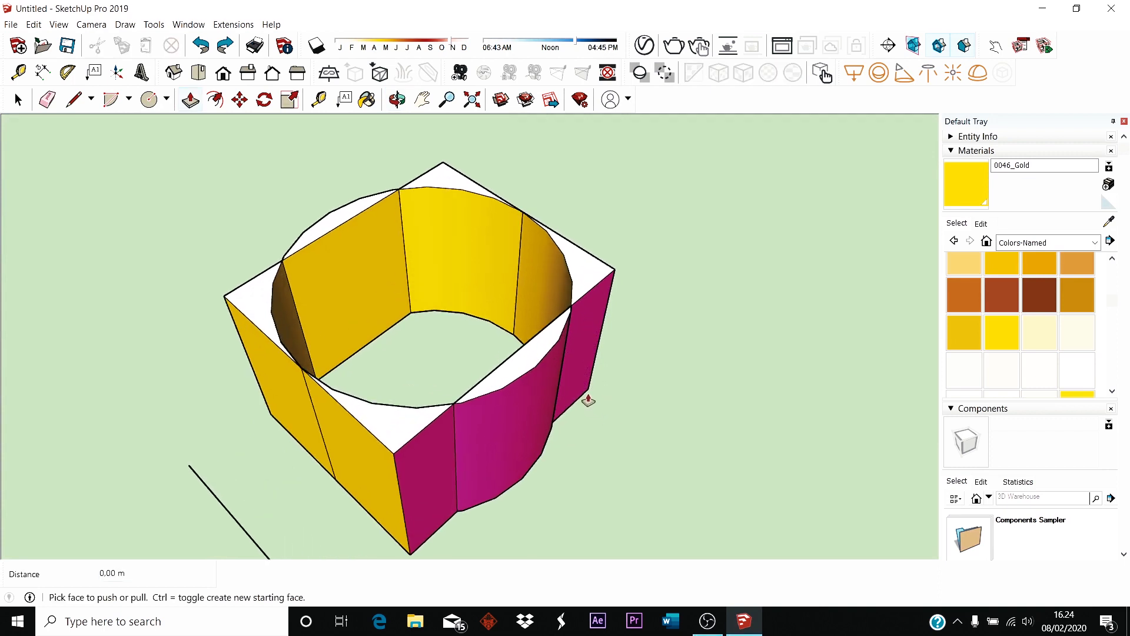